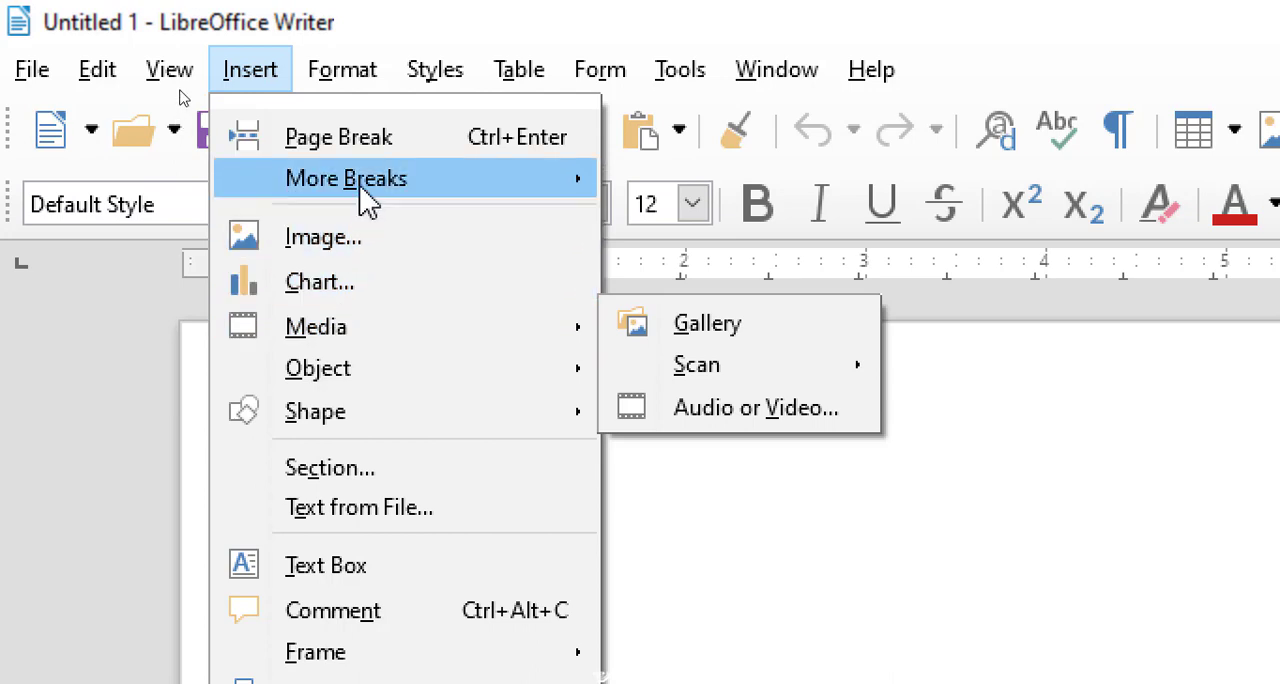
Insert a new formula object into the blank text document.
mouse_move(336, 330)
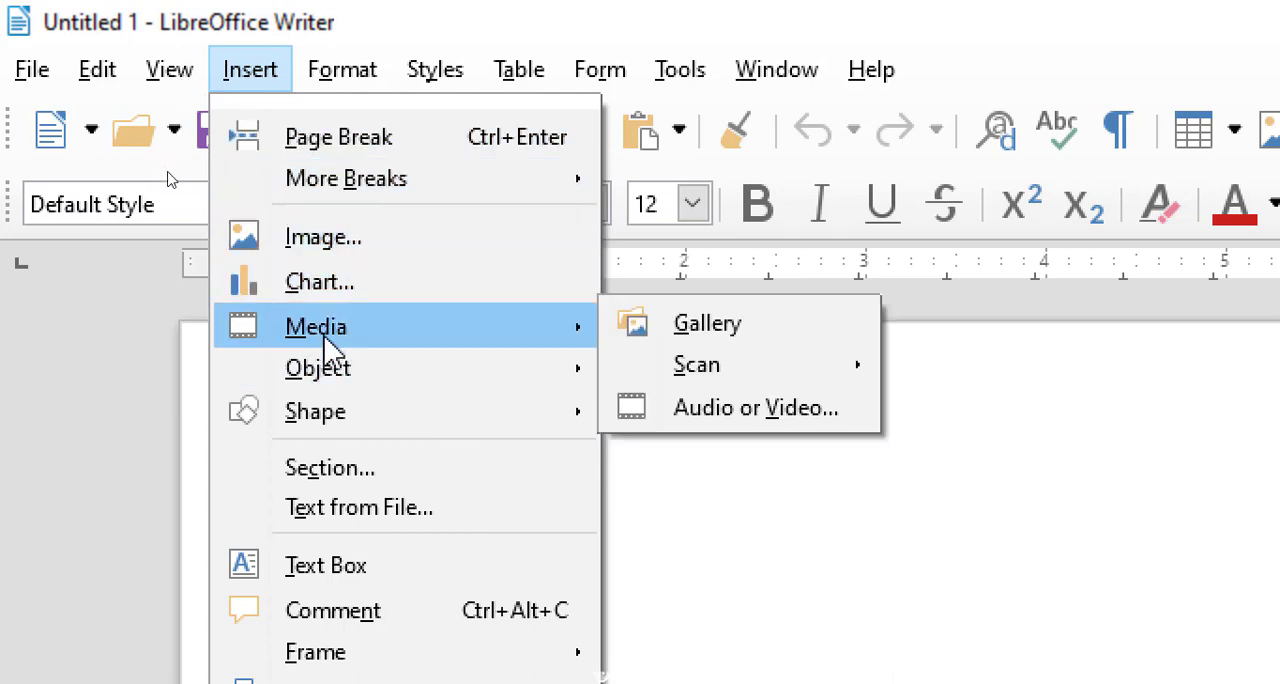
mouse_move(362, 374)
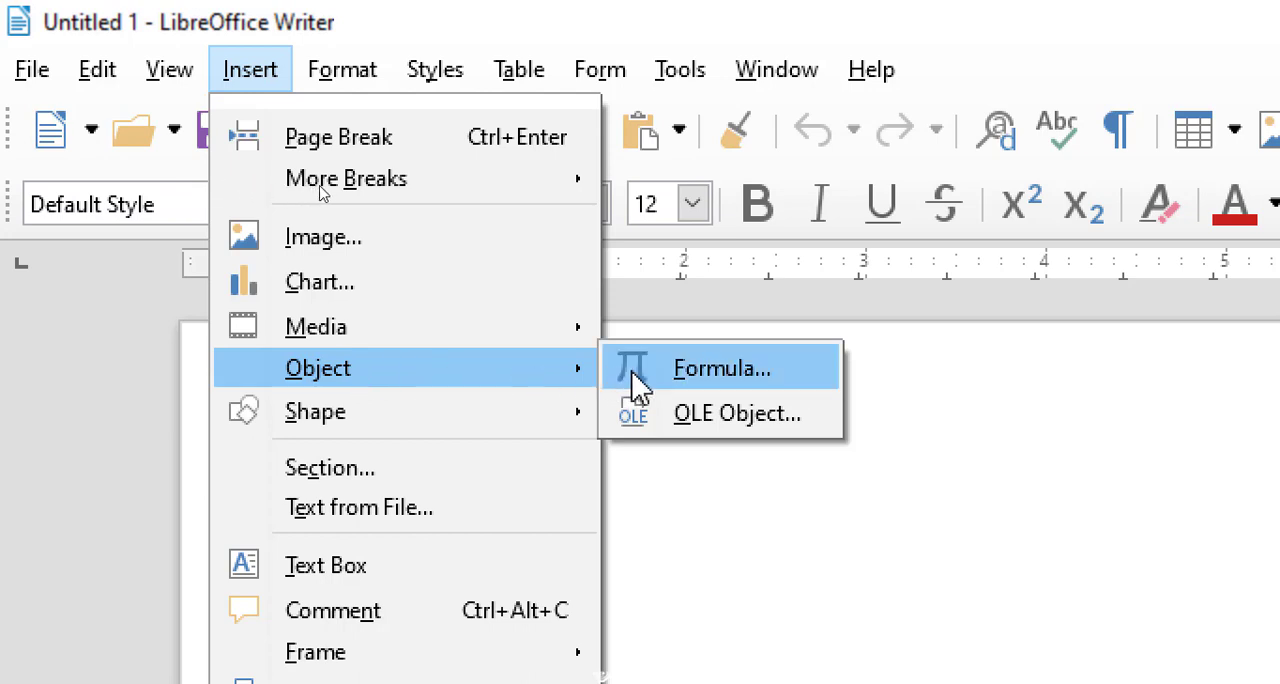
left_click(695, 385)
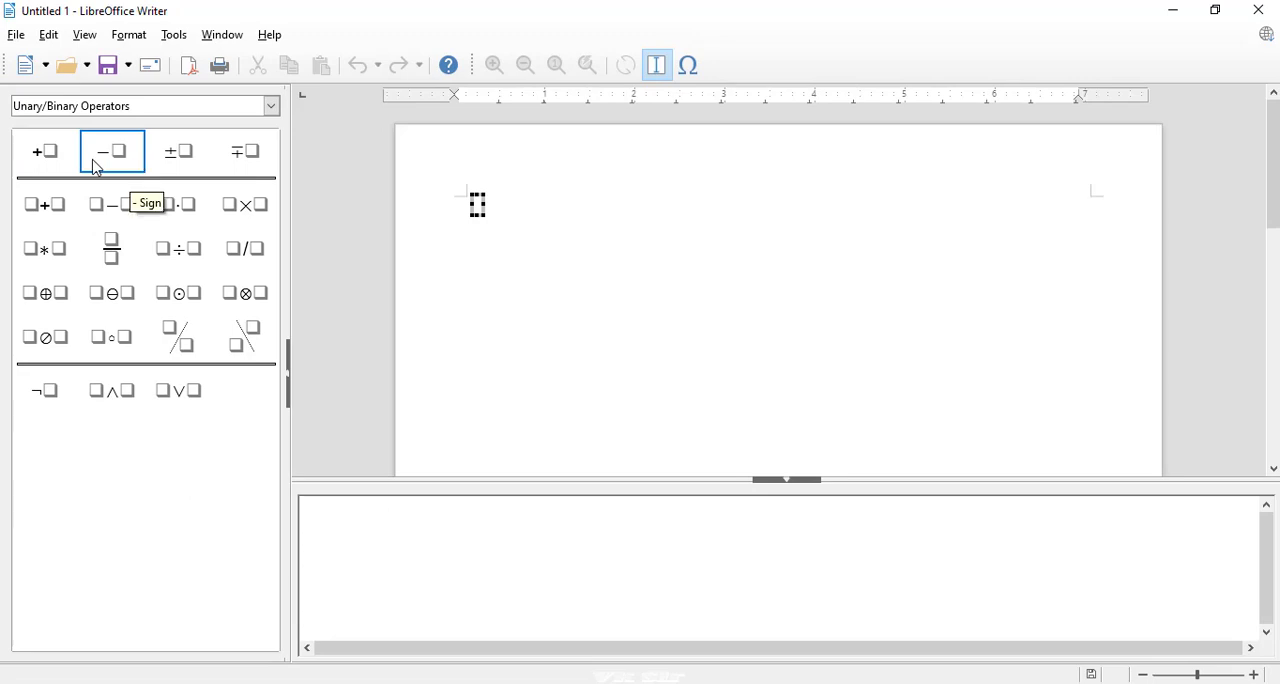
Examine the formula elements offered in categories such as Set Operations, Functions, Attributes and Brackets.
left_click(272, 108)
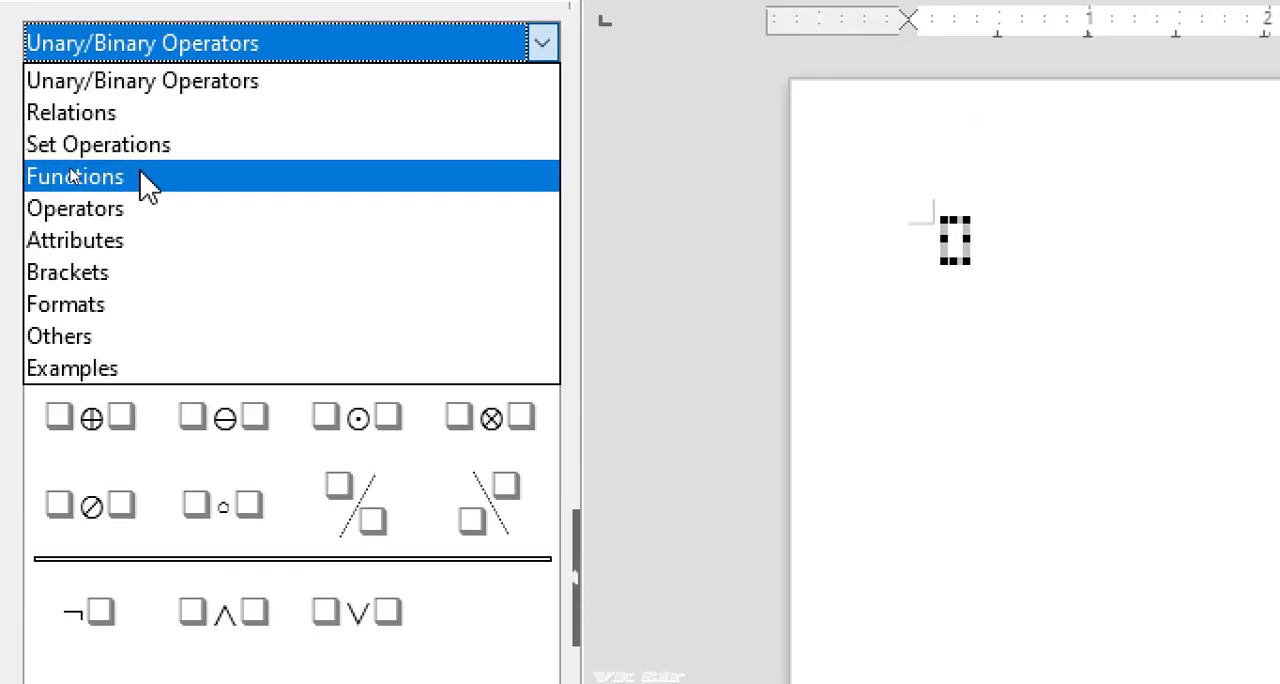
key("Escape")
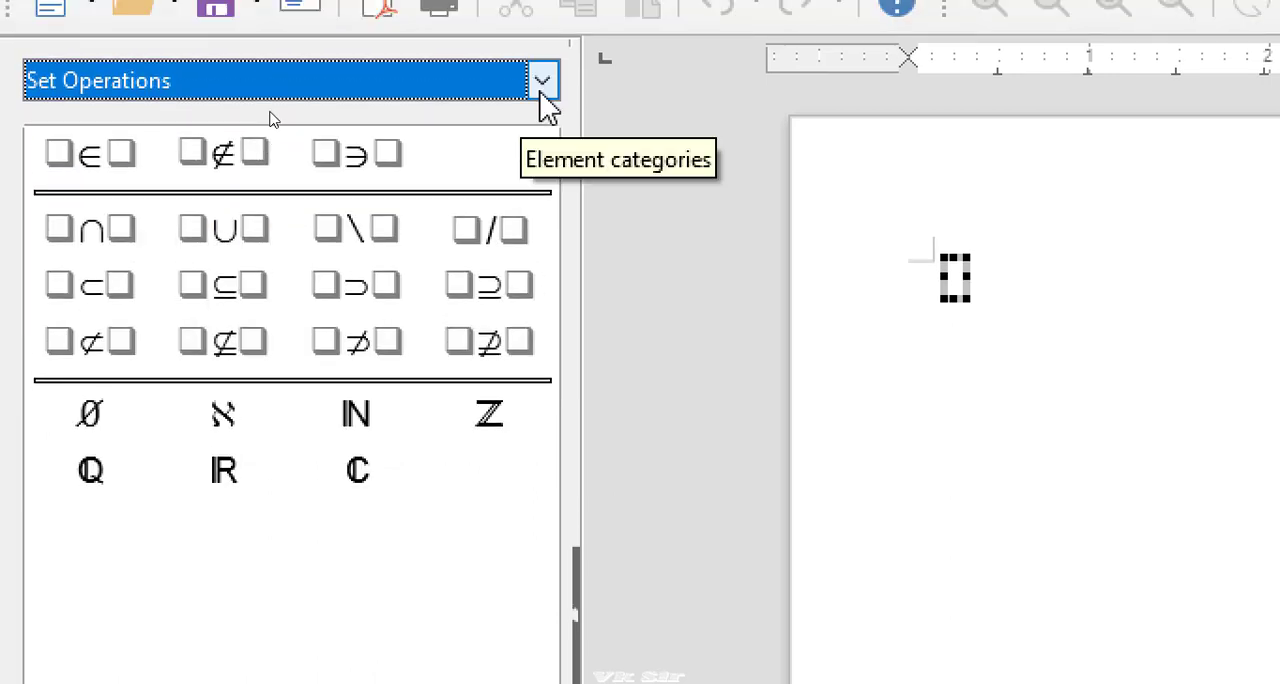
left_click(541, 82)
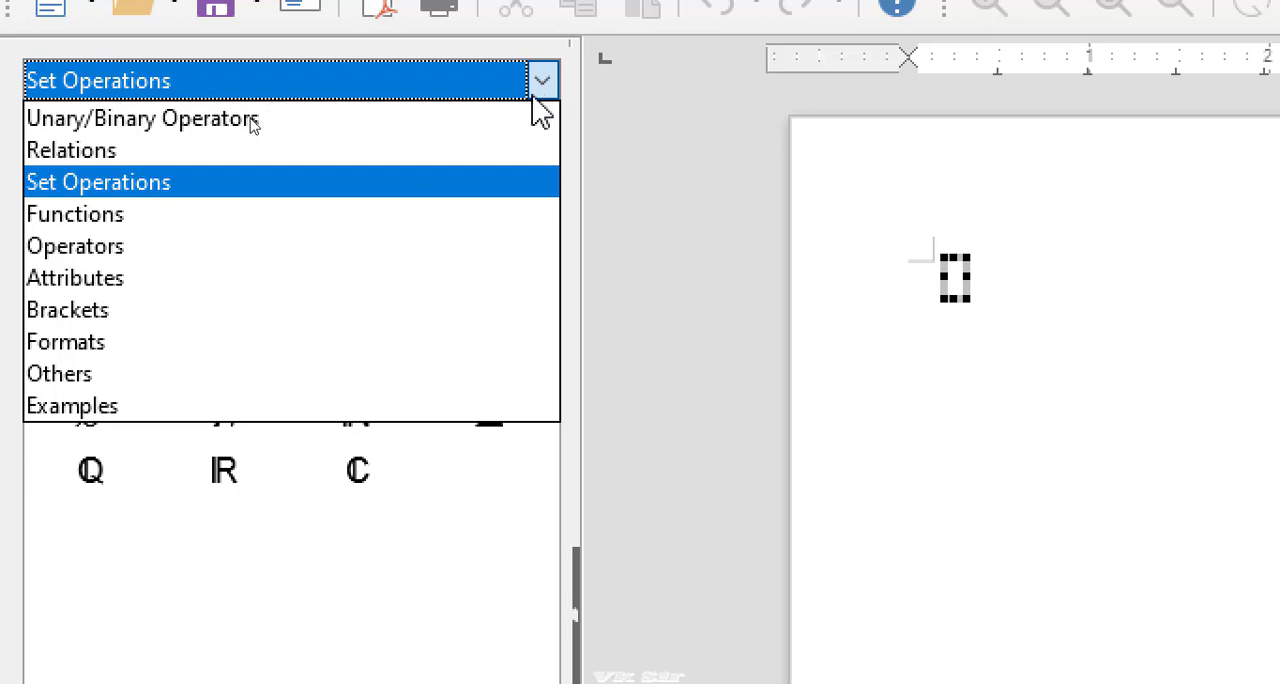
left_click(156, 222)
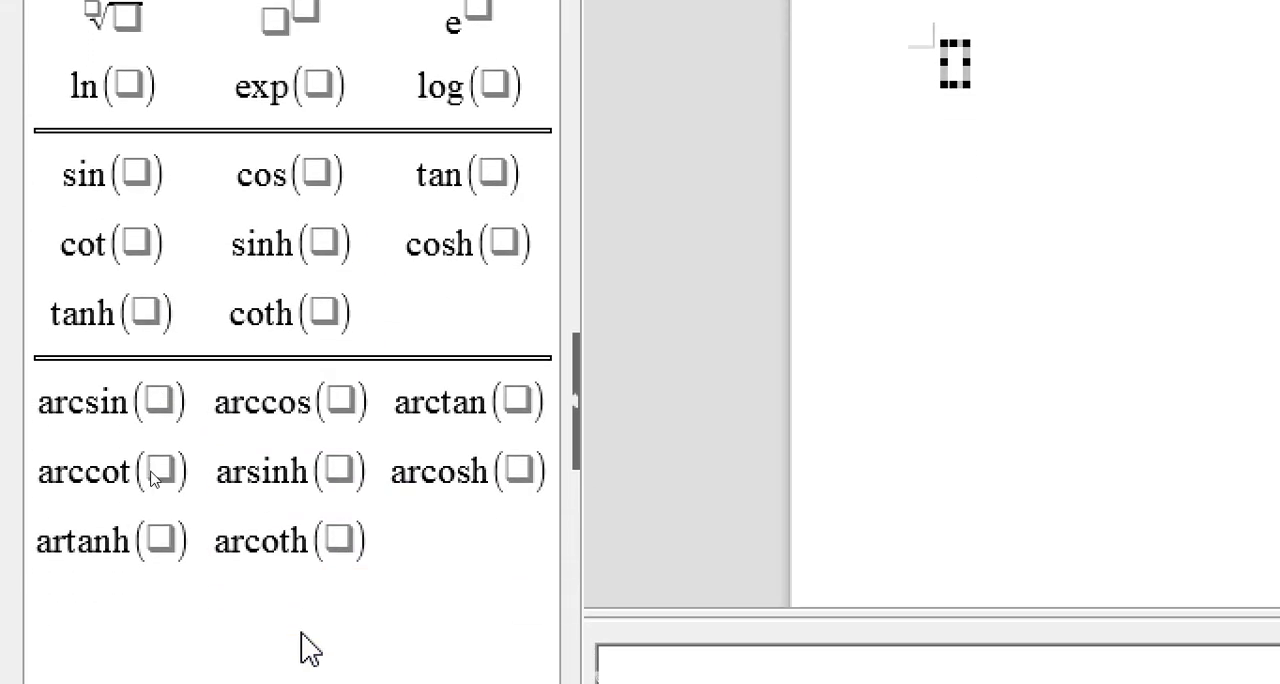
left_click(250, 116)
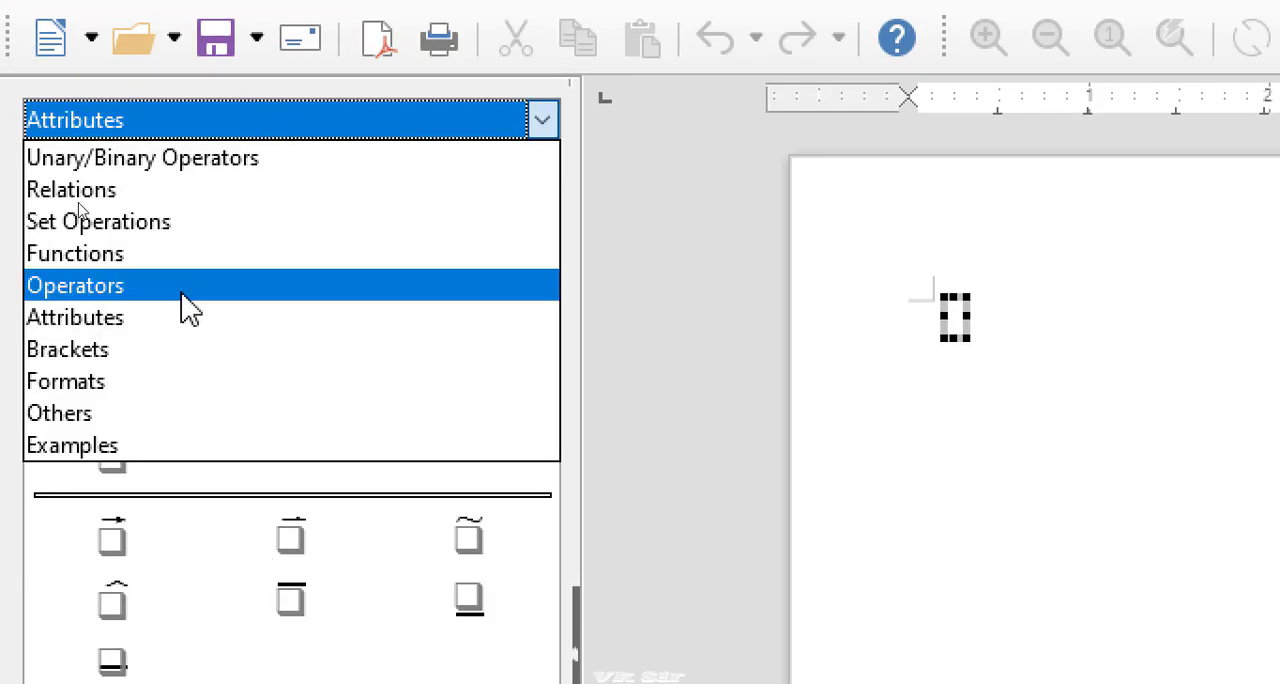
left_click(128, 354)
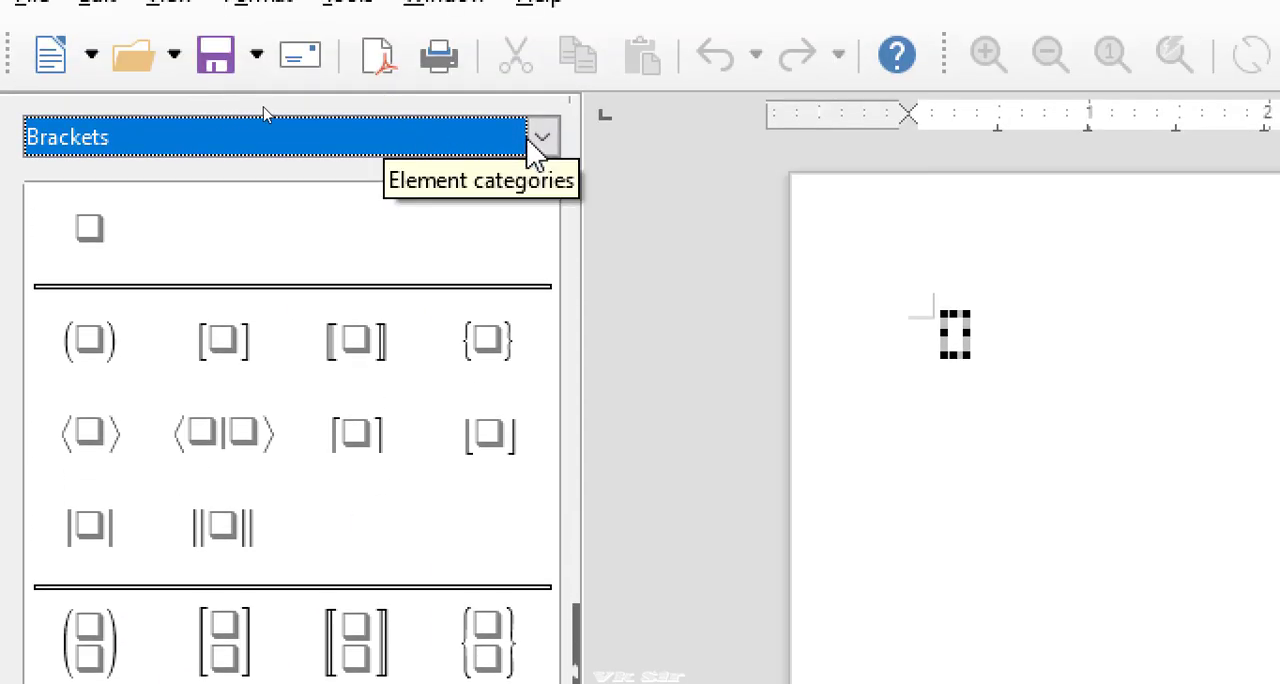
Fill the formula with the E=mc² example from the Examples category and leave formula editing.
left_click(535, 143)
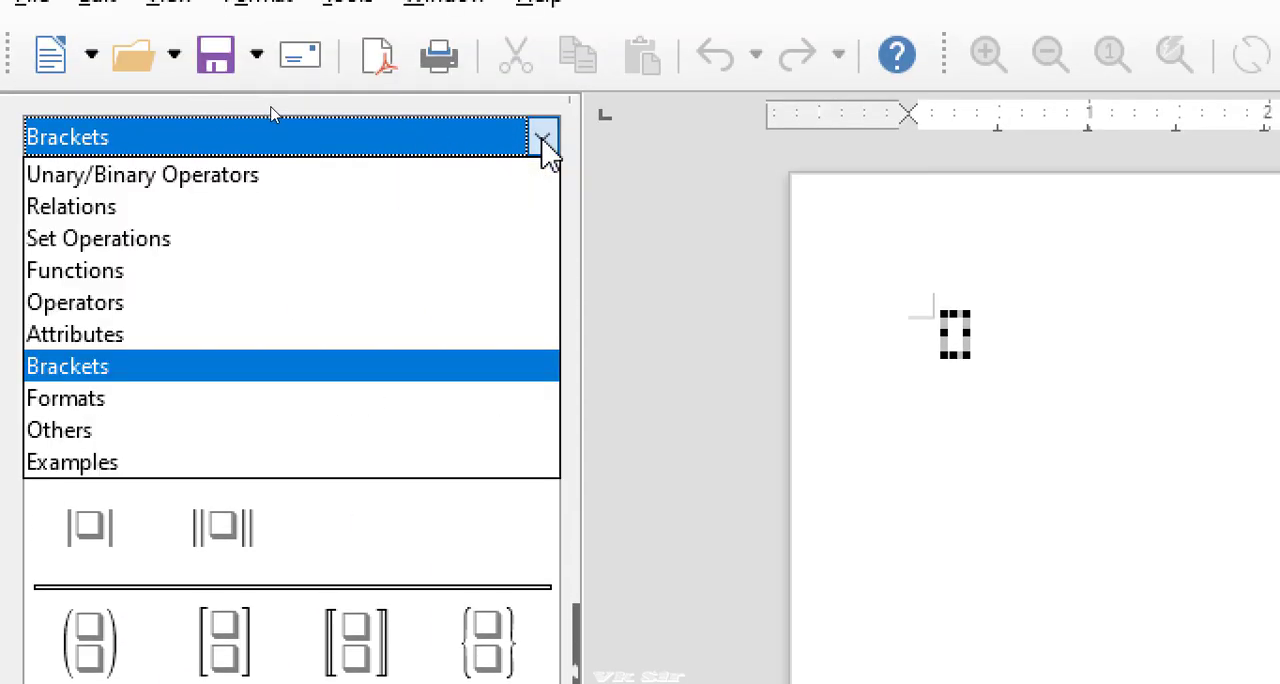
left_click(138, 463)
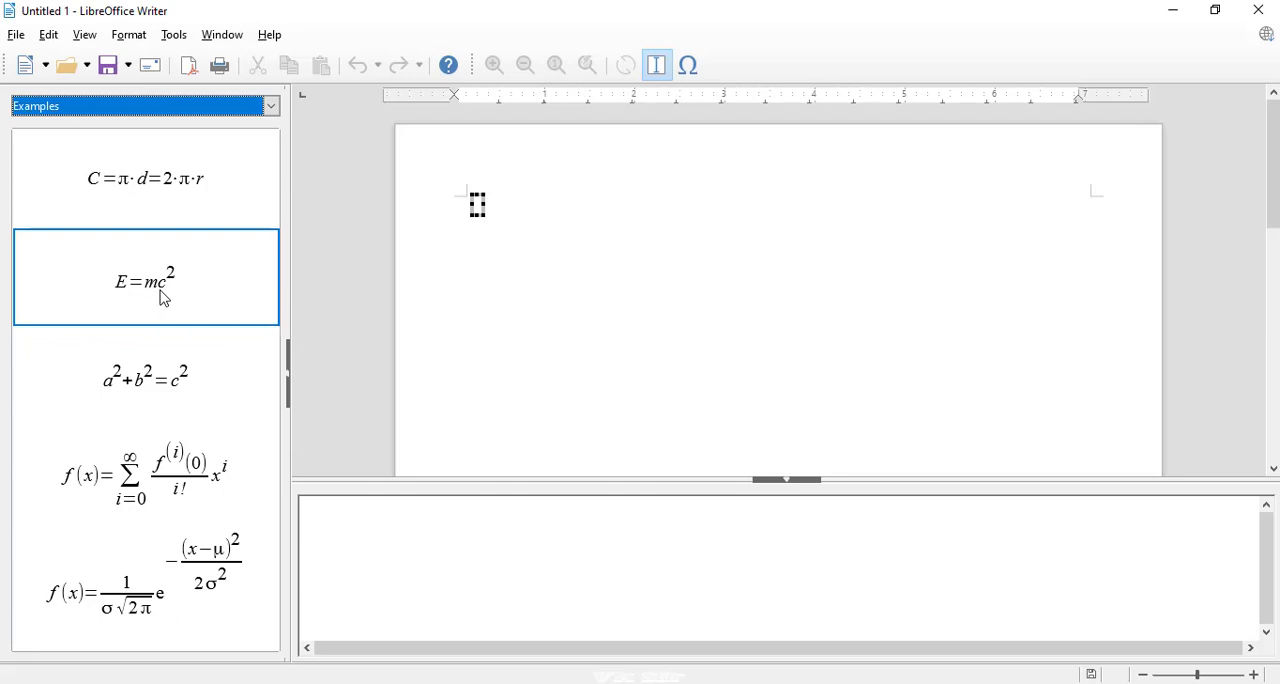
left_click(165, 298)
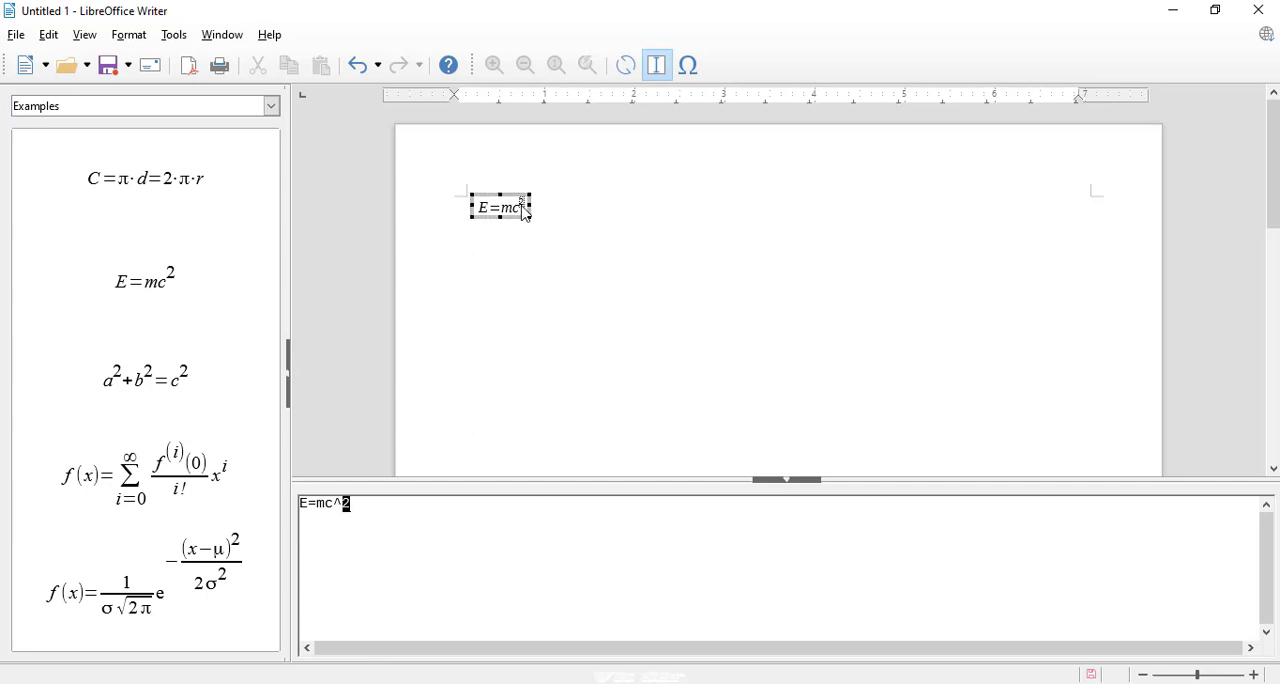
left_click(584, 213)
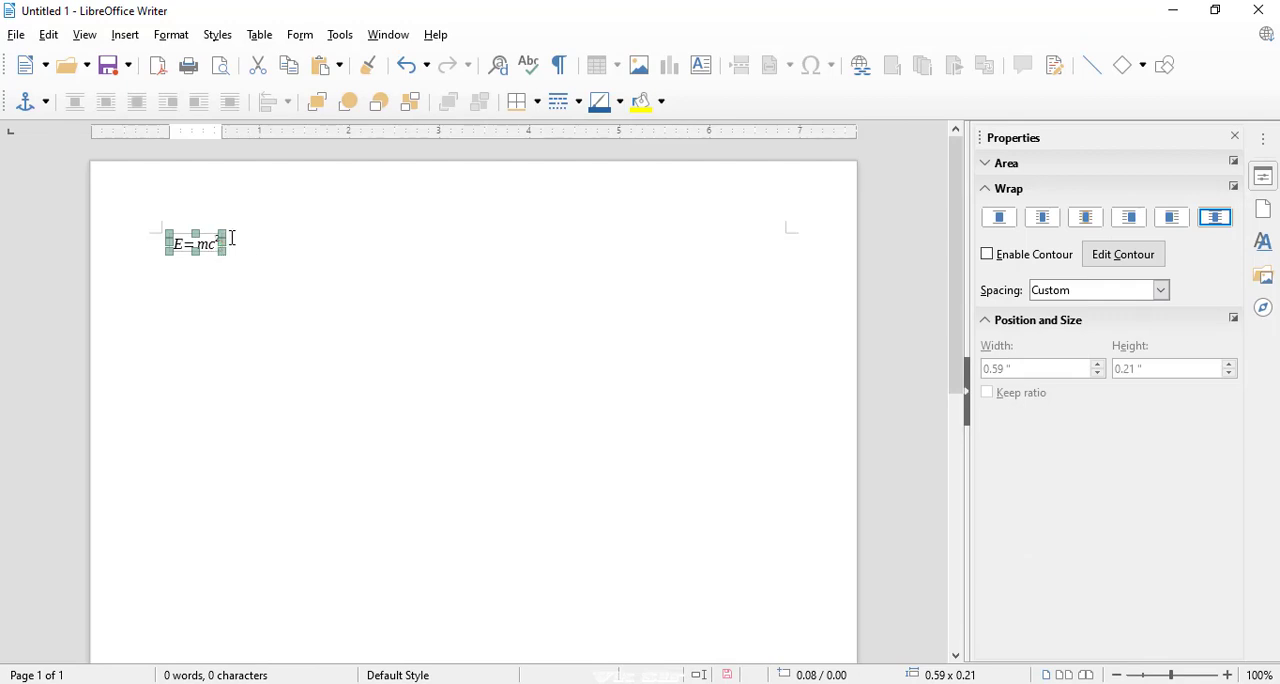
Reopen the E=mc² formula for editing and insert a right subscript element from the Formats category before the E.
double_click(205, 248)
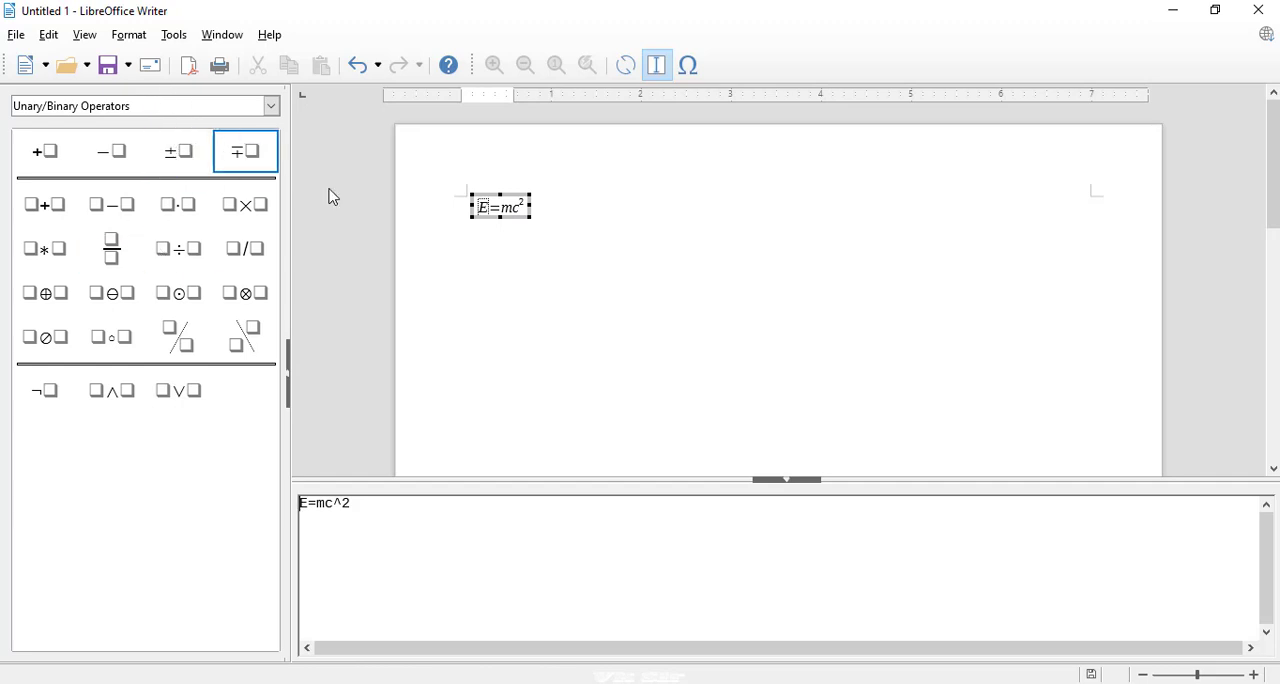
left_click(677, 268)
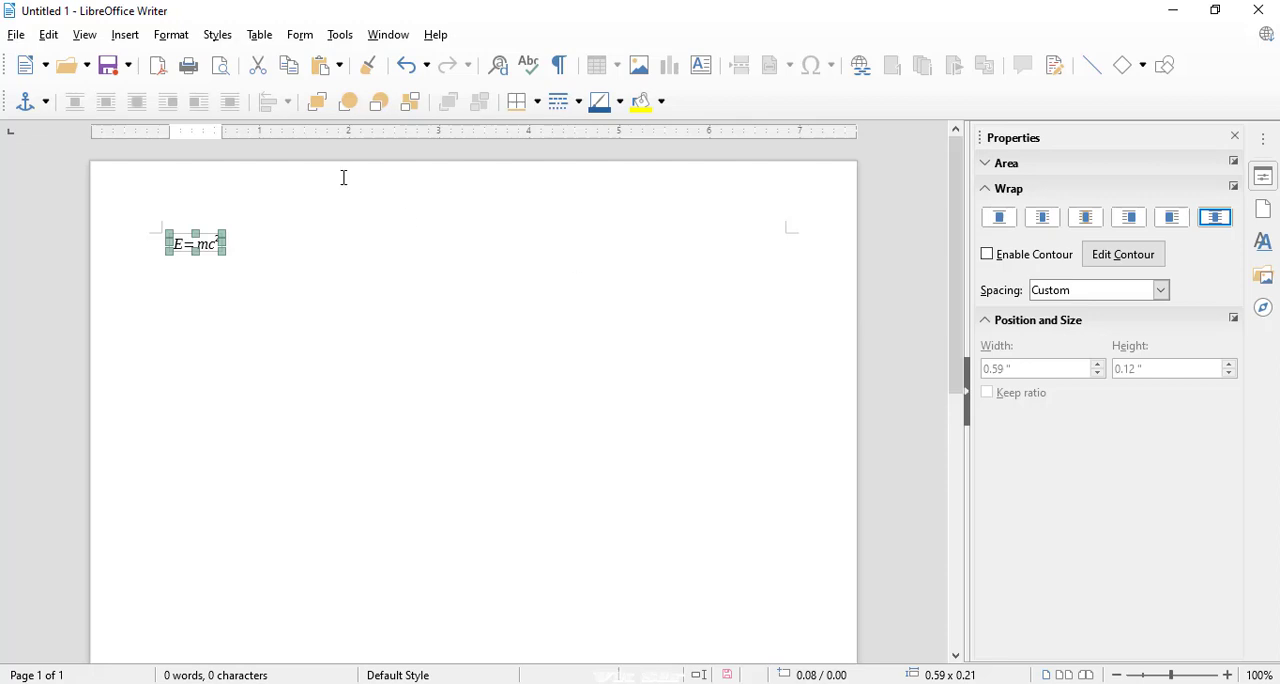
double_click(195, 250)
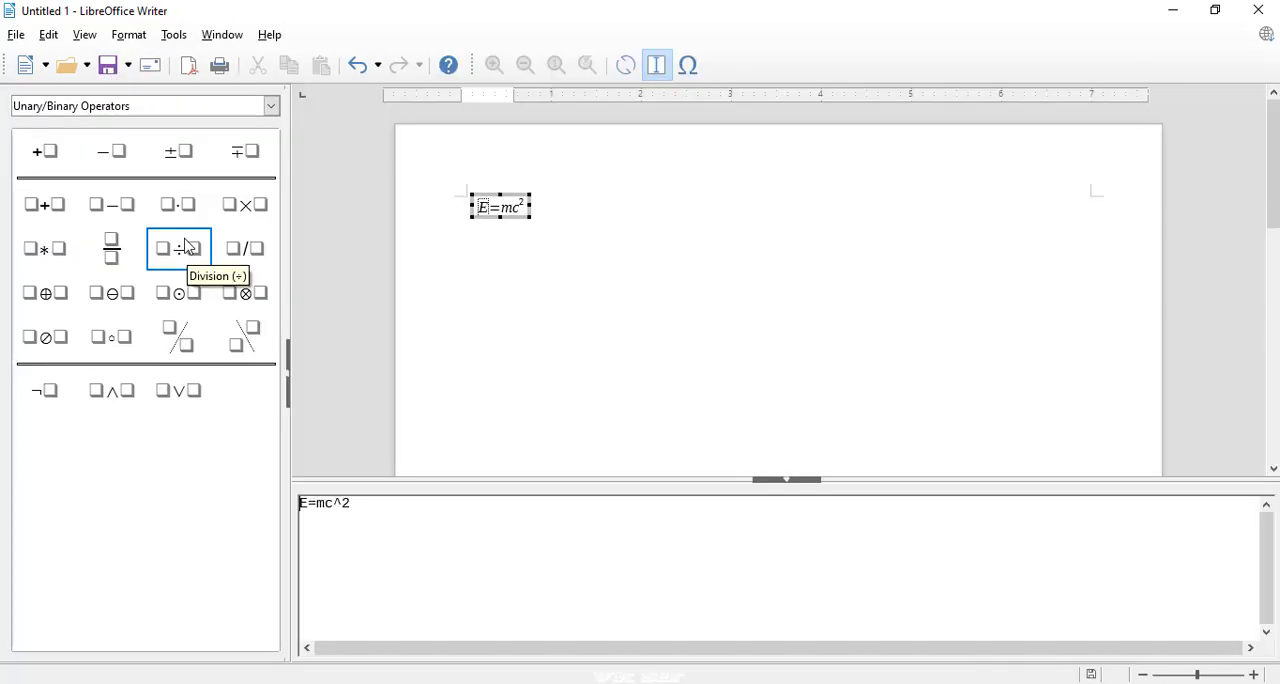
left_click(113, 107)
left_click(76, 258)
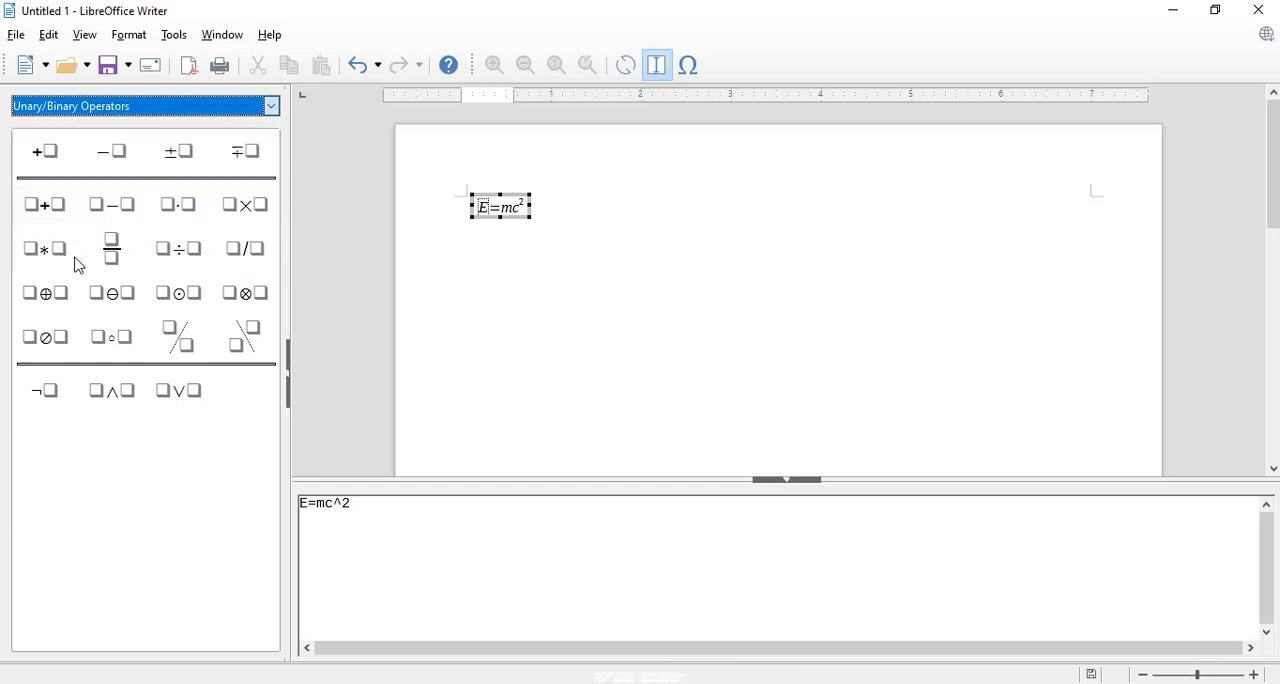
left_click(234, 112)
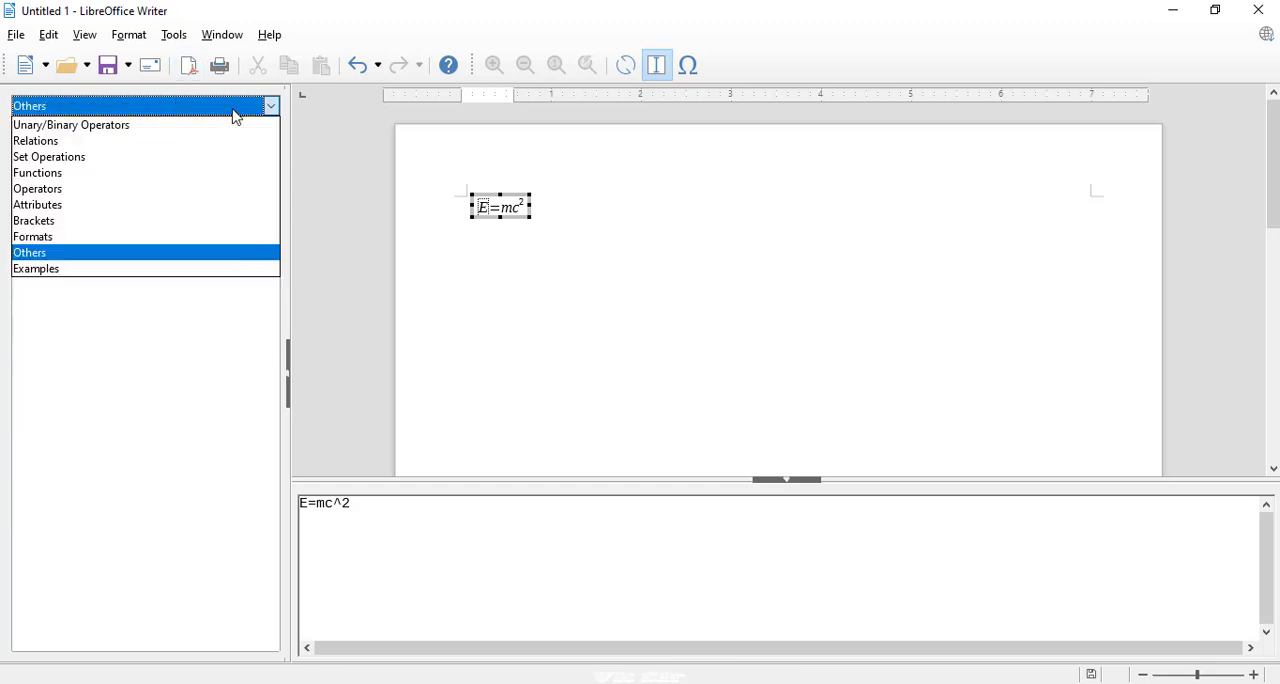
left_click(70, 238)
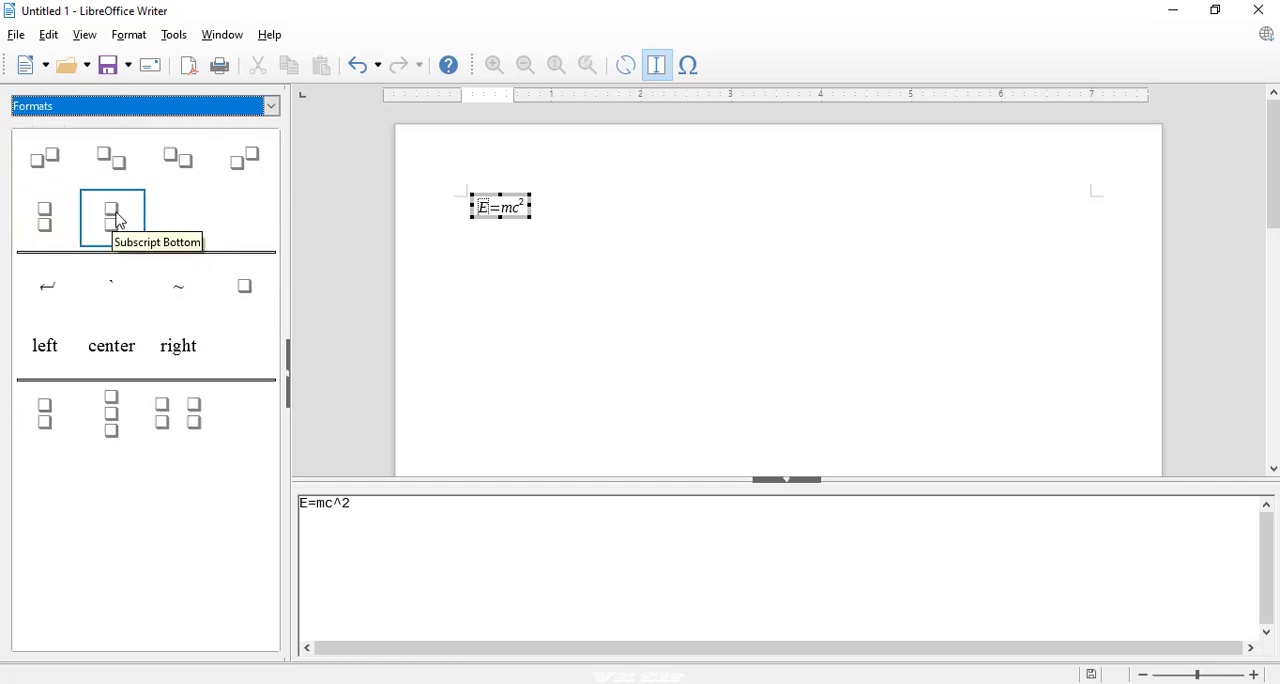
left_click(122, 184)
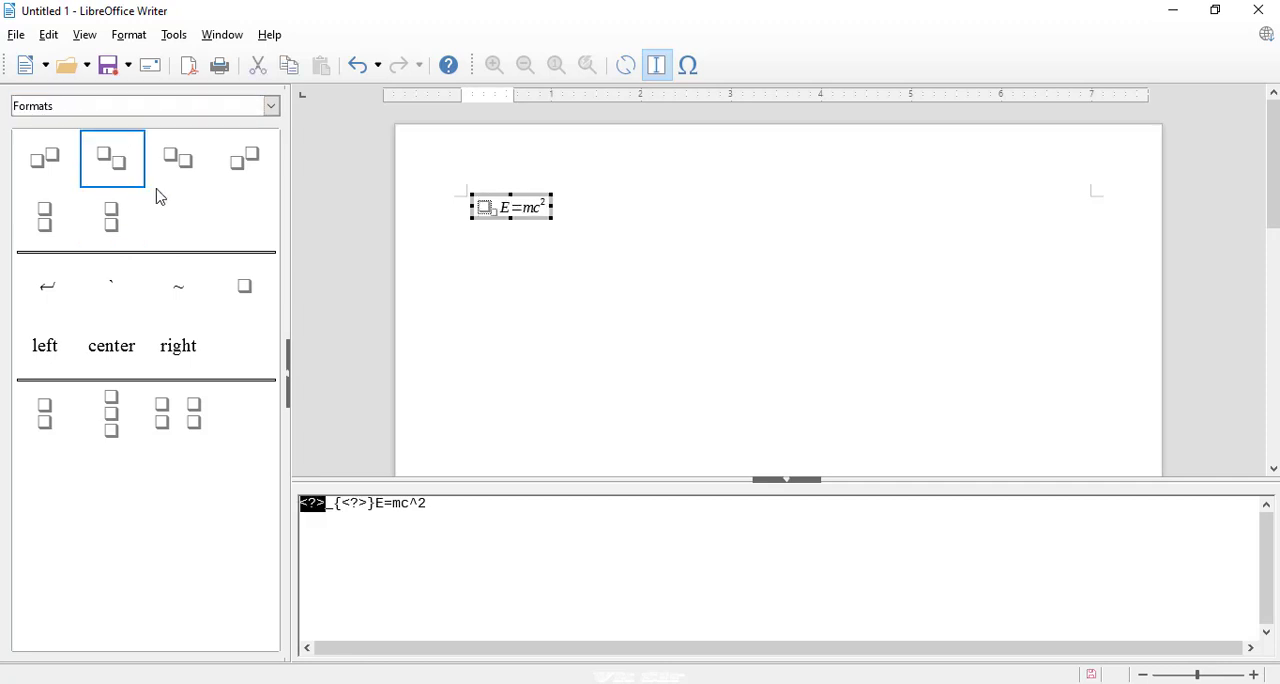
Append a Subscript Bottom element after E=mc^2, add a right subscript to its first placeholder, and leave formula editing.
left_click(465, 504)
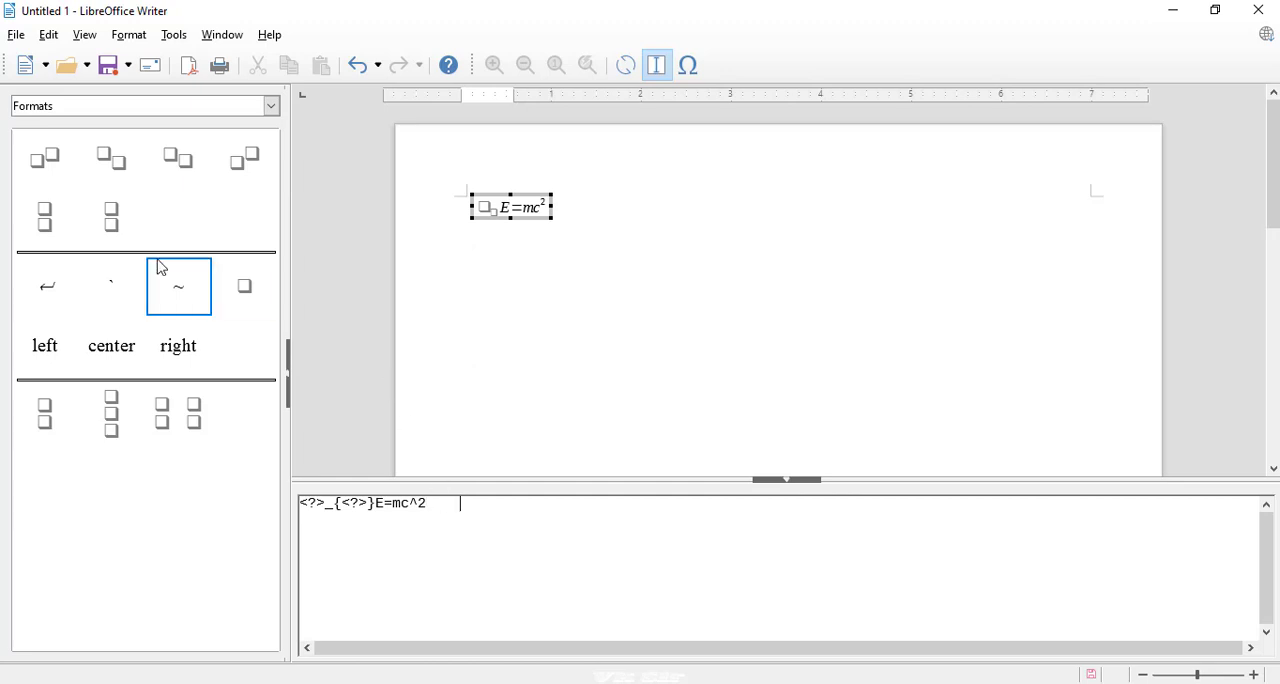
left_click(120, 229)
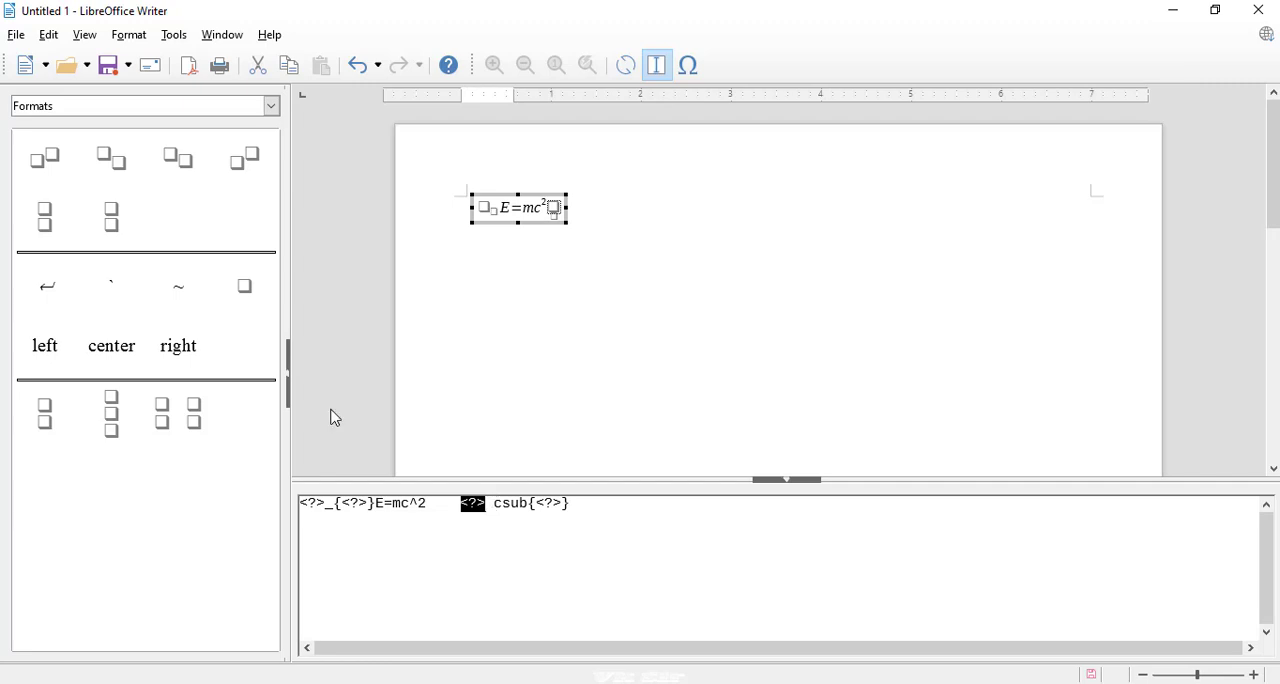
left_click(180, 112)
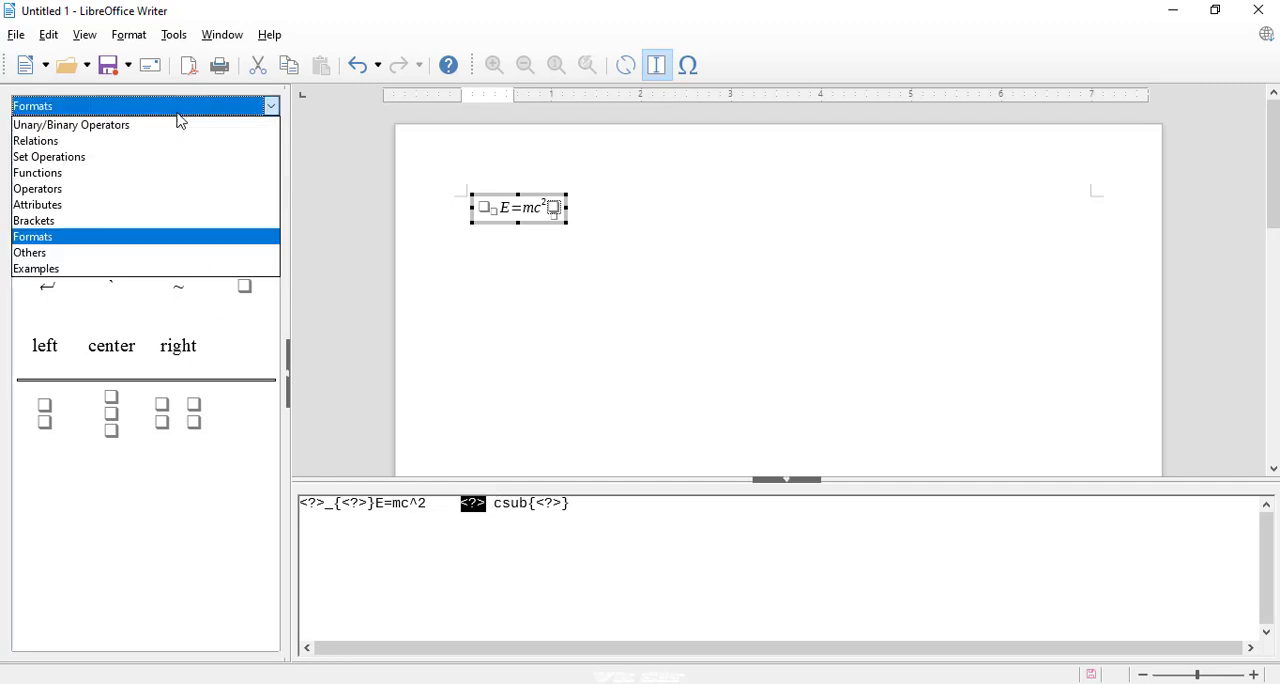
left_click(73, 196)
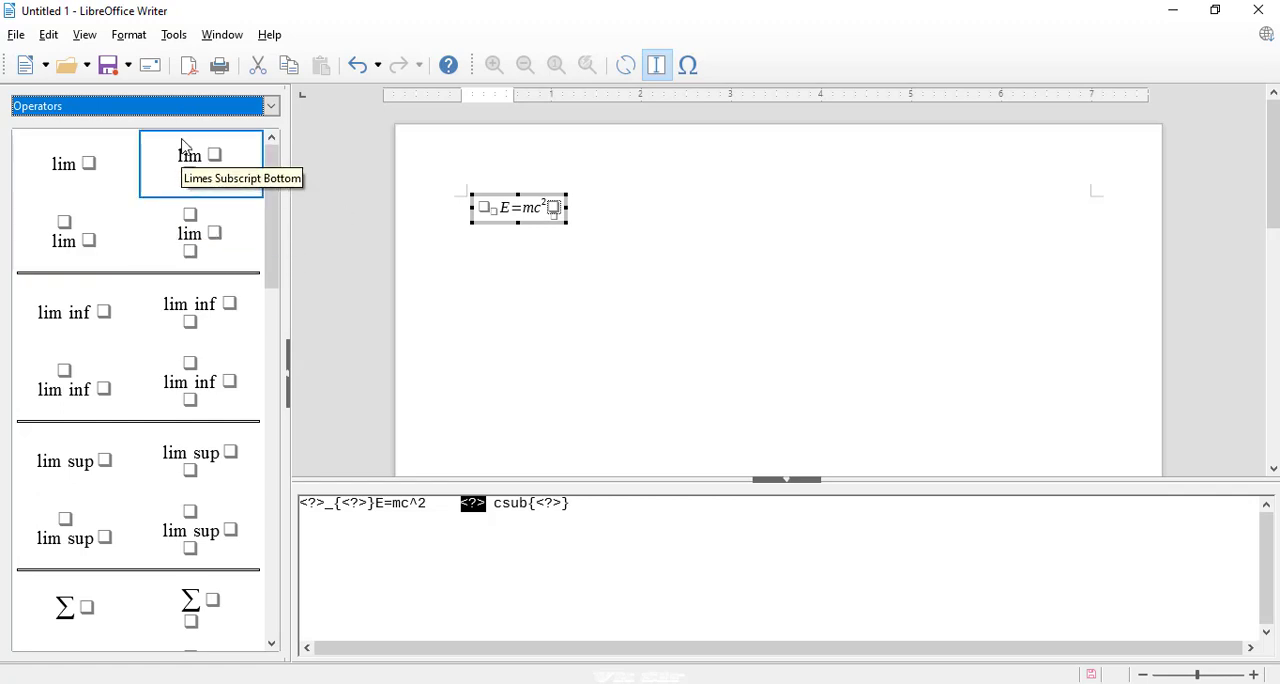
left_click(271, 106)
left_click(75, 244)
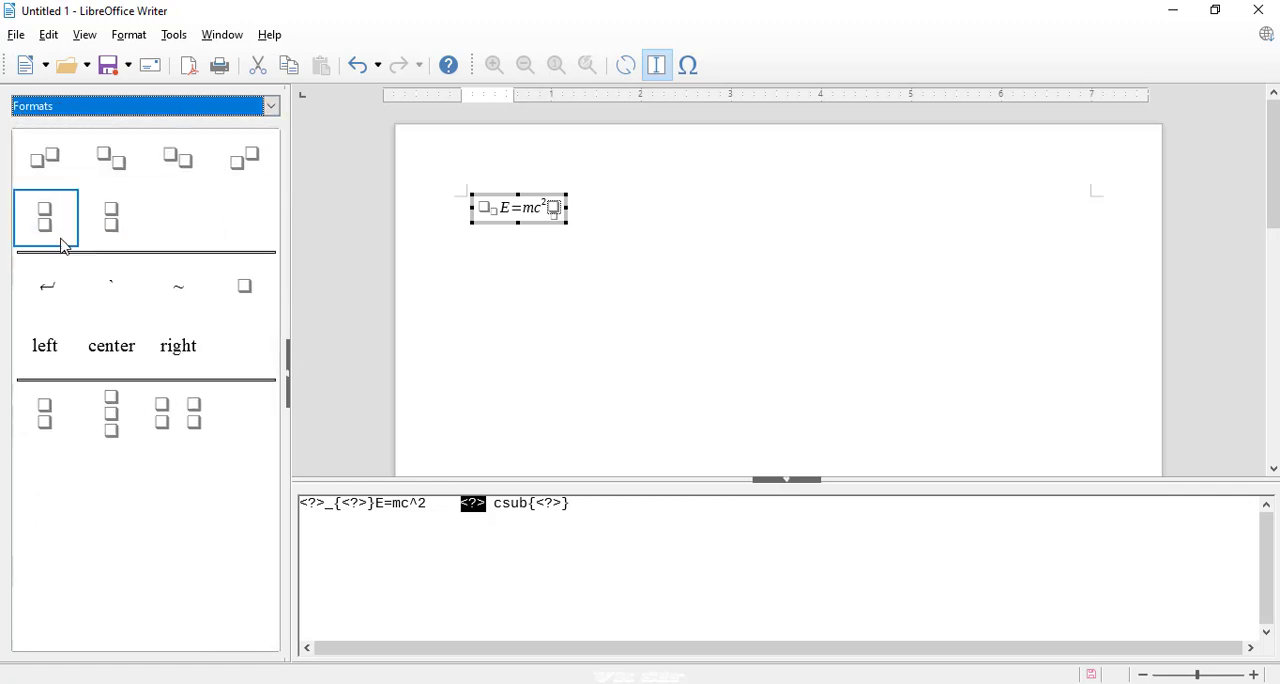
left_click(133, 178)
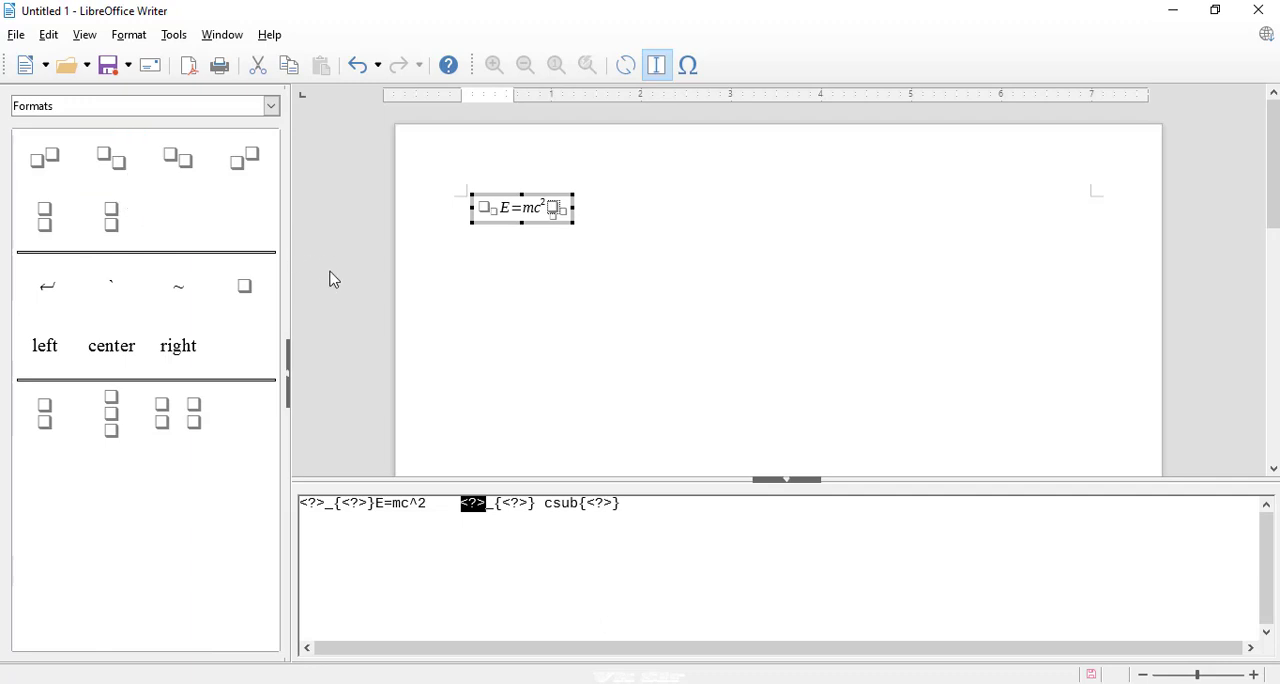
left_click(508, 376)
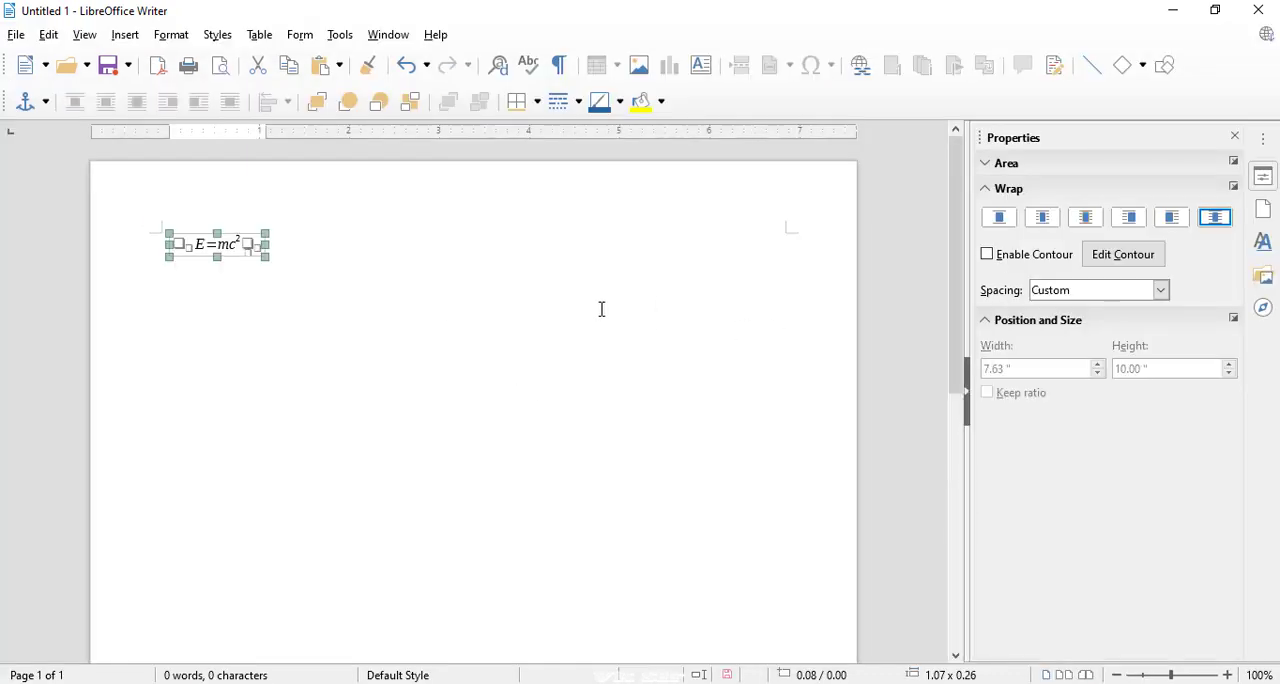
left_click(377, 274)
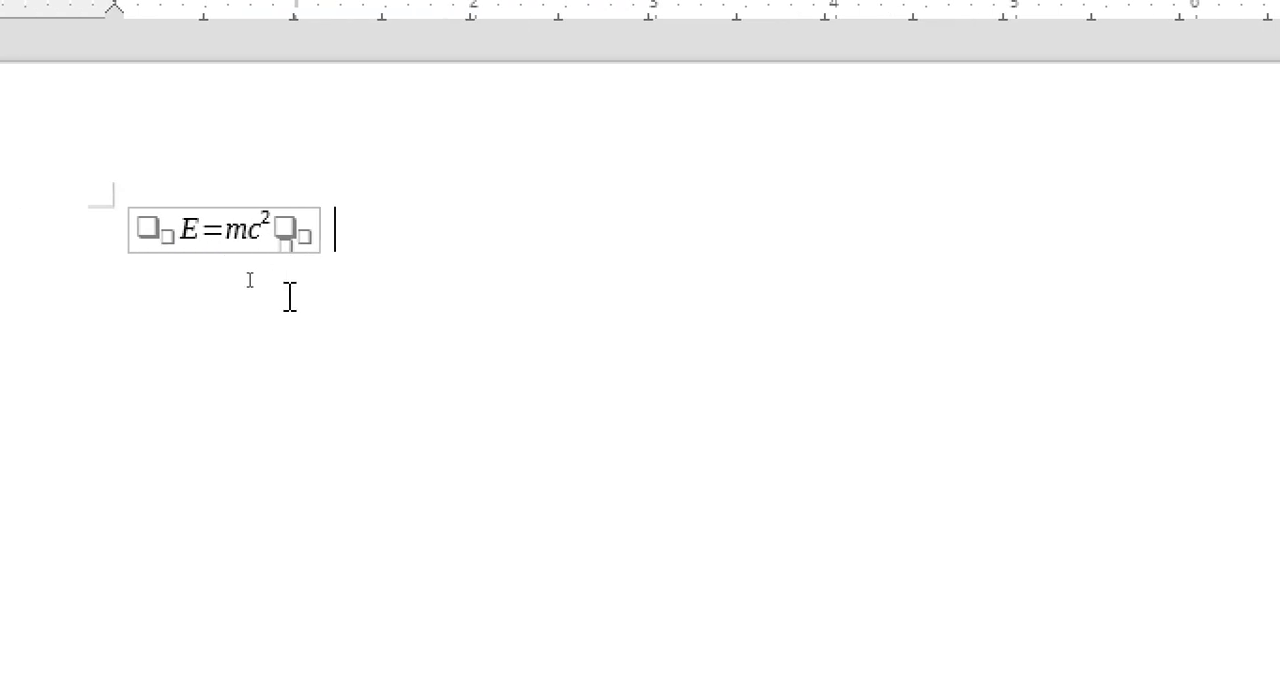
left_click(240, 246)
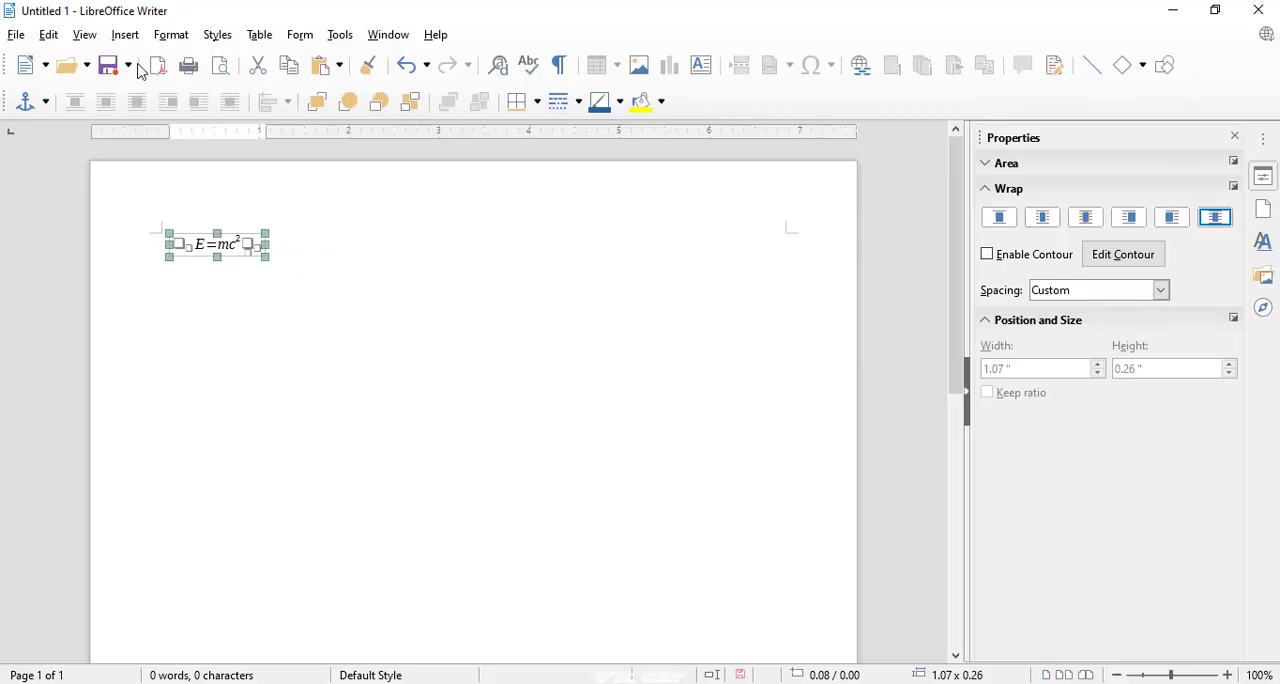
left_click(125, 34)
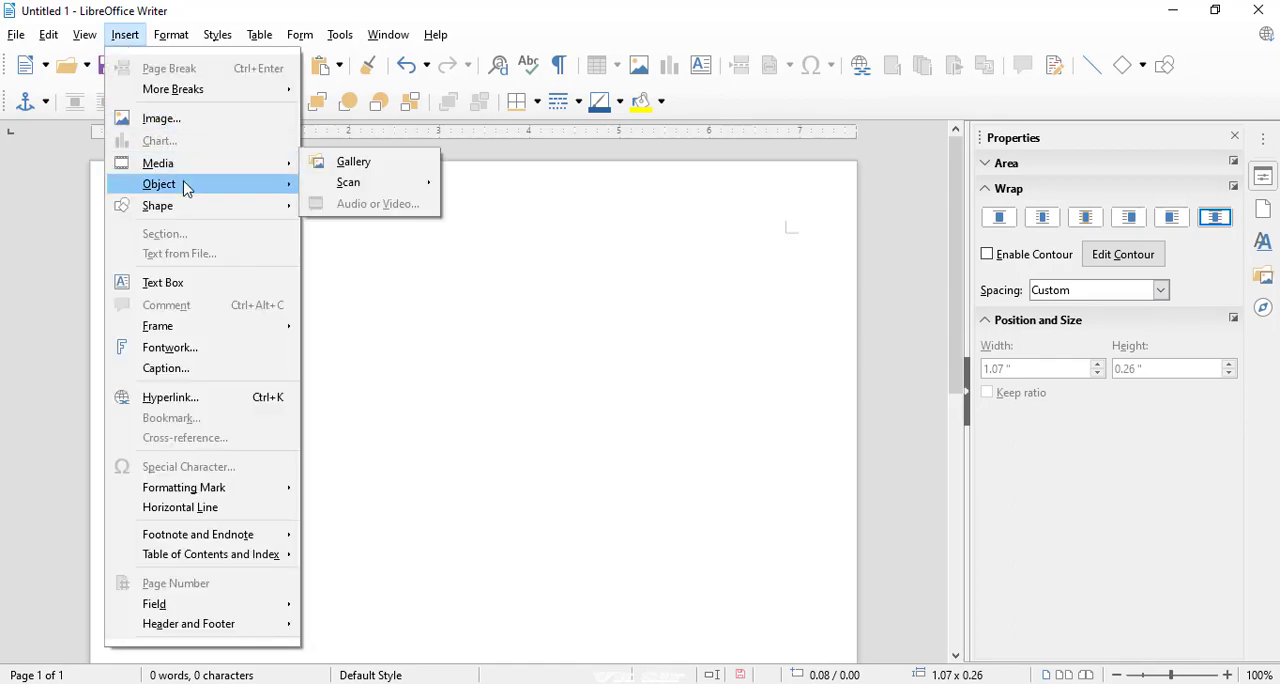
mouse_move(186, 188)
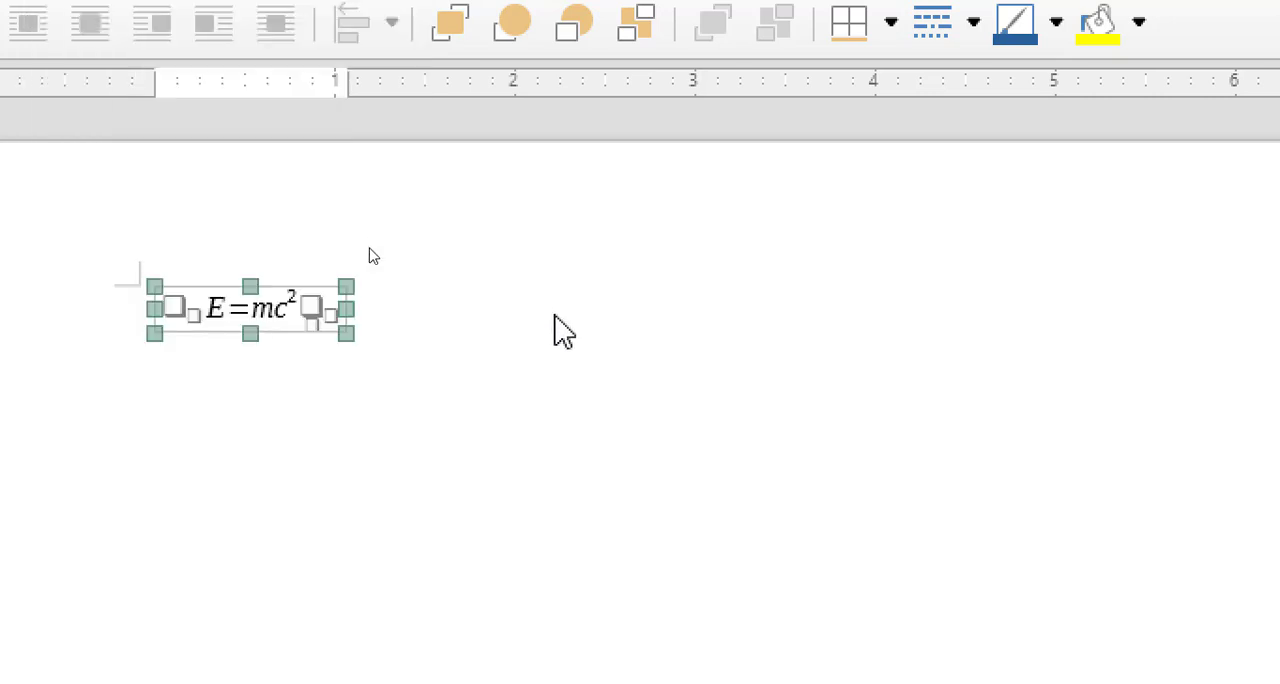
left_click(558, 315)
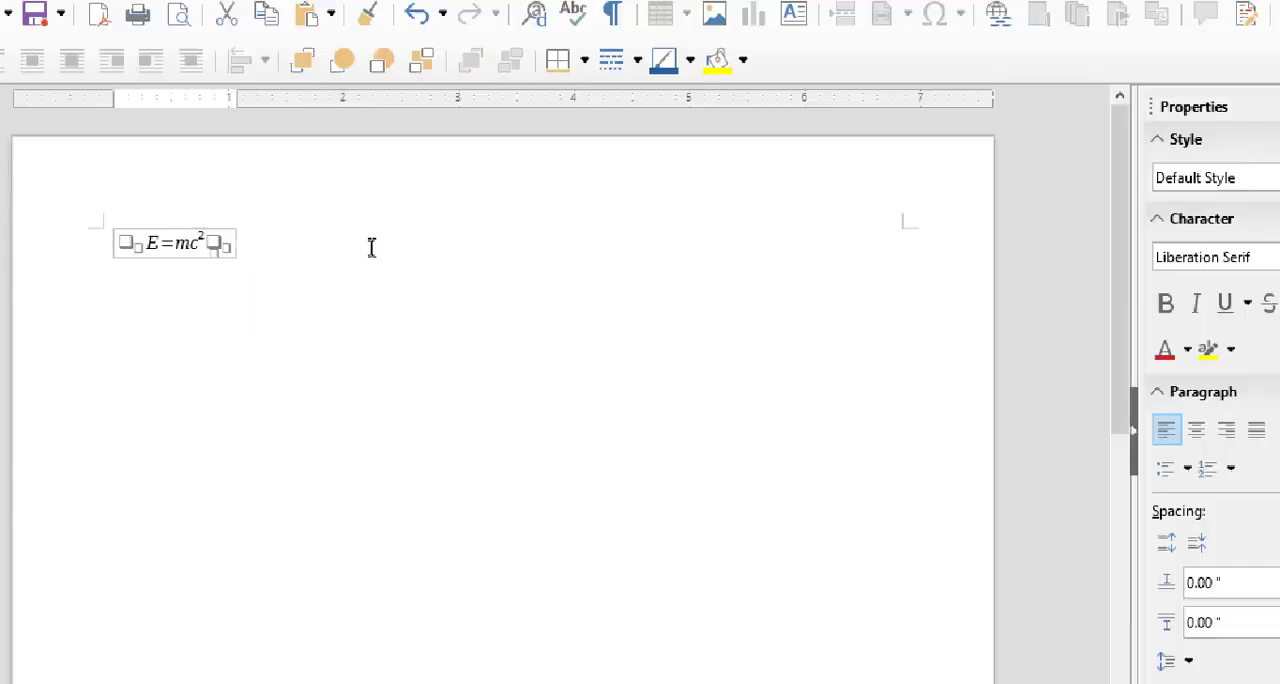
Insert a new OLE object of type LibreOffice 6.3 Drawing into the empty document.
left_click(125, 33)
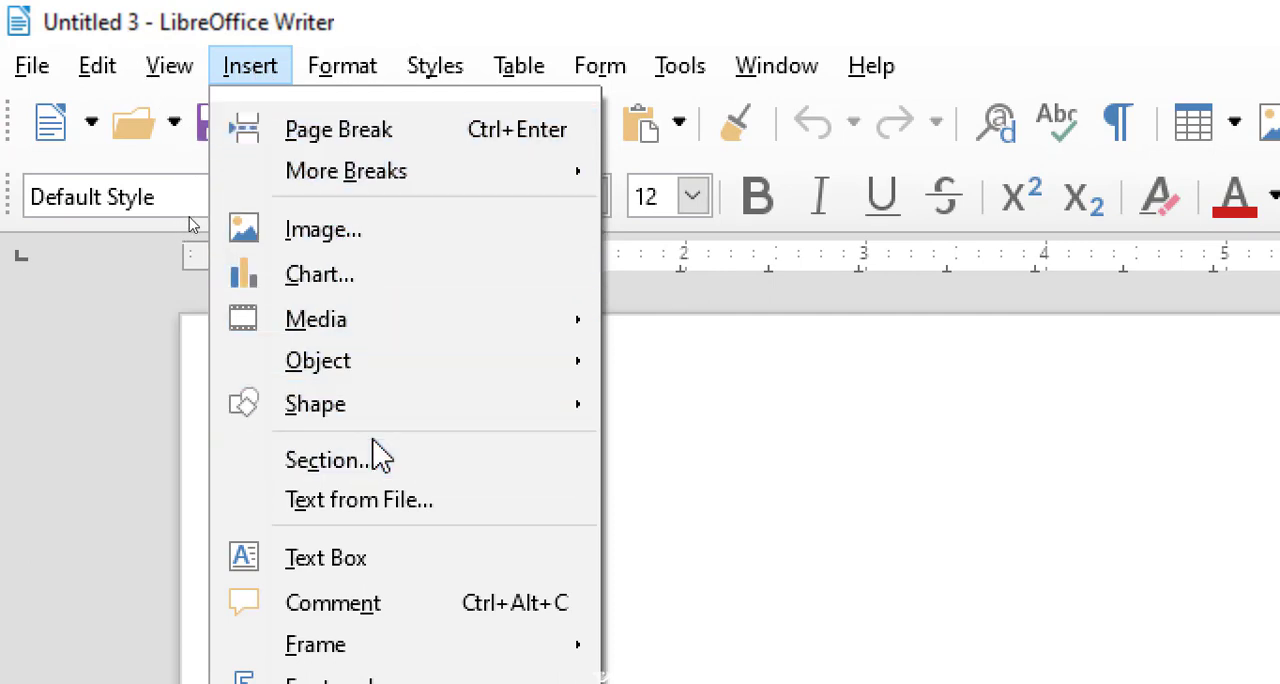
mouse_move(403, 376)
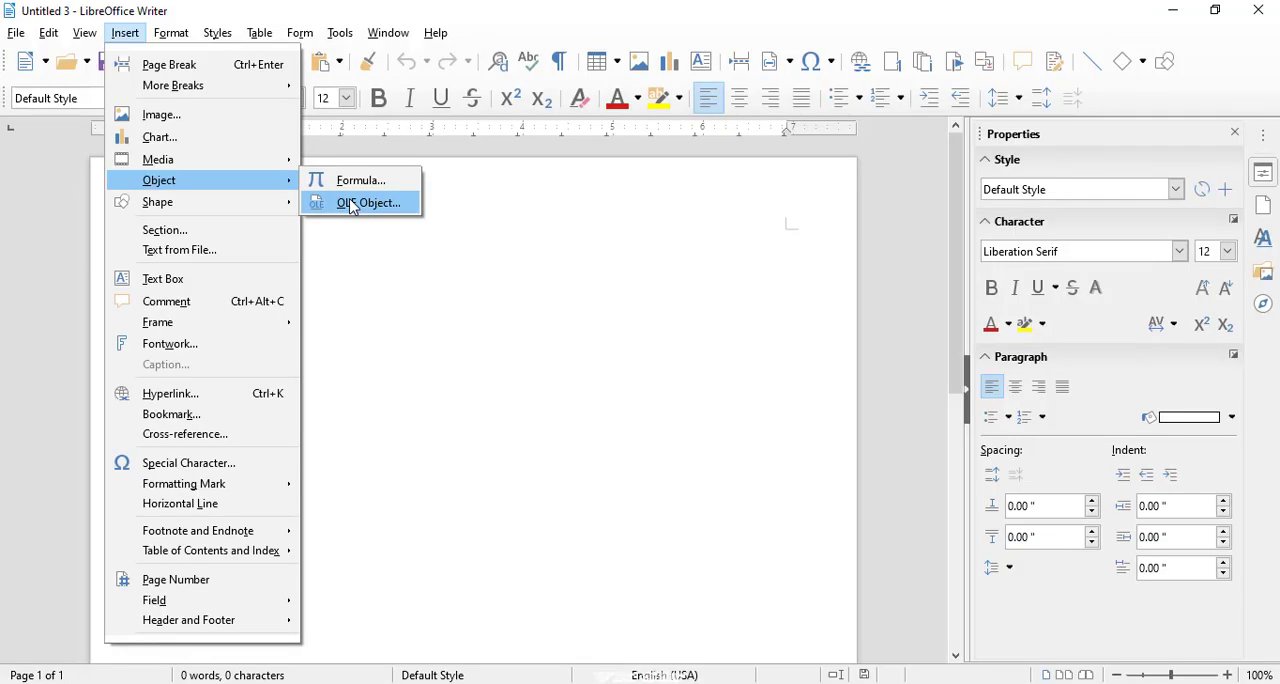
left_click(351, 205)
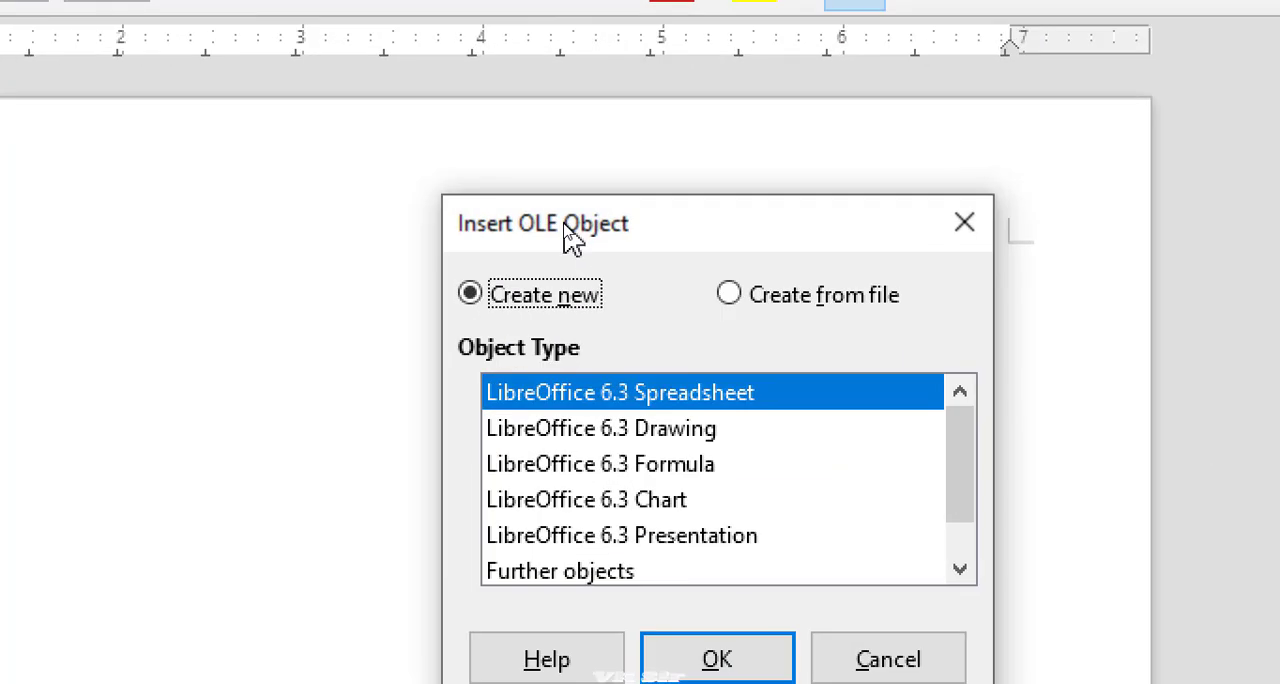
left_click_drag(573, 240, 569, 143)
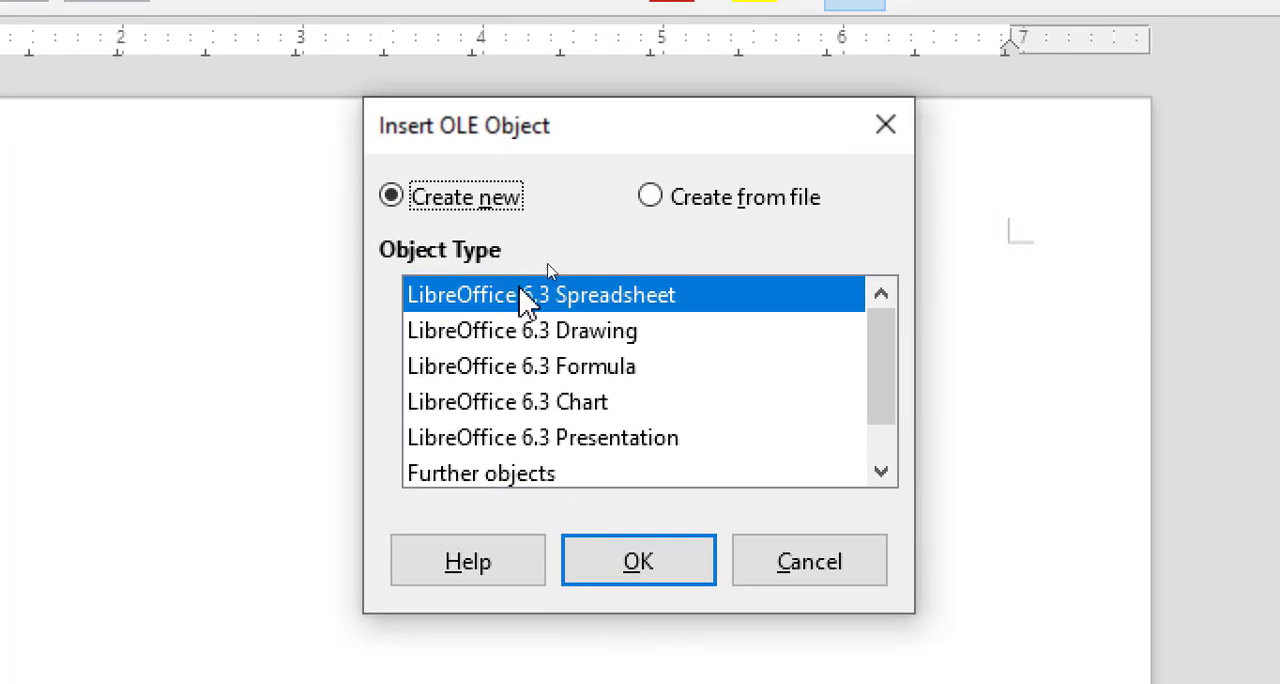
left_click(582, 333)
left_click(566, 364)
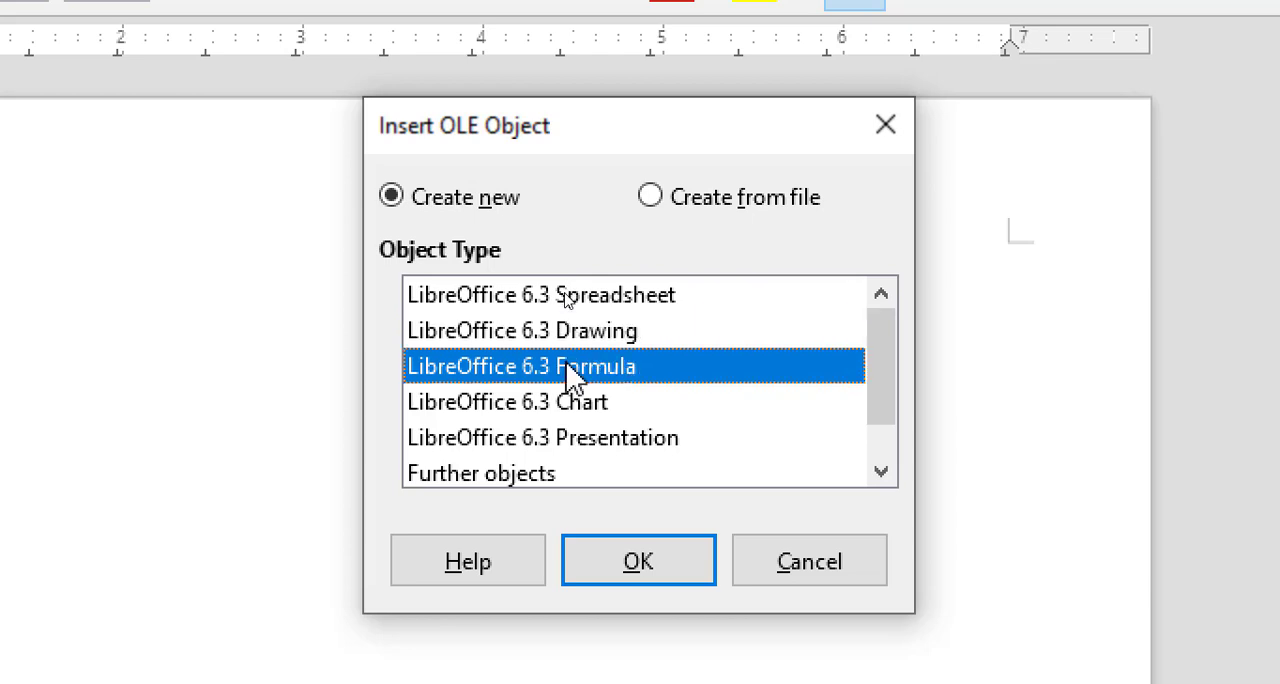
left_click(566, 402)
left_click(566, 437)
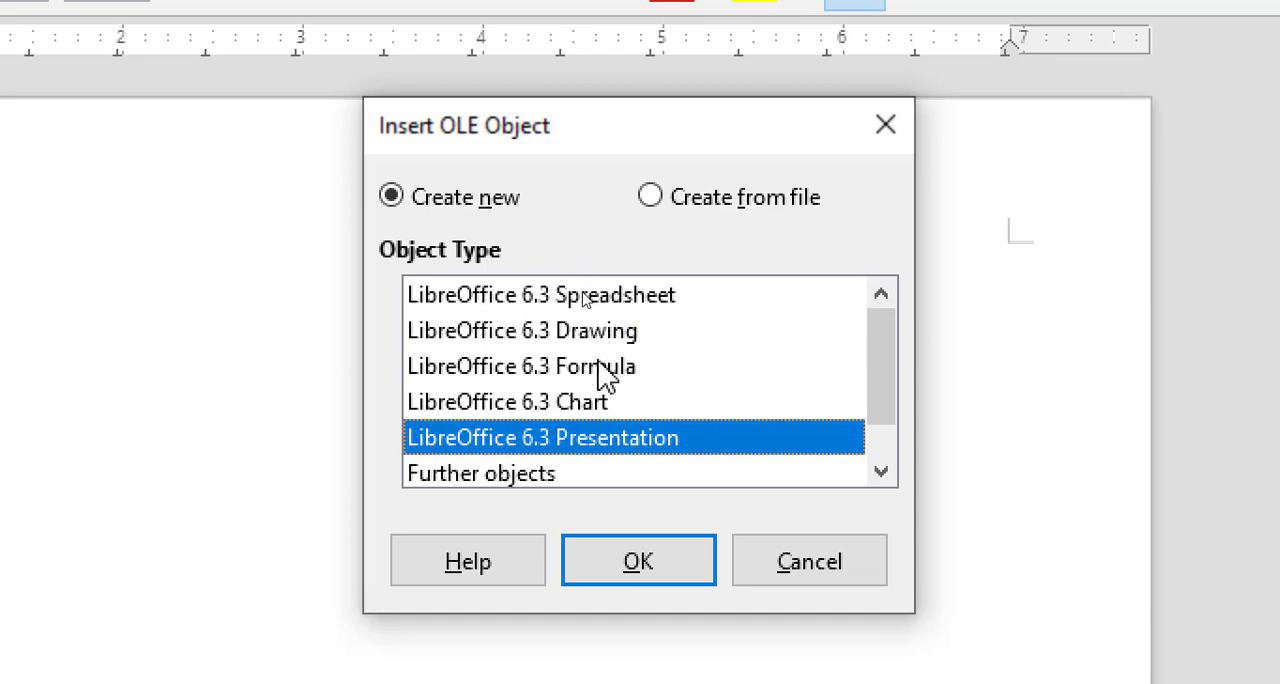
left_click(626, 340)
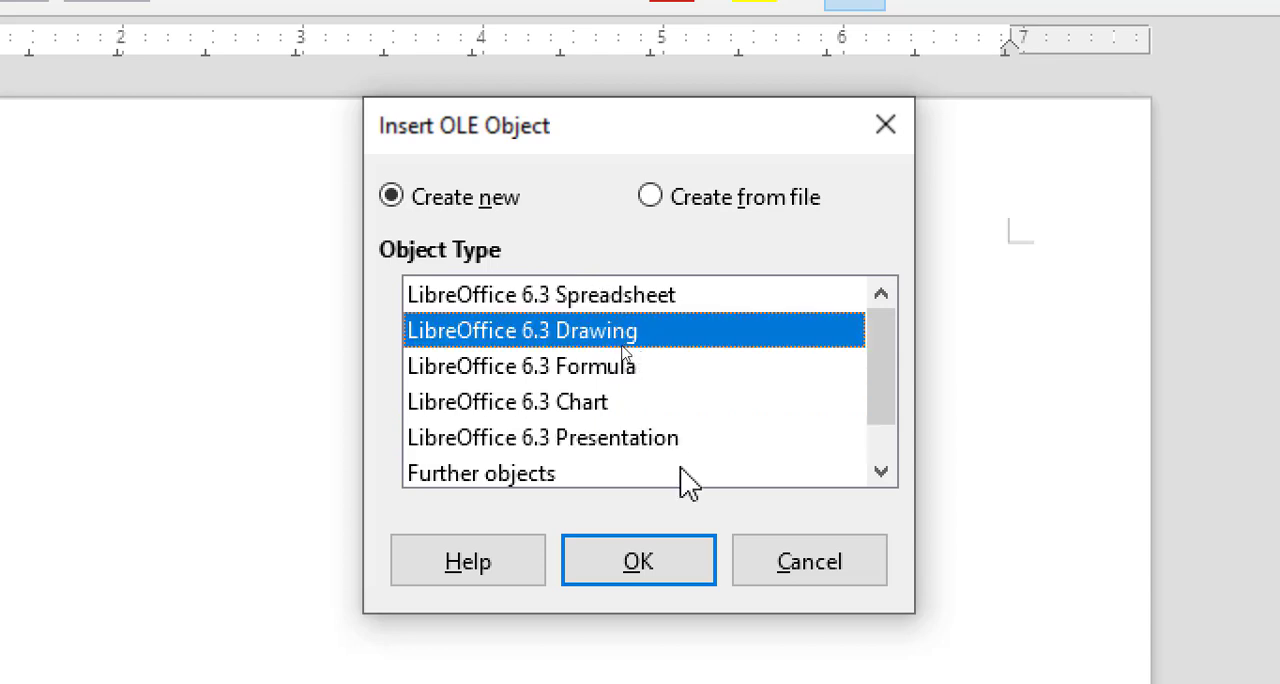
left_click(650, 584)
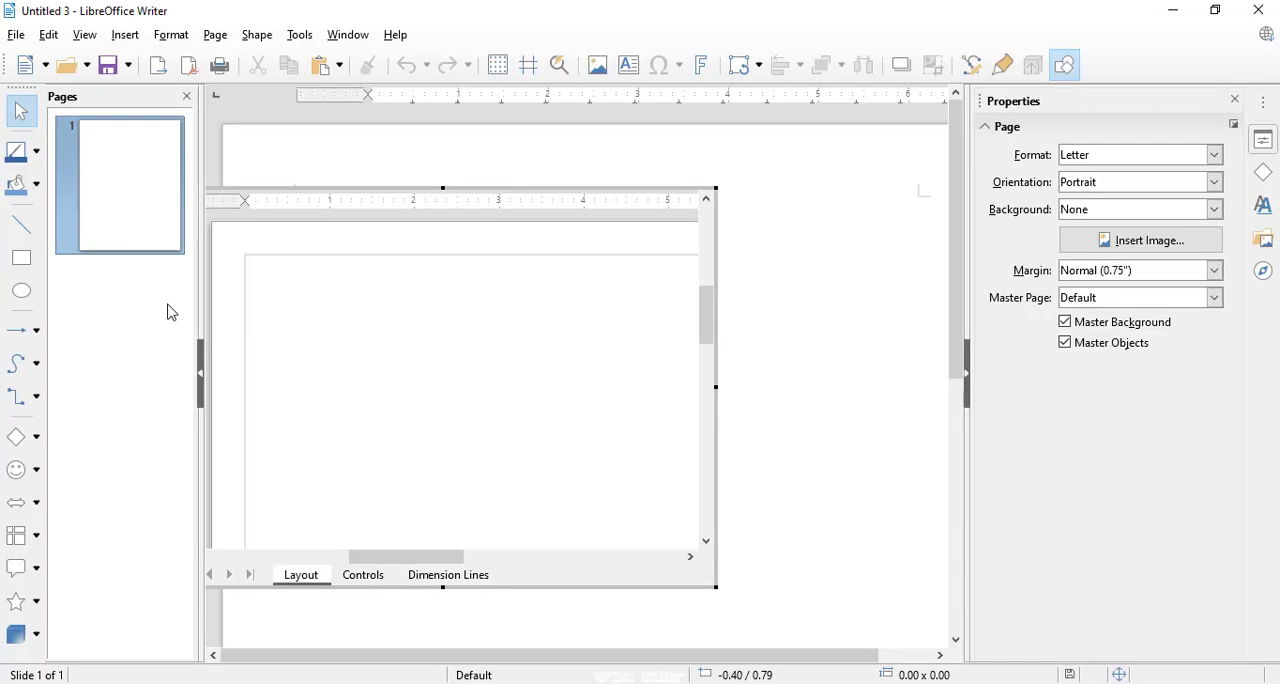
Draw an ellipse about 1.40 × 1.30 in and, beside it, a rectangle about 1.45 × 1.25 in, and leave drawing editing.
left_click(24, 294)
mouse_move(278, 275)
left_mouse_down()
mouse_move(368, 383)
mouse_move(490, 403)
mouse_move(395, 386)
left_mouse_up()
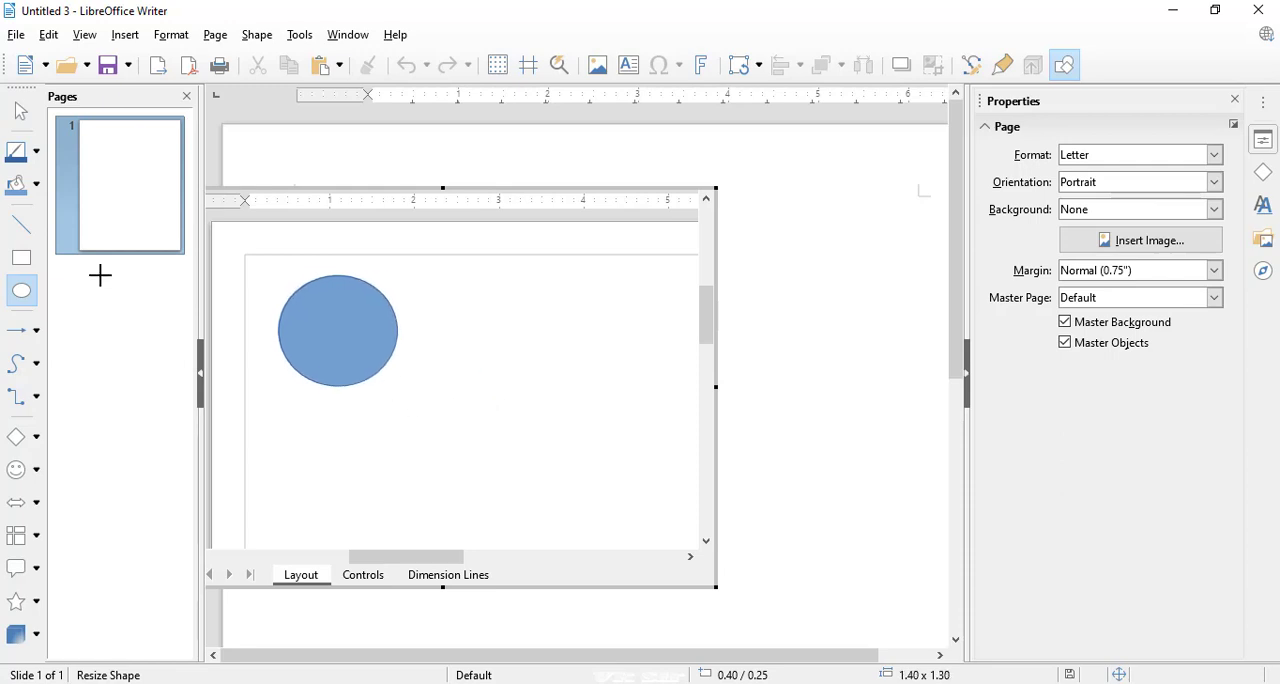
left_click(21, 258)
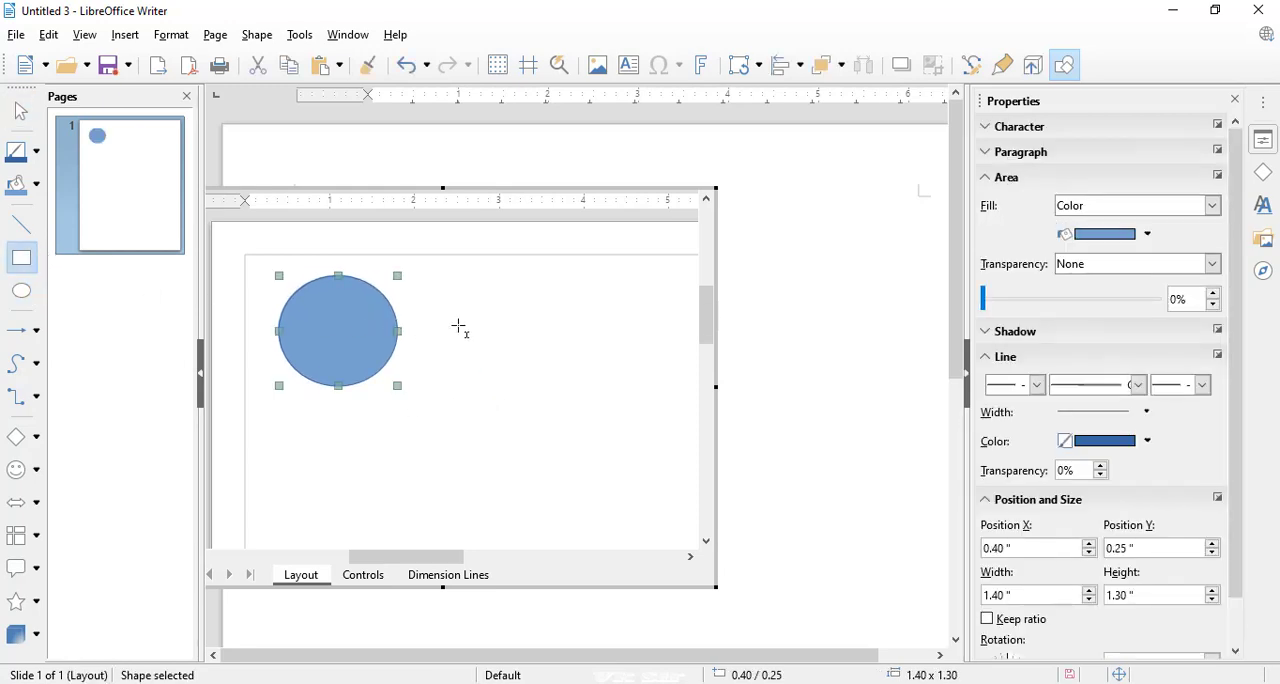
left_click_drag(442, 316, 568, 425)
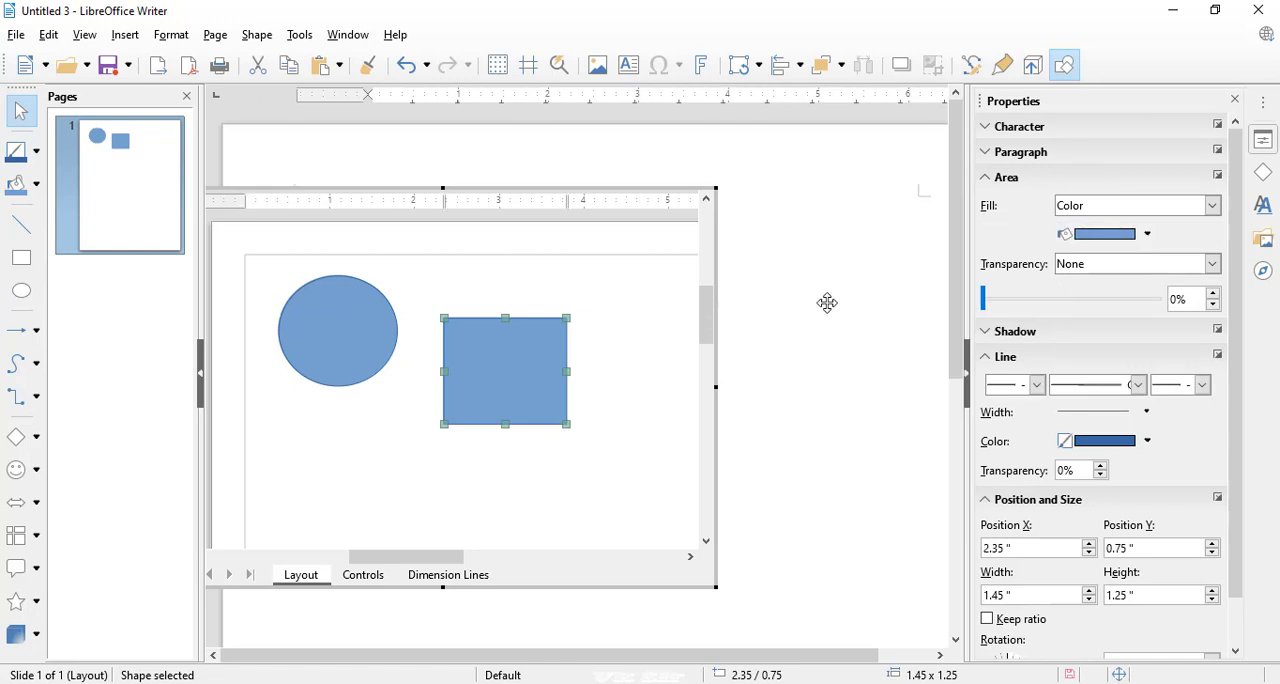
left_click(827, 302)
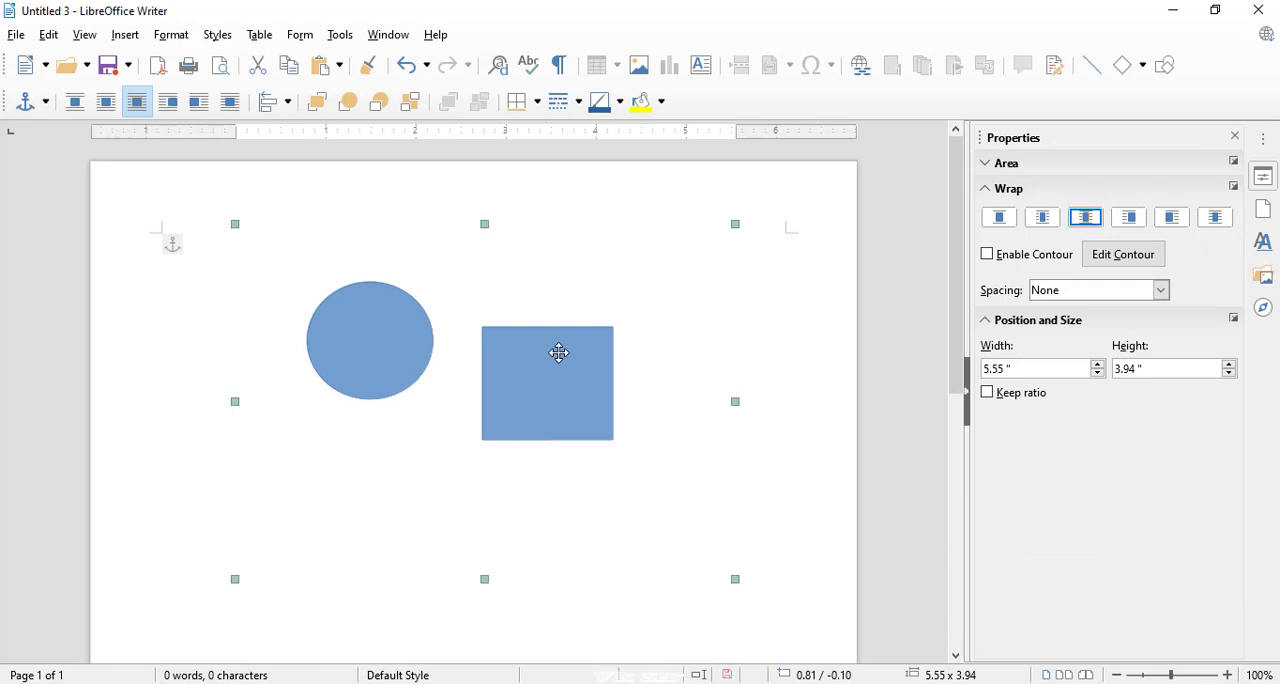
Reopen the embedded drawing, add a heart symbol about 1.05 × 1.00 in below the ellipse, and leave drawing editing.
double_click(558, 352)
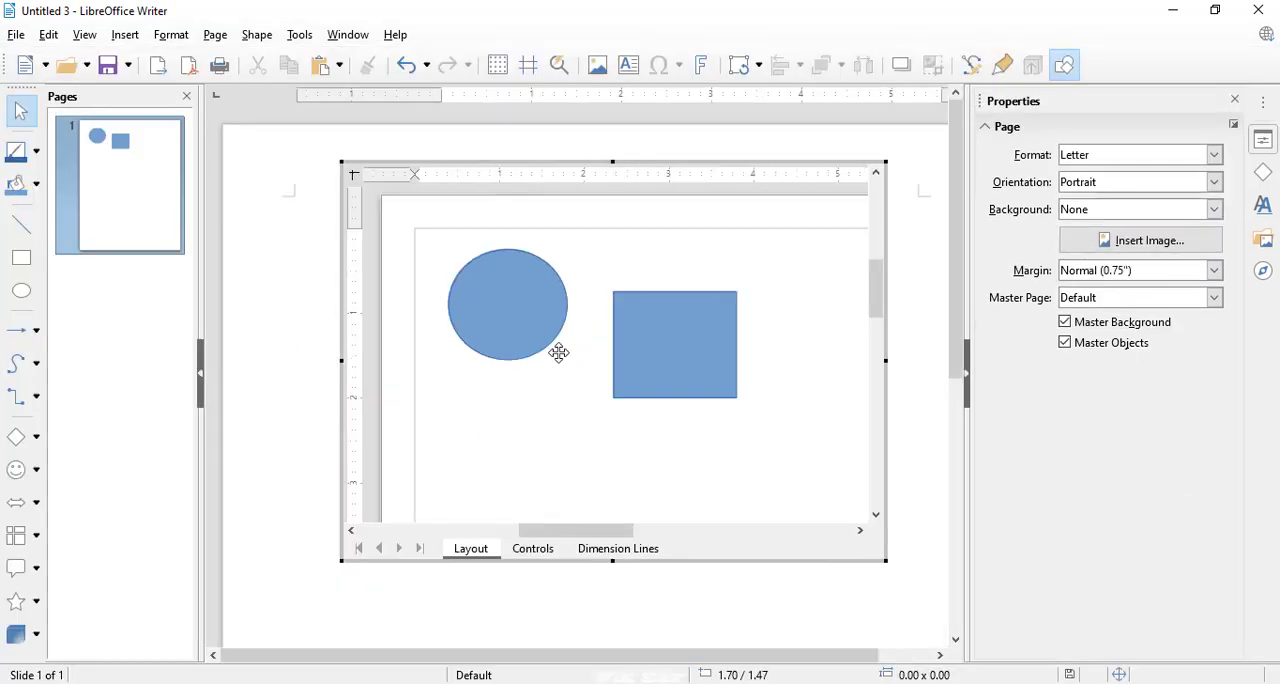
left_click(22, 469)
left_click(92, 473)
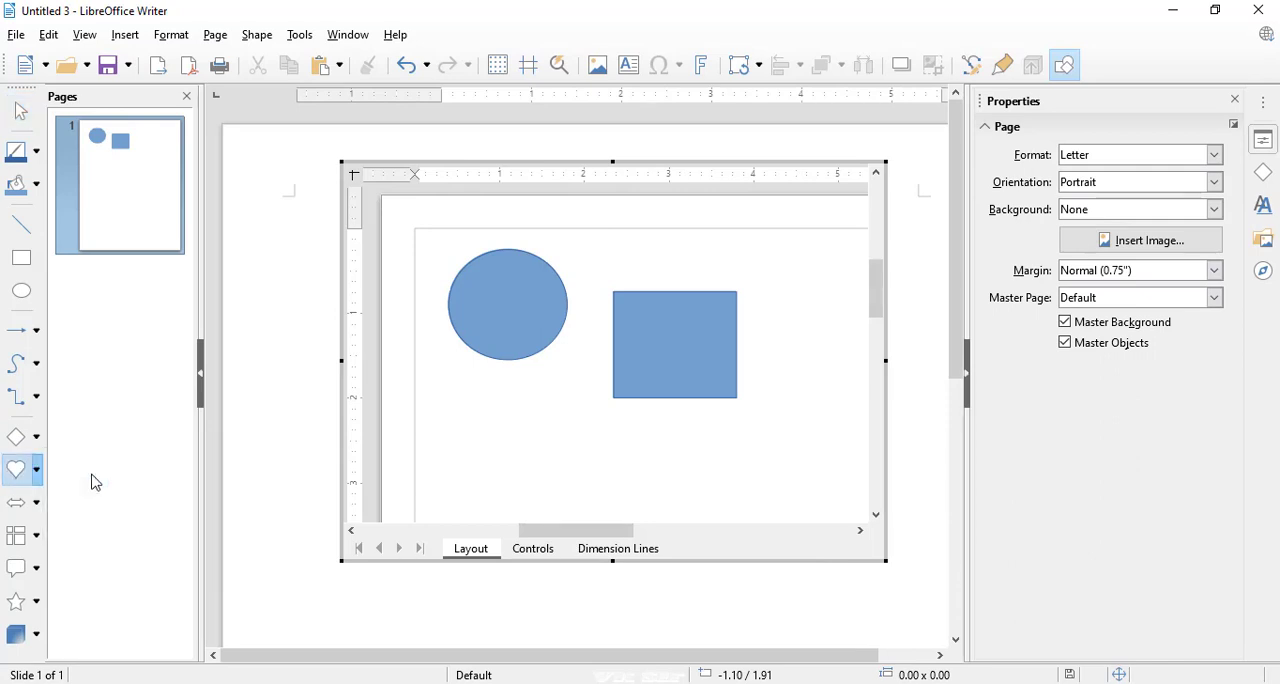
left_click_drag(467, 398, 555, 481)
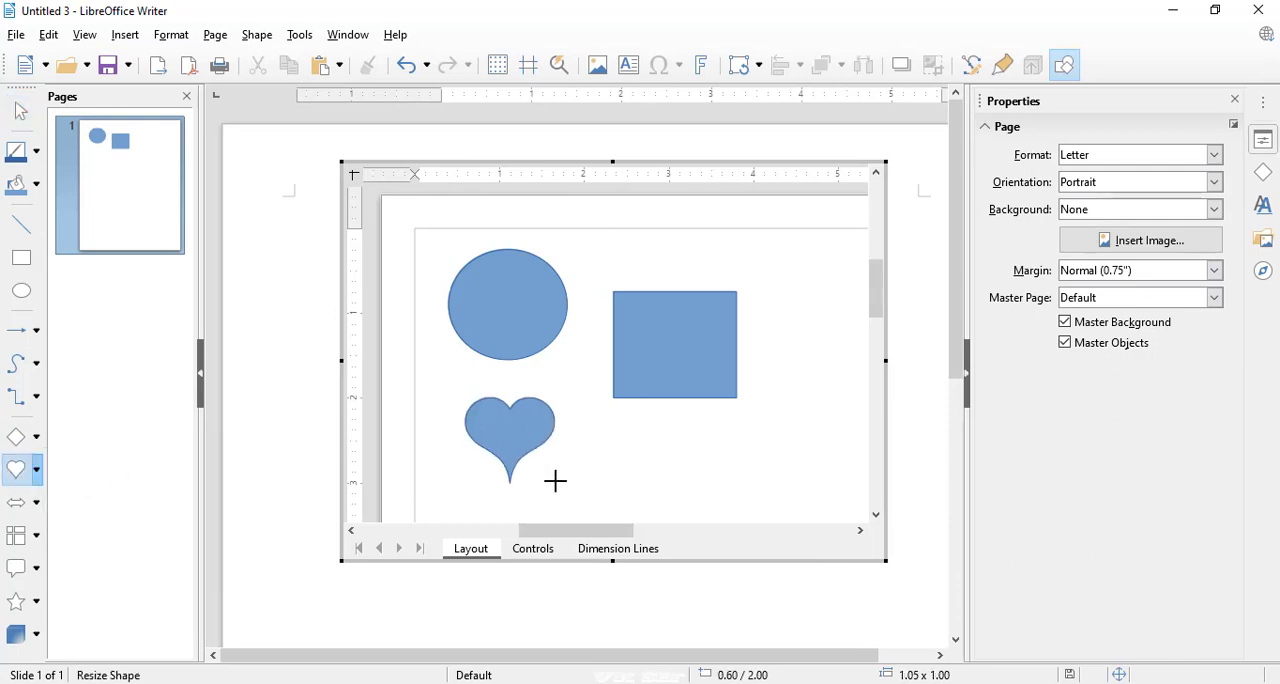
left_click(900, 328)
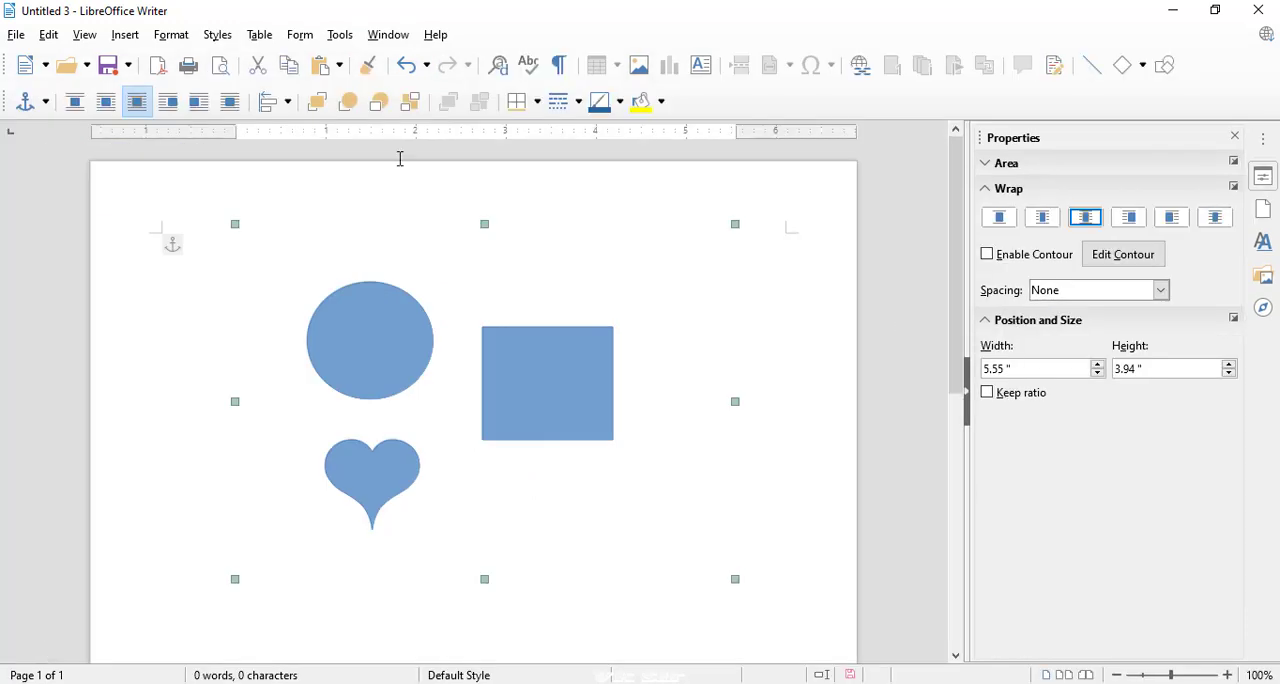
Check the object insertion commands with the drawing selected, and move the drawing to about 0.59 / 0.08 in.
left_click(128, 36)
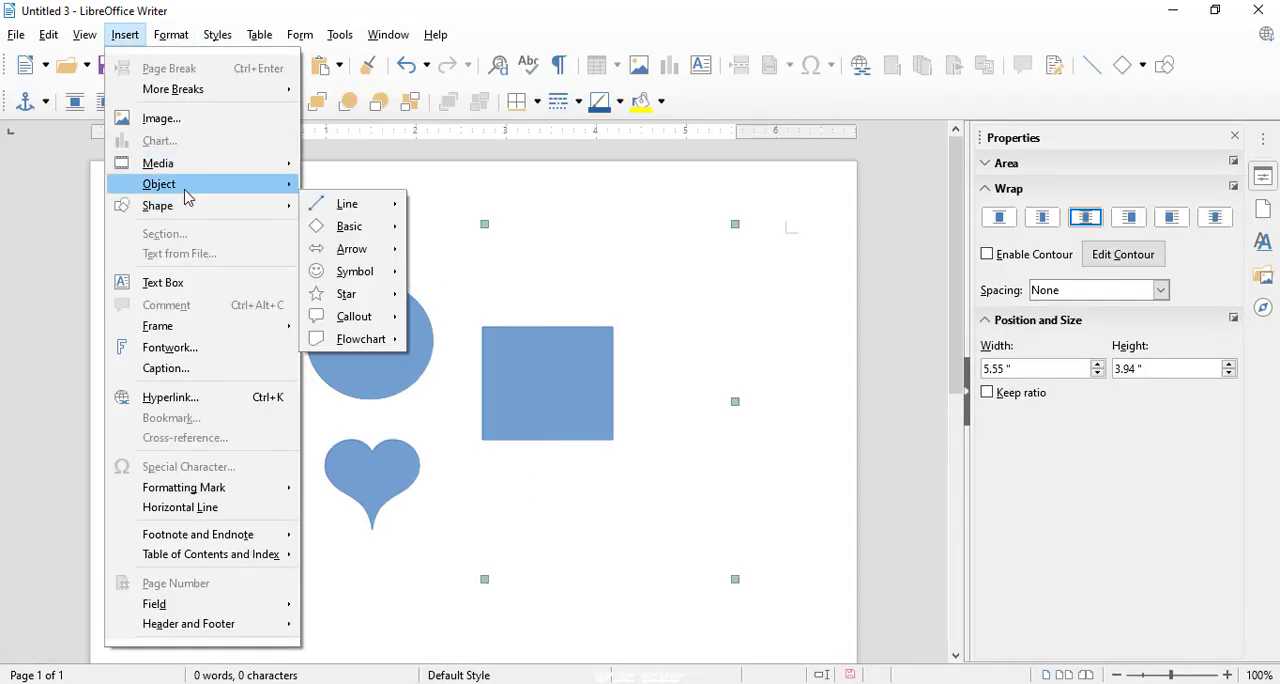
mouse_move(184, 190)
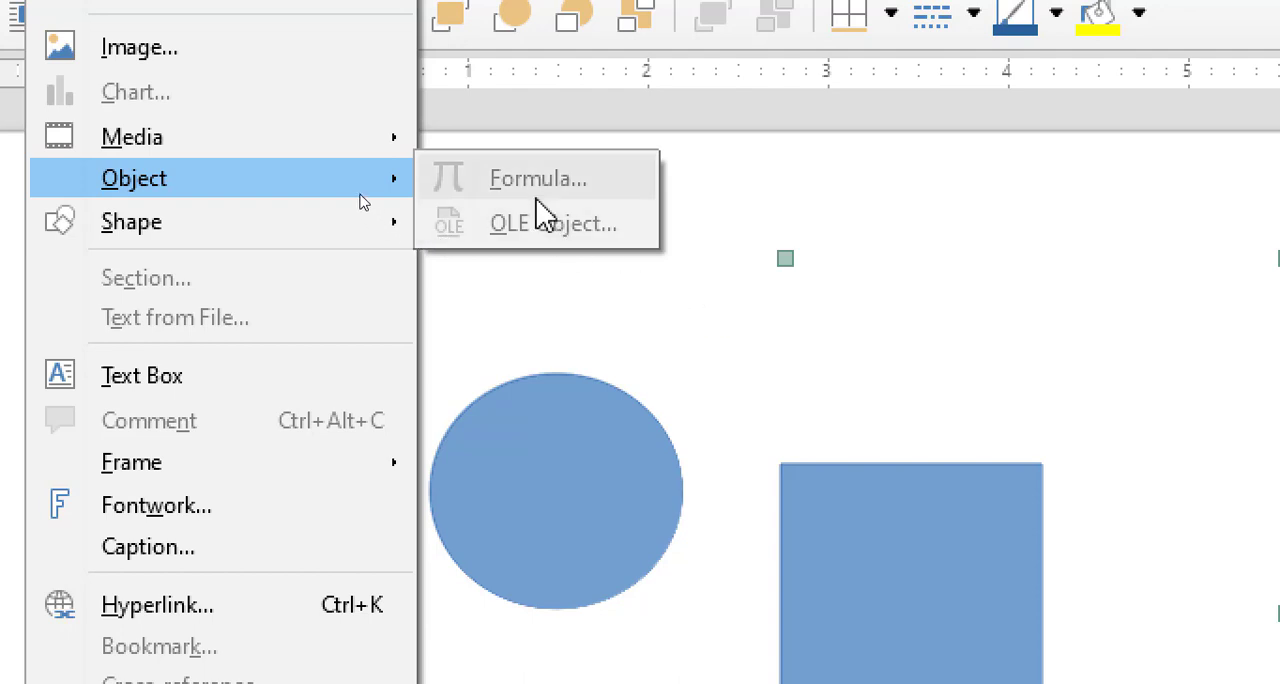
left_click(780, 193)
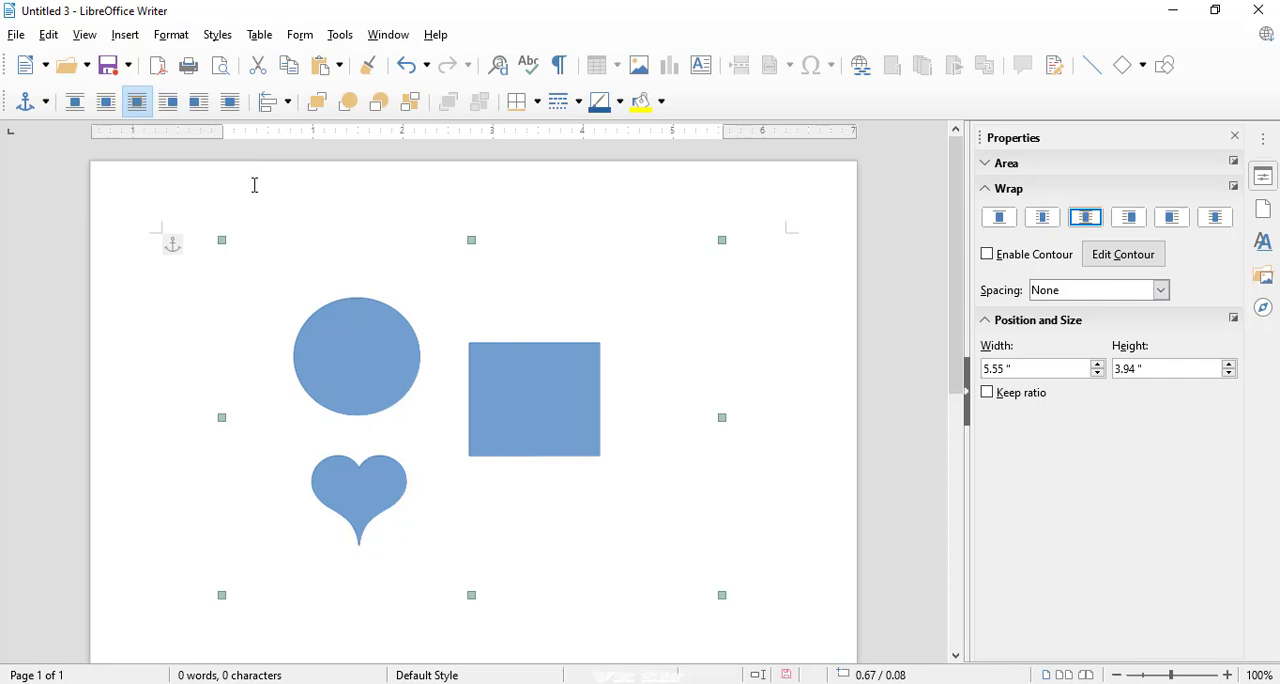
left_click_drag(337, 320, 331, 320)
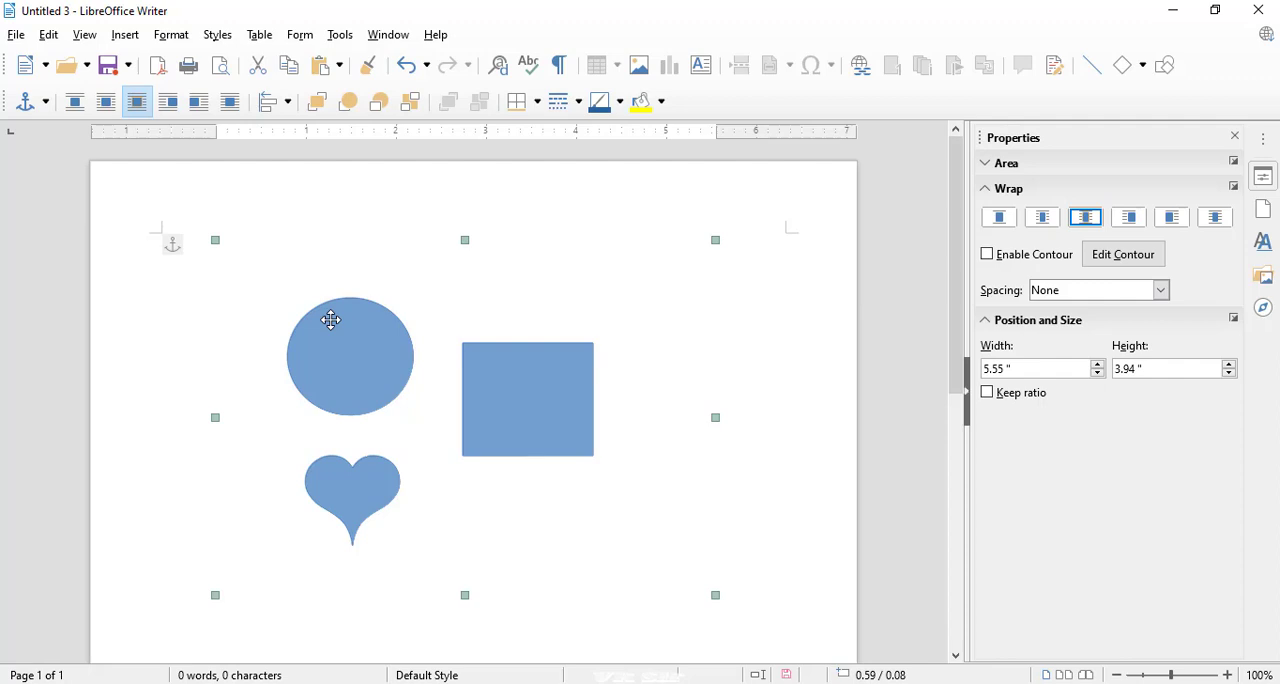
Create a new text document and draw a slightly rising line shape about 2.02 × 0.13 in near the top of the page.
left_click(45, 65)
left_click(60, 97)
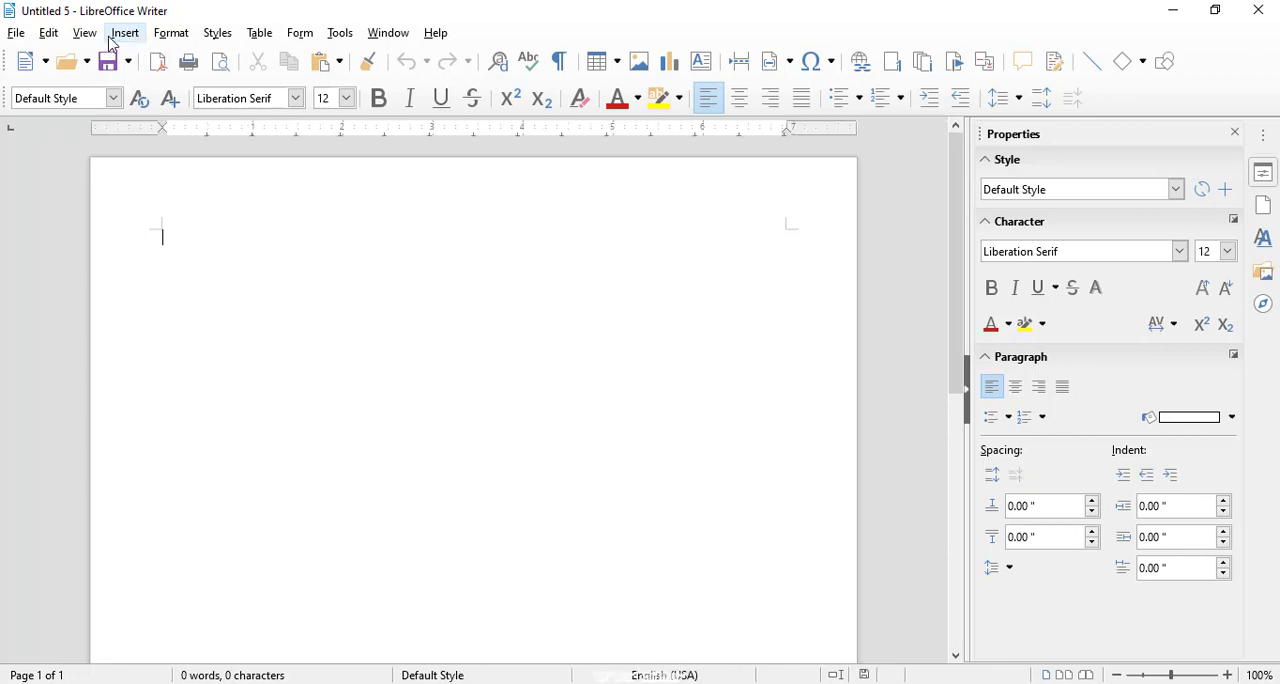
left_click(114, 36)
mouse_move(170, 194)
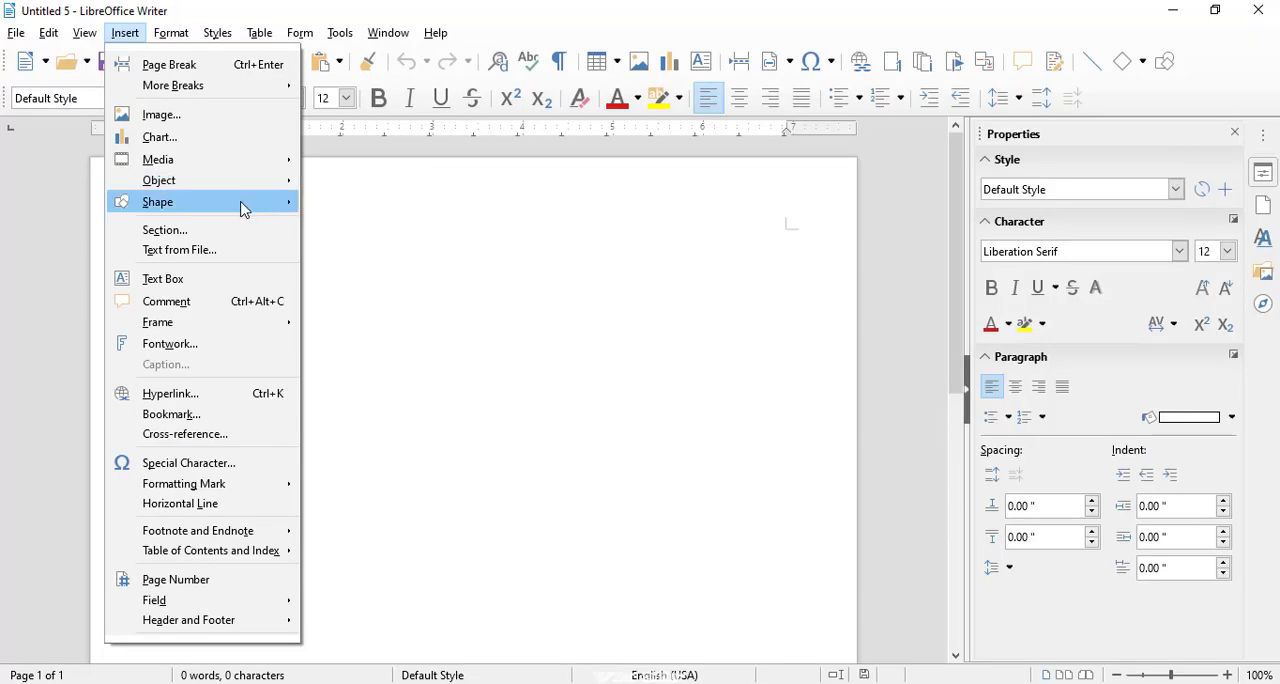
mouse_move(243, 208)
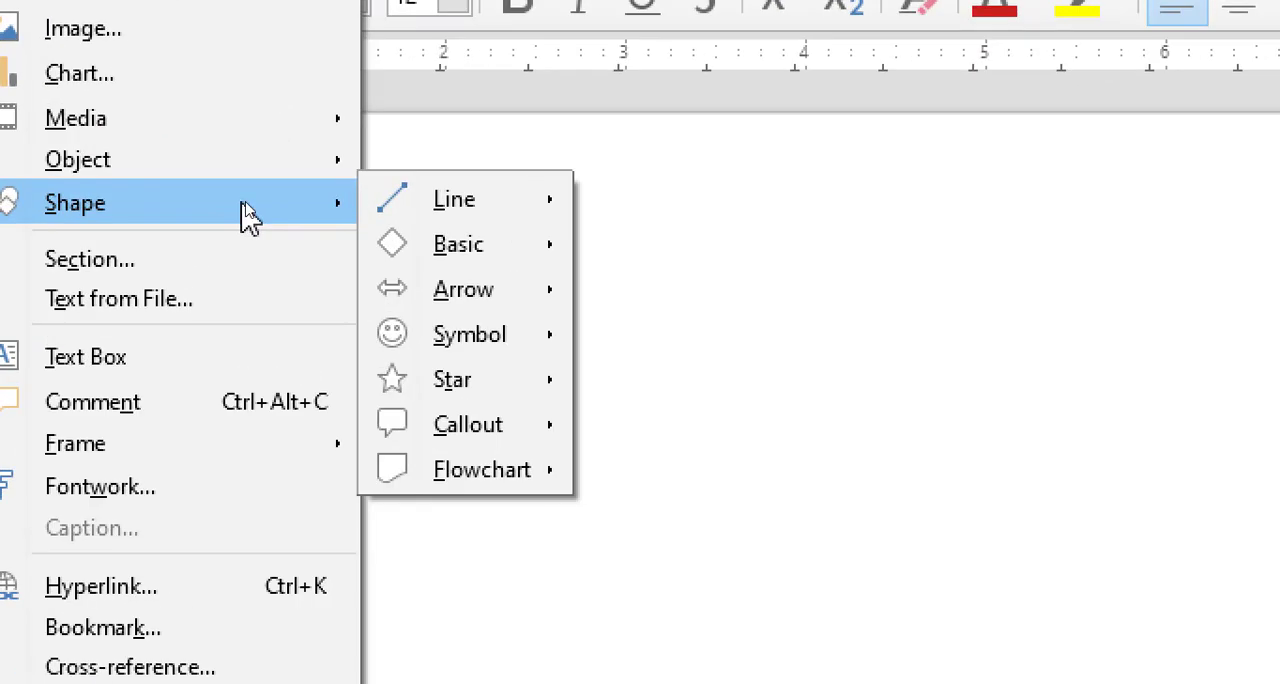
mouse_move(443, 206)
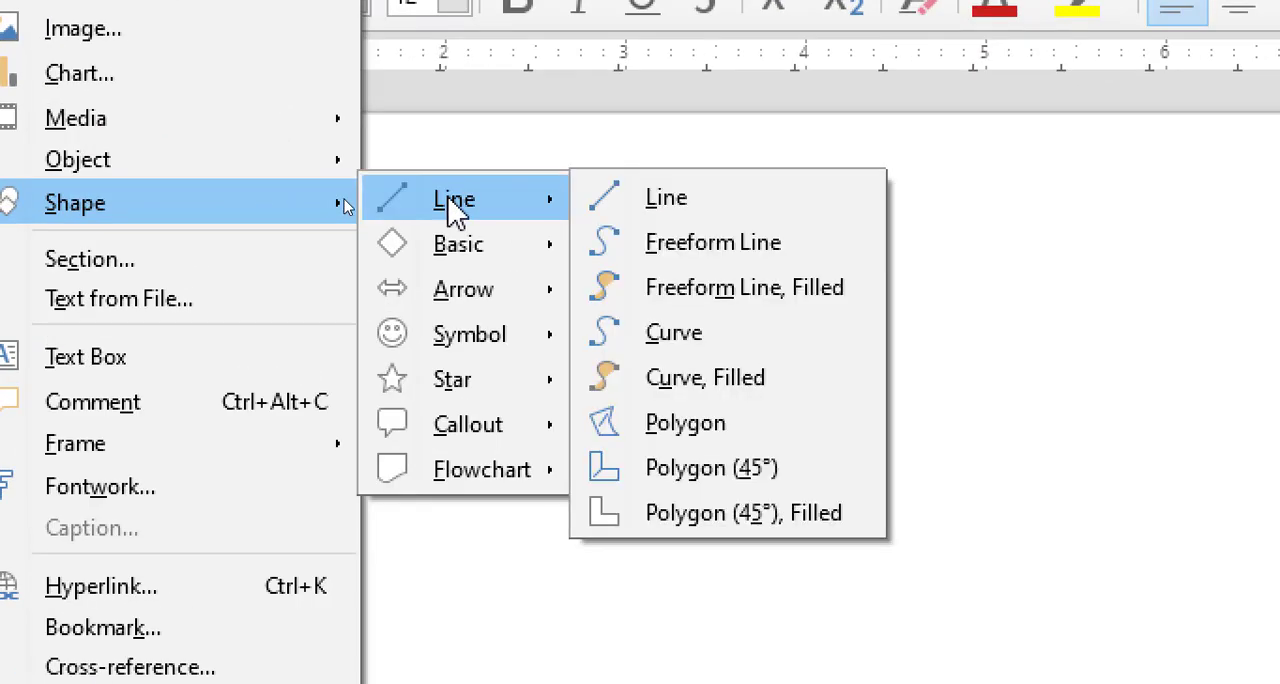
left_click(612, 208)
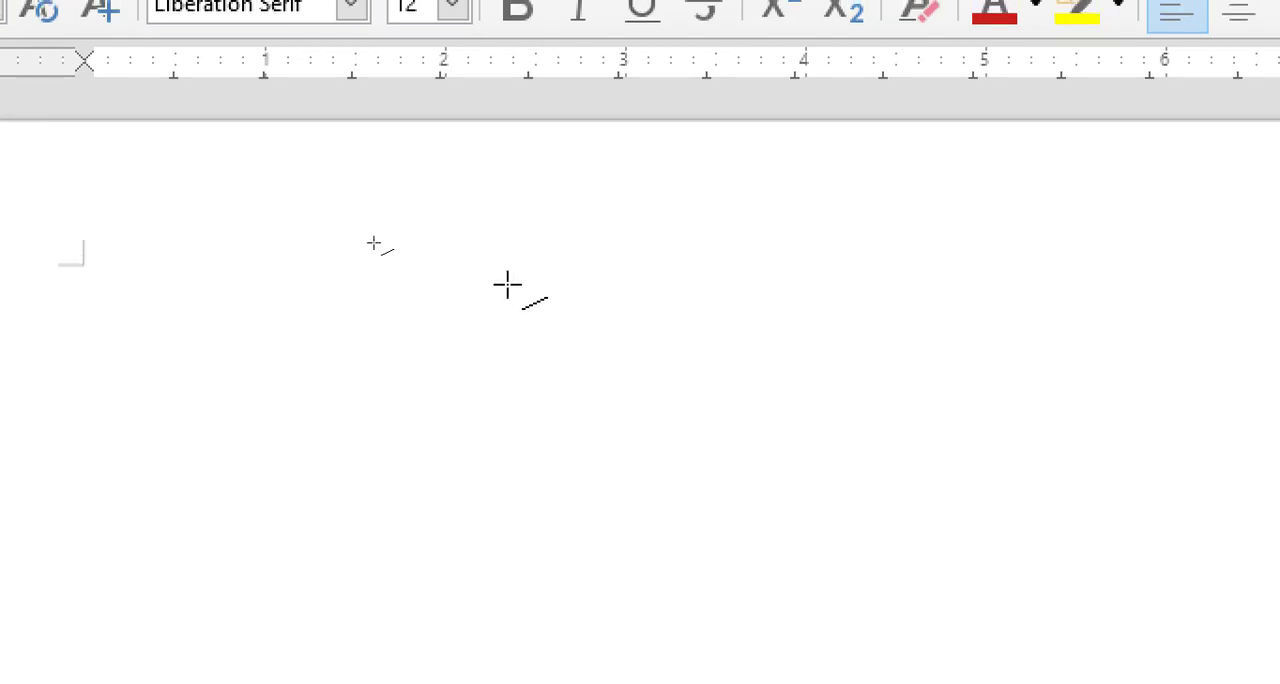
mouse_move(508, 286)
left_mouse_down()
mouse_move(761, 305)
mouse_move(871, 246)
mouse_move(871, 263)
left_mouse_up()
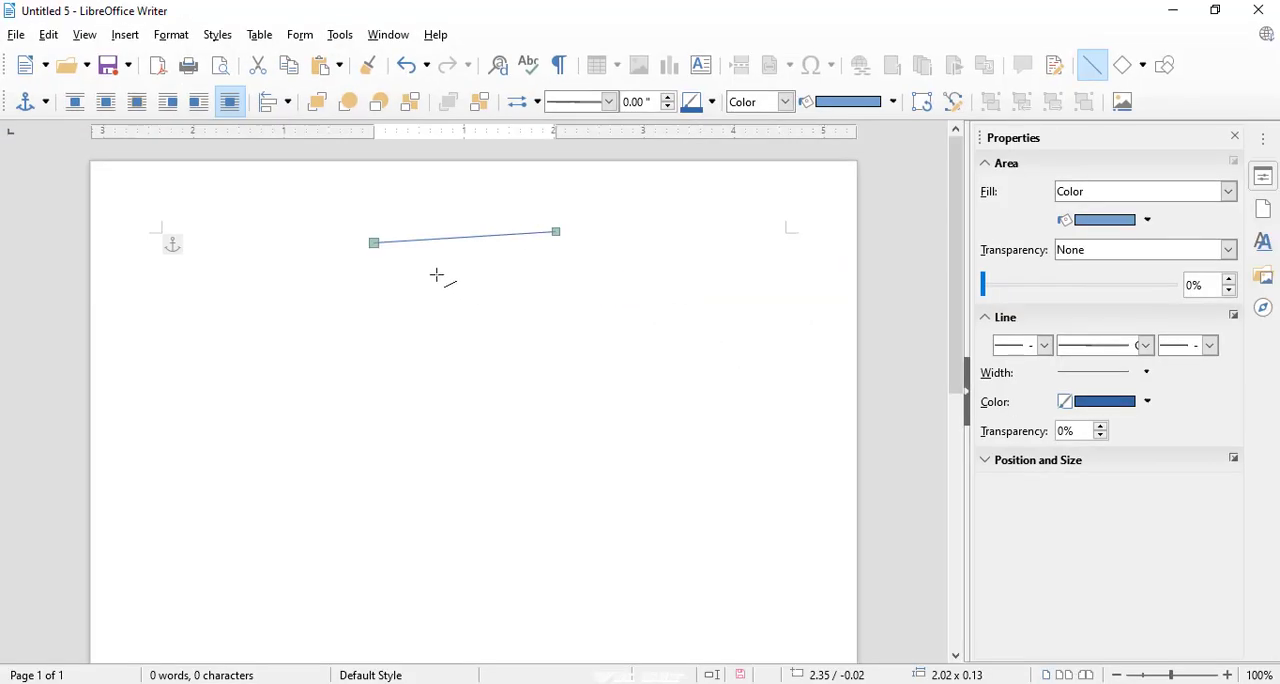
Draw a Circle Pie basic shape about 1 in wide just beyond the upper end of the line.
left_click(125, 35)
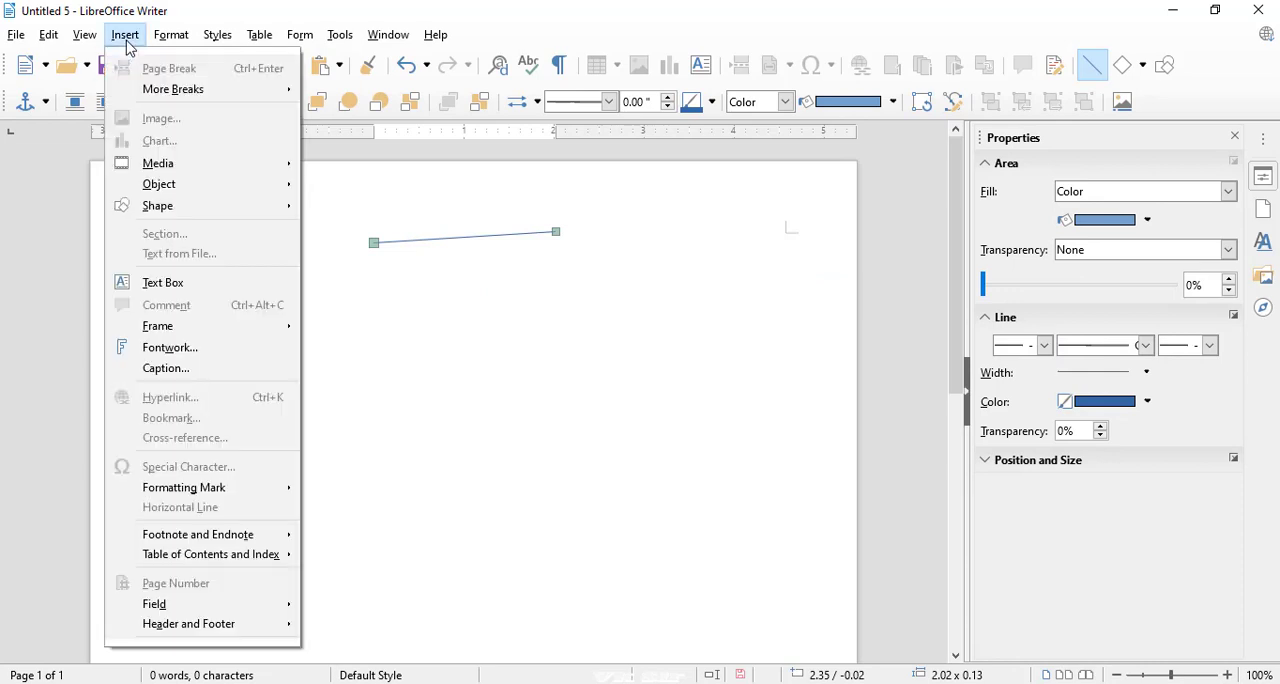
mouse_move(172, 208)
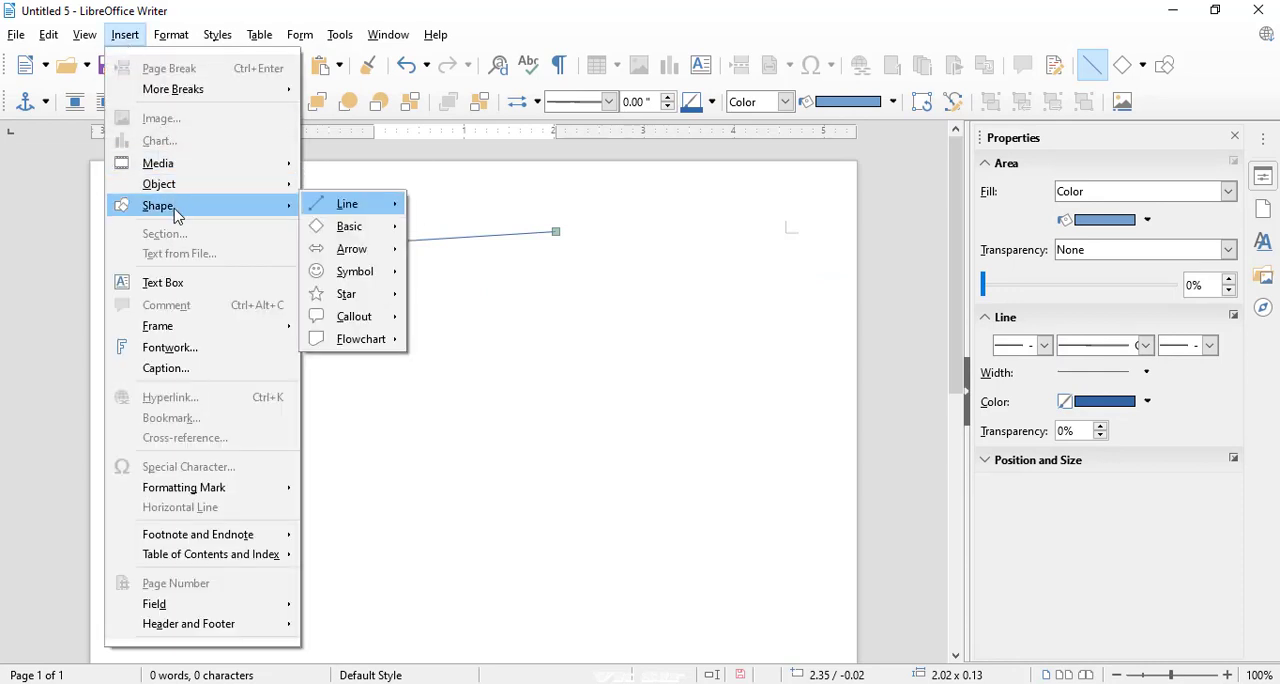
mouse_move(316, 236)
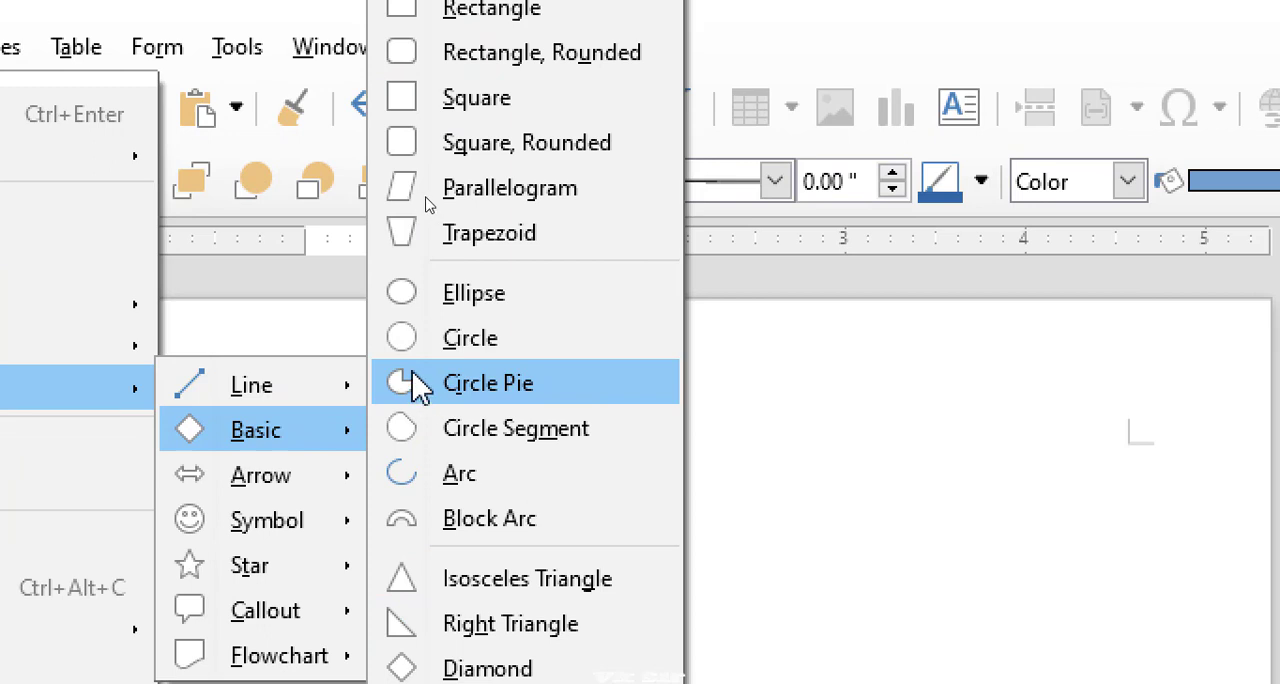
left_click(409, 372)
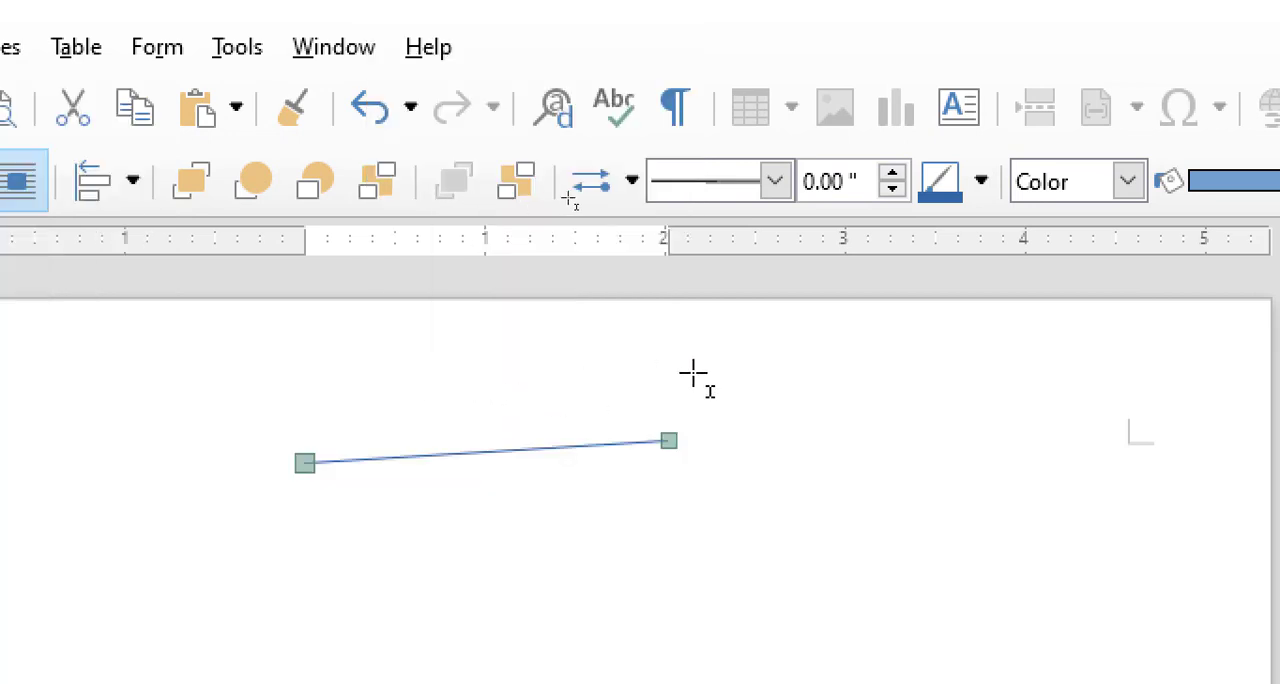
left_click_drag(694, 371, 851, 564)
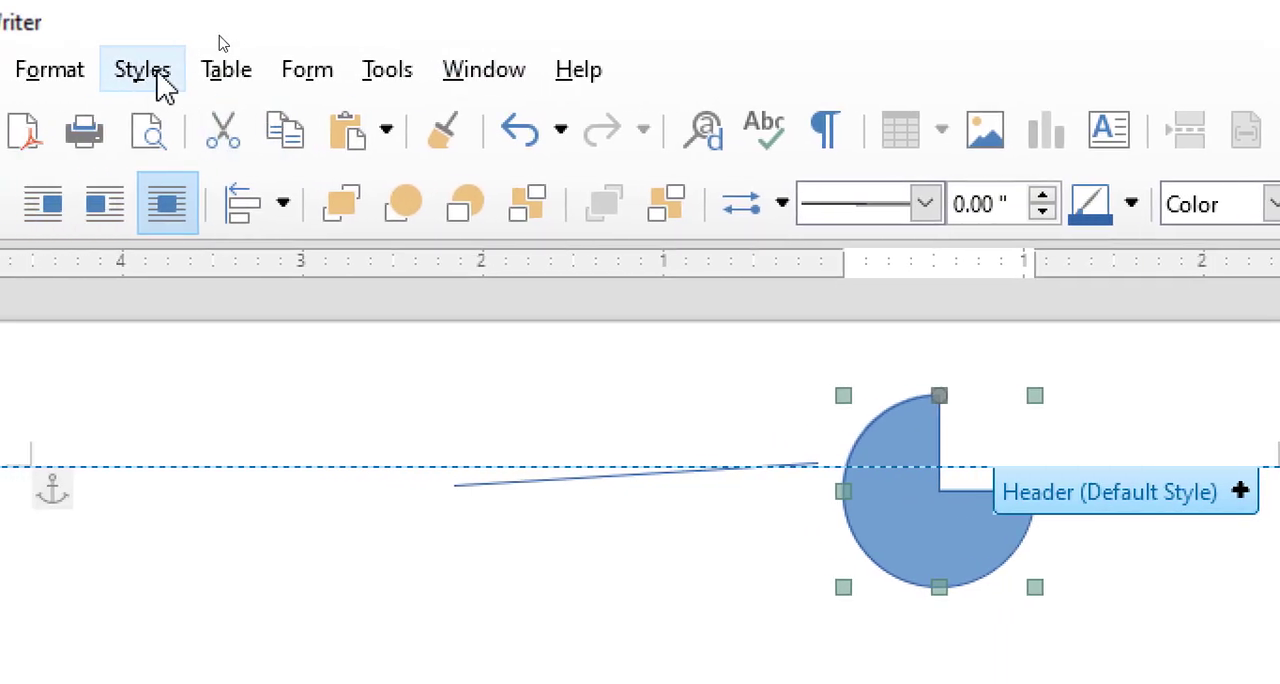
Draw a Rounded Rectangular Callout shape about 1.32 × 1.04 in below the lower end of the line.
left_click(38, 69)
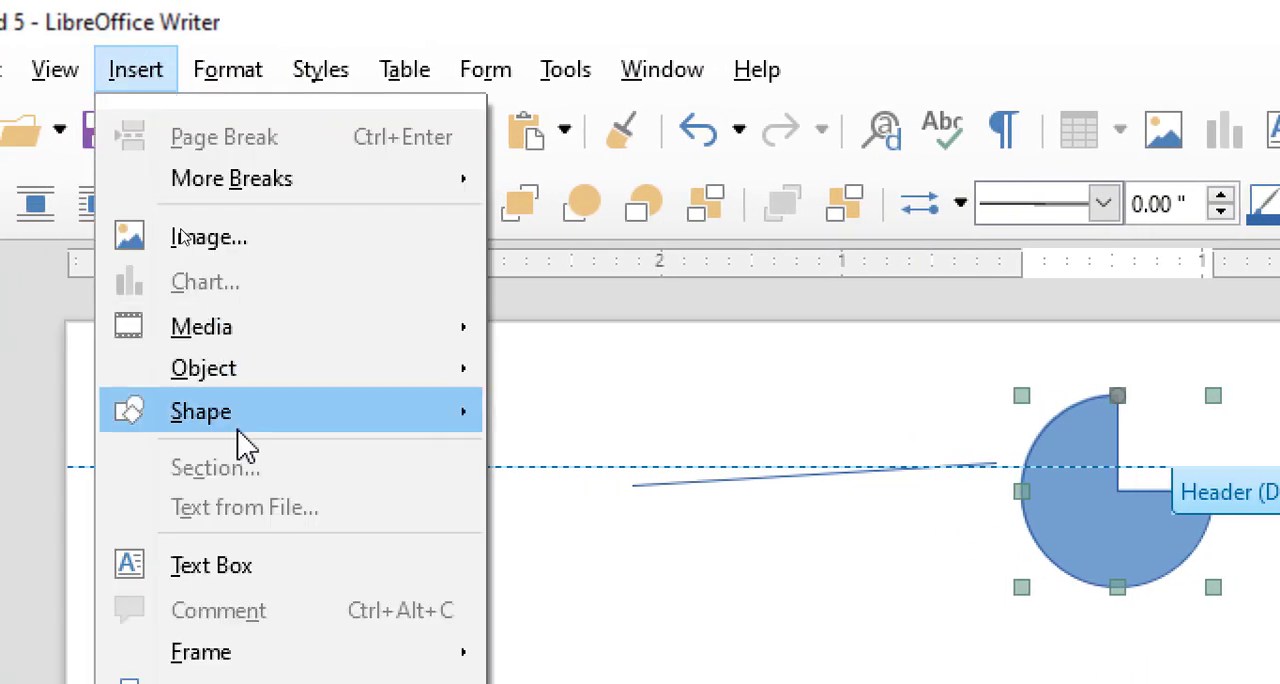
mouse_move(316, 422)
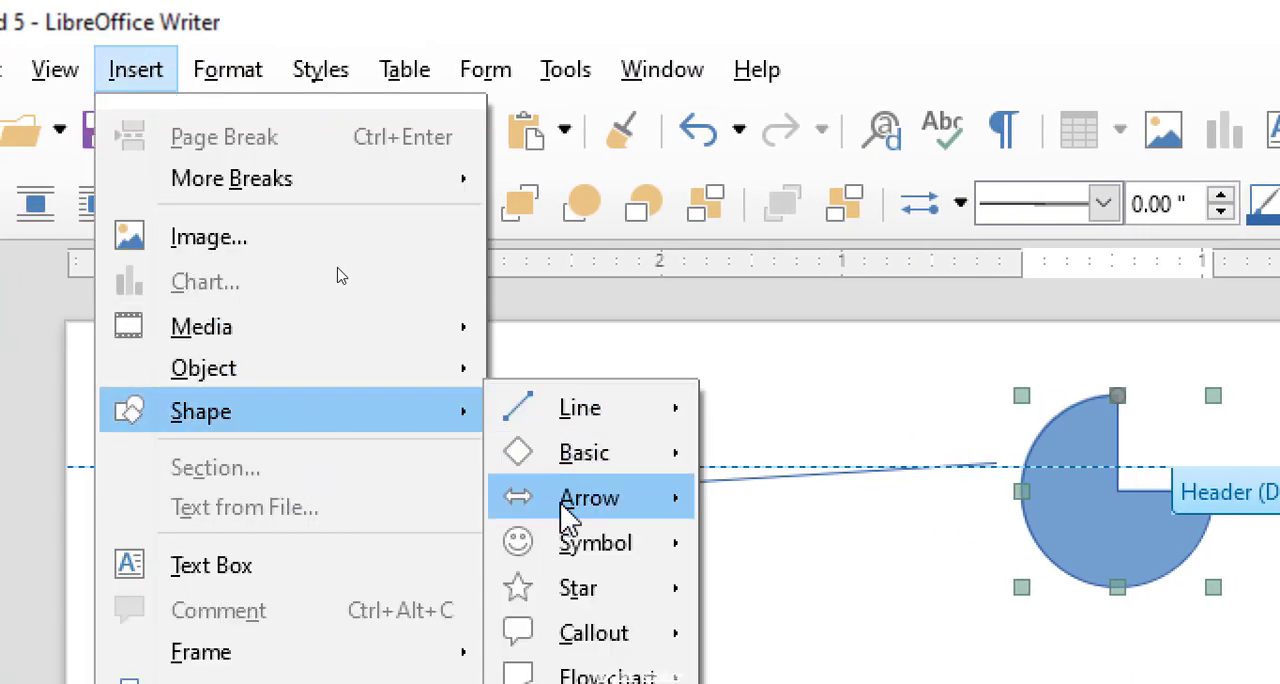
mouse_move(556, 616)
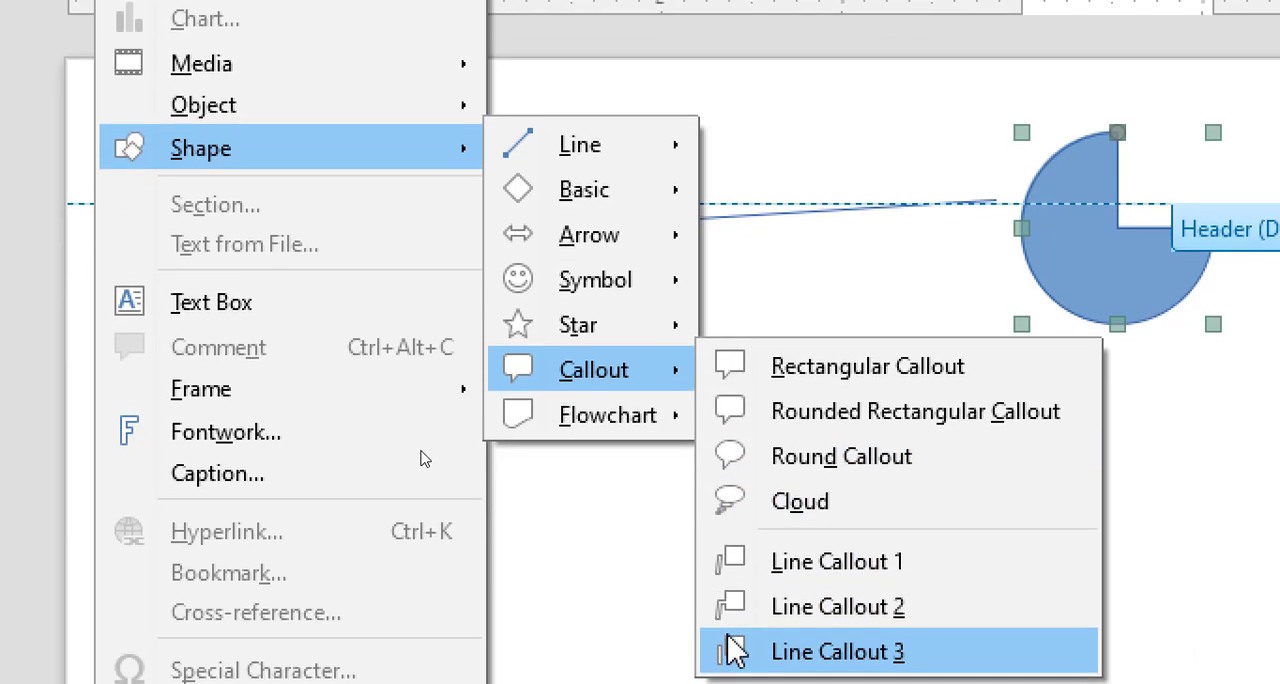
left_click(752, 500)
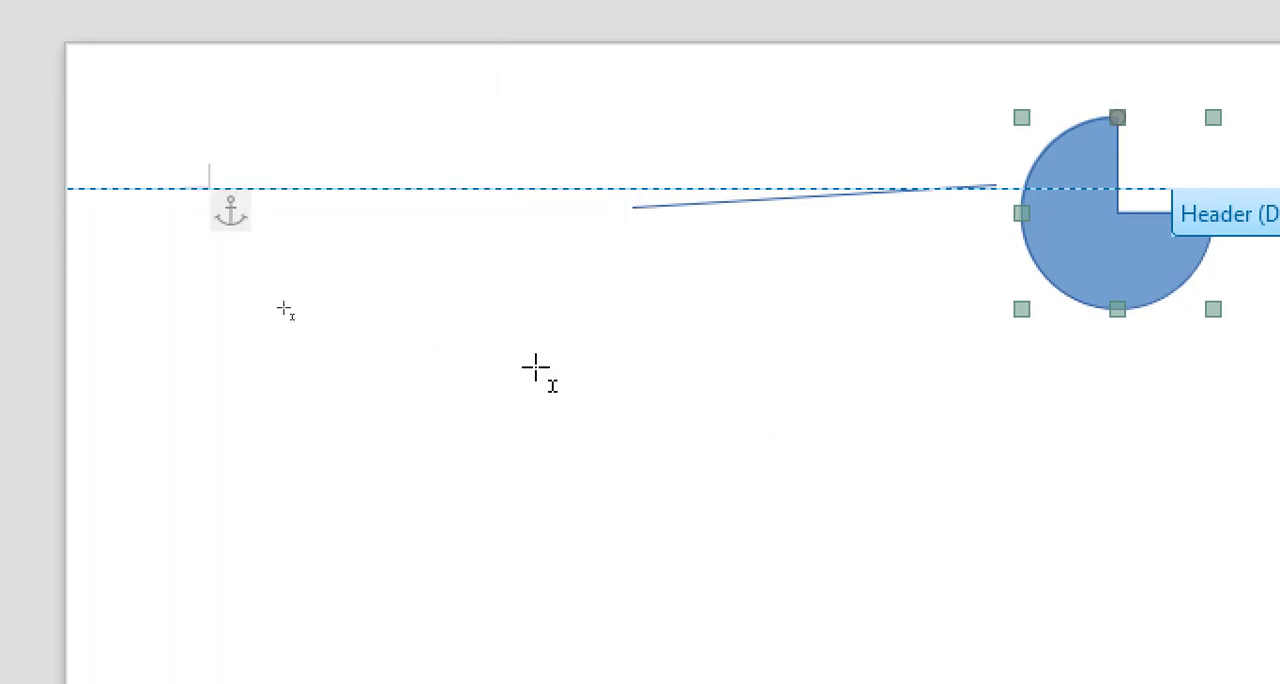
left_click_drag(440, 327, 678, 516)
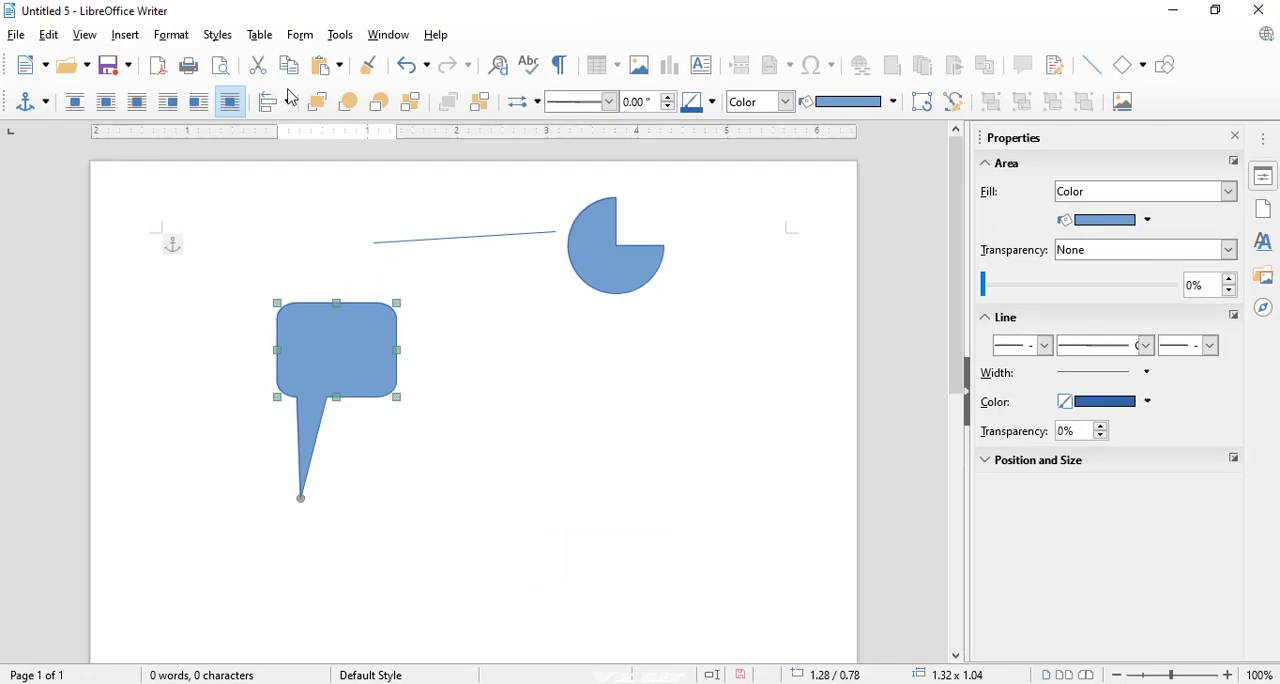
Draw a Heart symbol shape about 2.81 × 2.91 in below the Circle Pie.
left_click(125, 35)
mouse_move(196, 215)
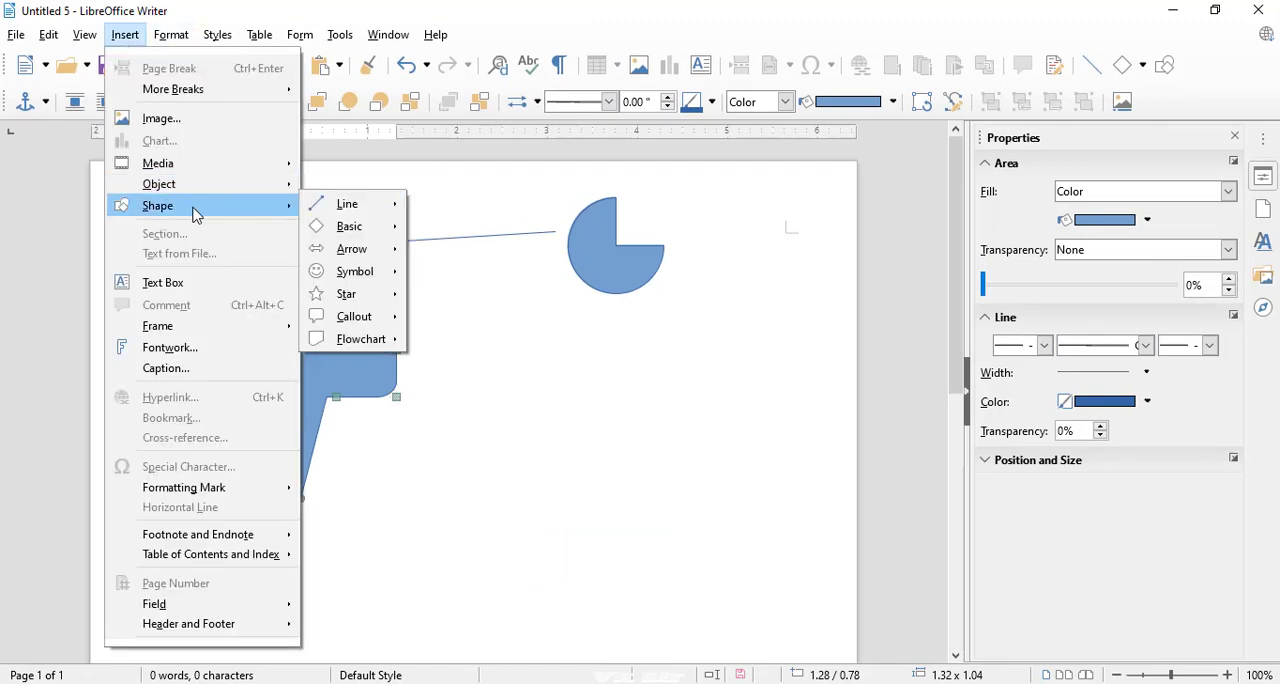
mouse_move(350, 270)
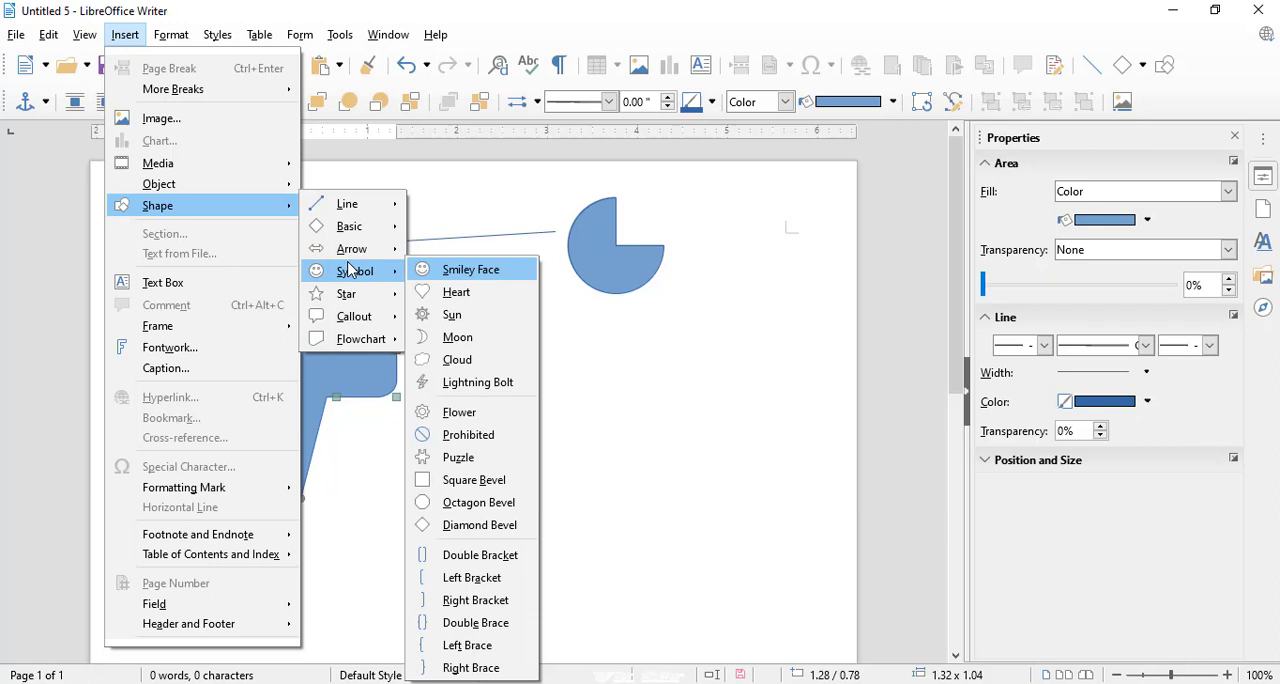
left_click(430, 292)
left_click_drag(487, 326, 742, 590)
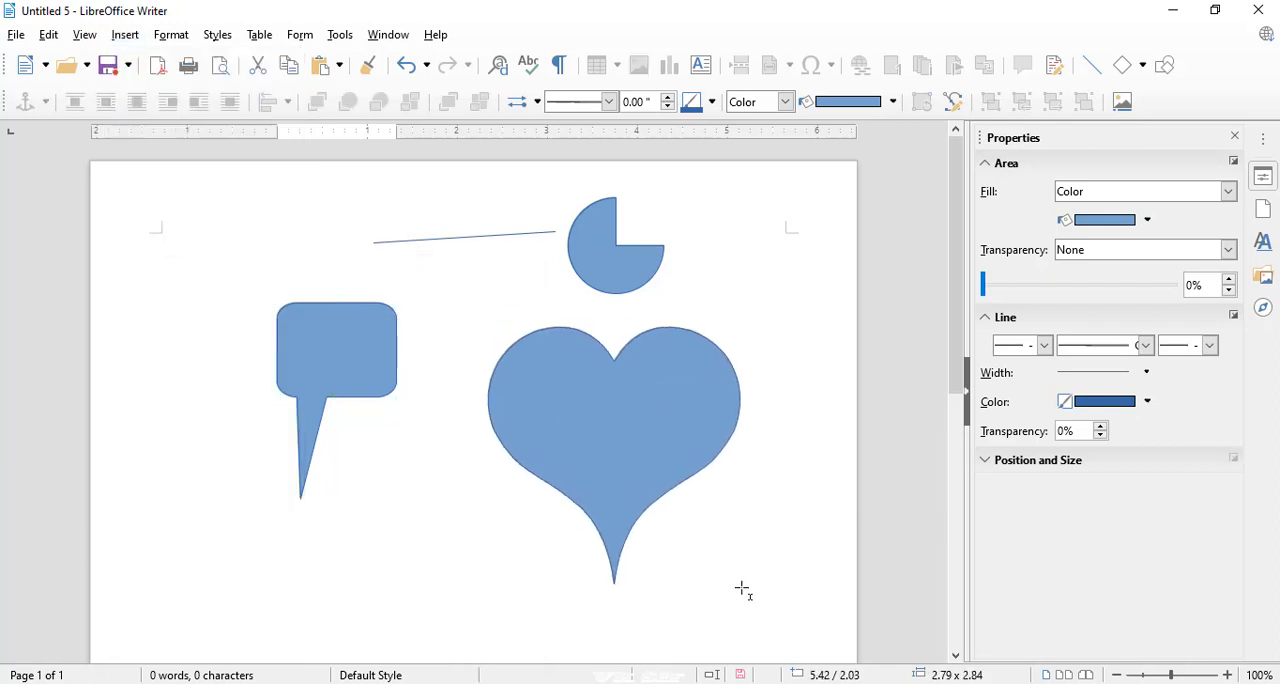
Draw an 8-Point Star about 1.01 × 0.93 in and move it beside the callout, at about -0.29 / 1.64 in.
left_click(125, 34)
mouse_move(168, 207)
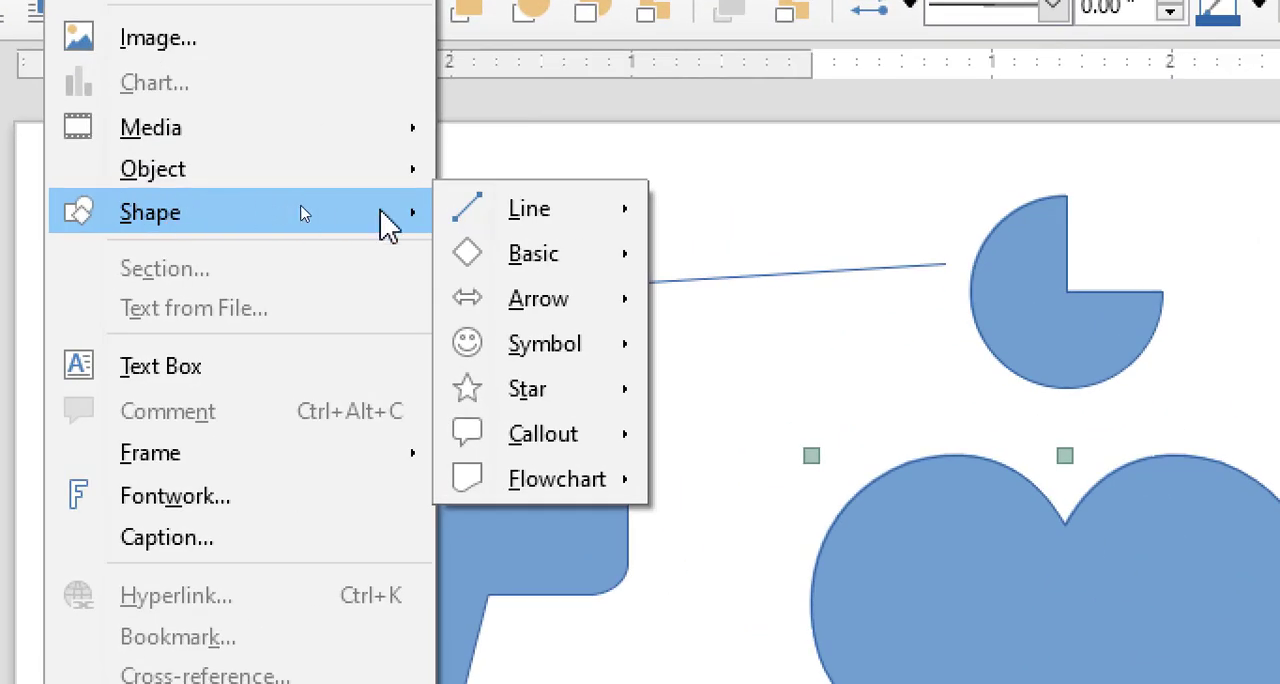
mouse_move(531, 380)
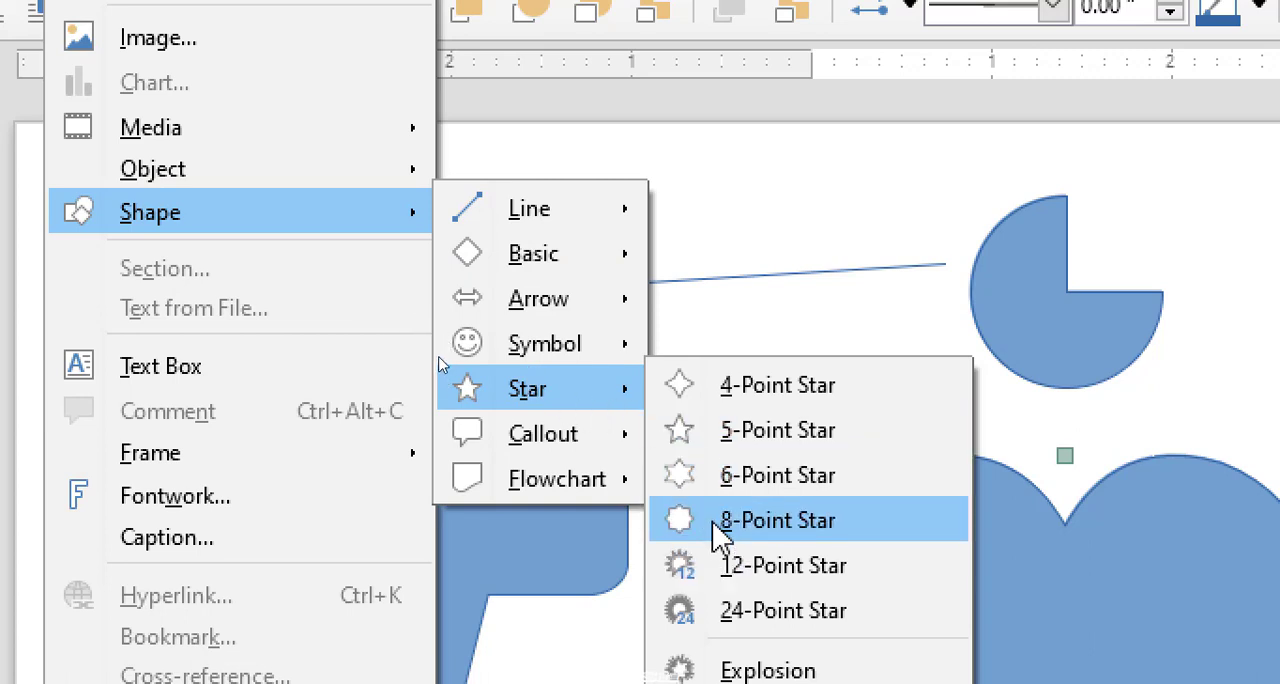
left_click(760, 520)
mouse_move(340, 165)
left_mouse_down()
mouse_move(437, 220)
mouse_move(519, 334)
left_mouse_up()
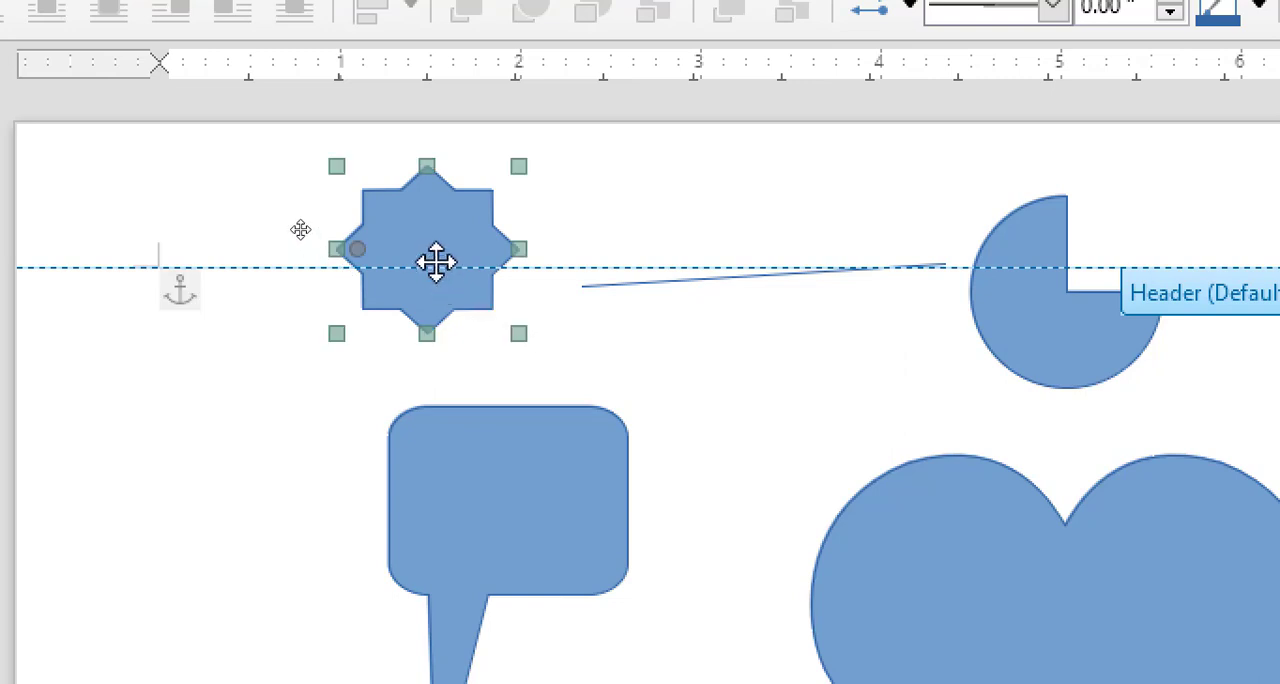
mouse_move(434, 263)
left_mouse_down()
mouse_move(340, 317)
mouse_move(257, 422)
left_mouse_up()
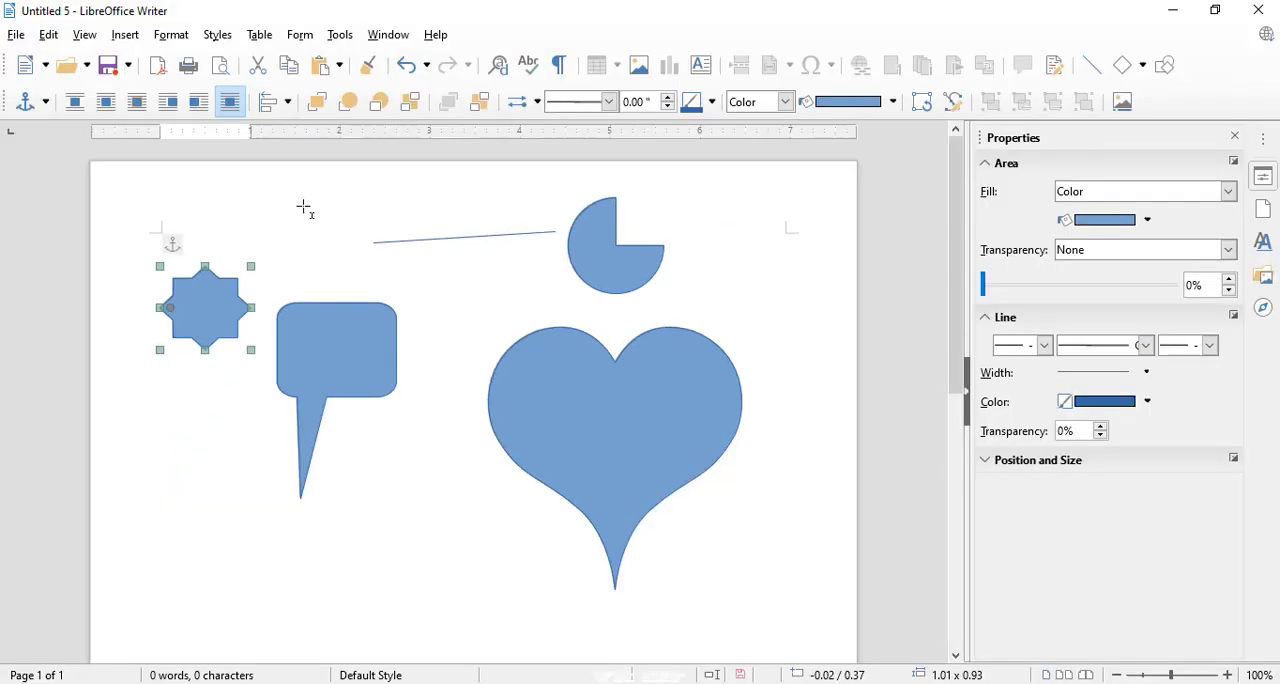
left_click_drag(222, 283, 198, 398)
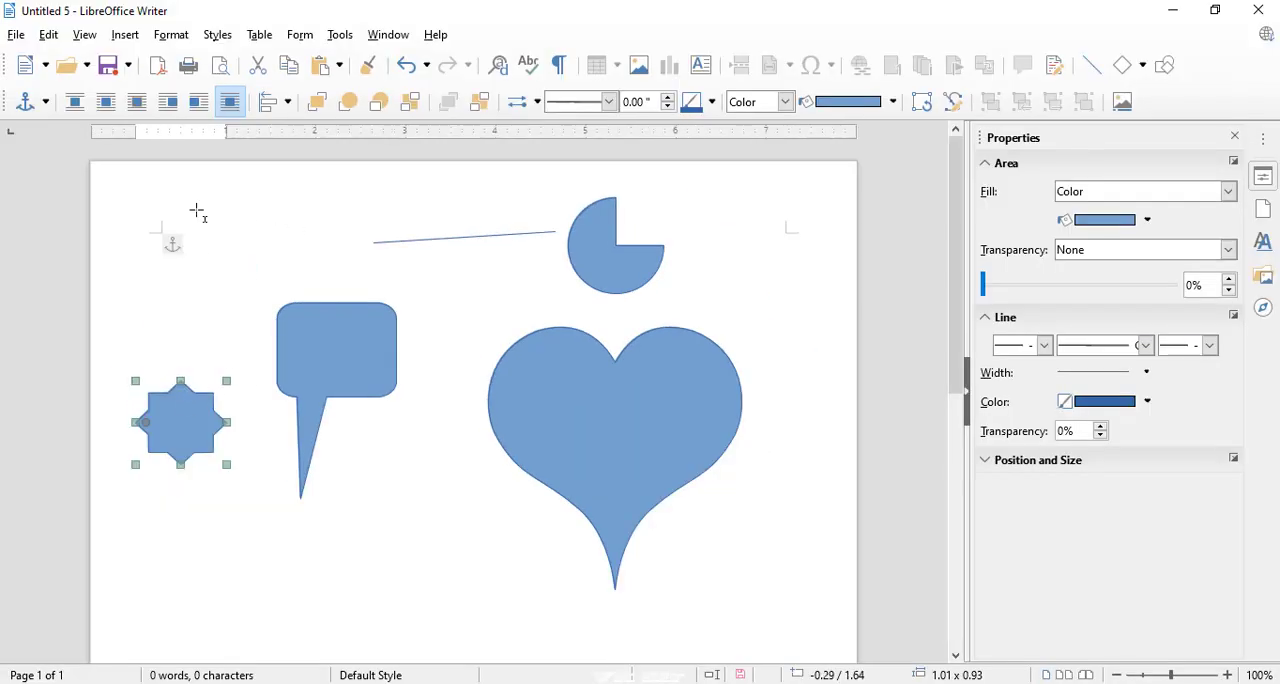
left_click(126, 35)
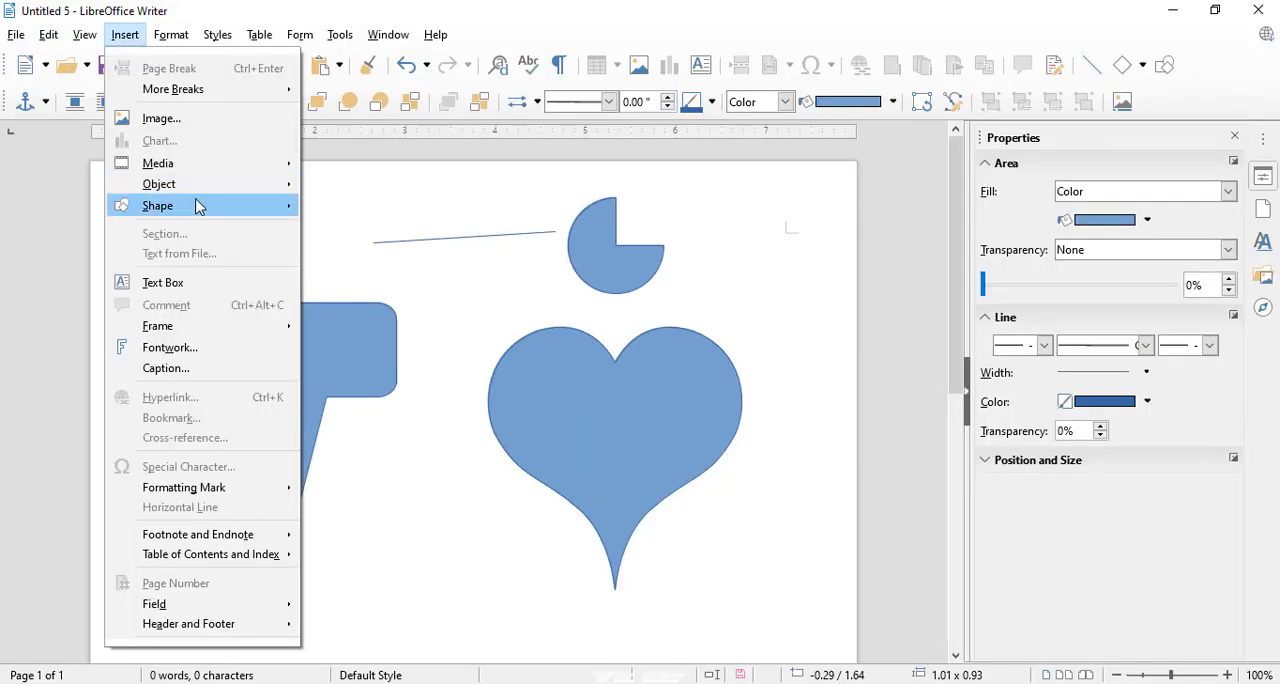
mouse_move(198, 206)
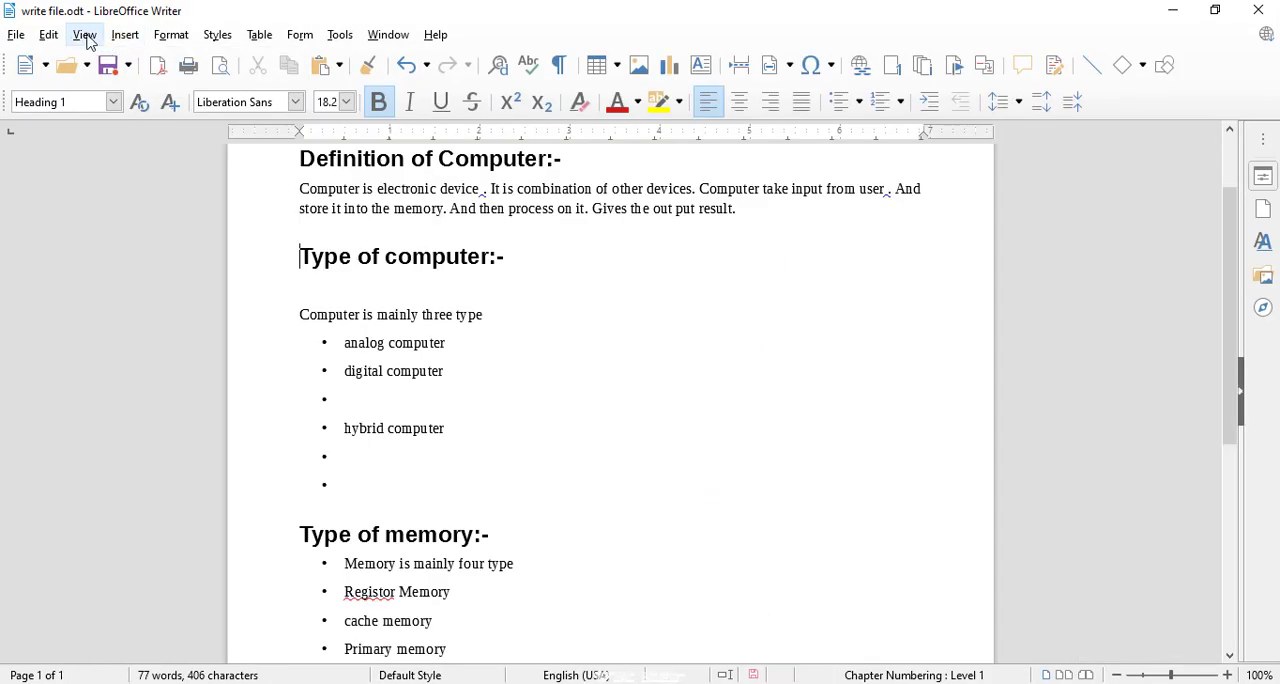
In write file.odt, examine the general and column options for a new section, and leave without inserting one.
left_click(84, 35)
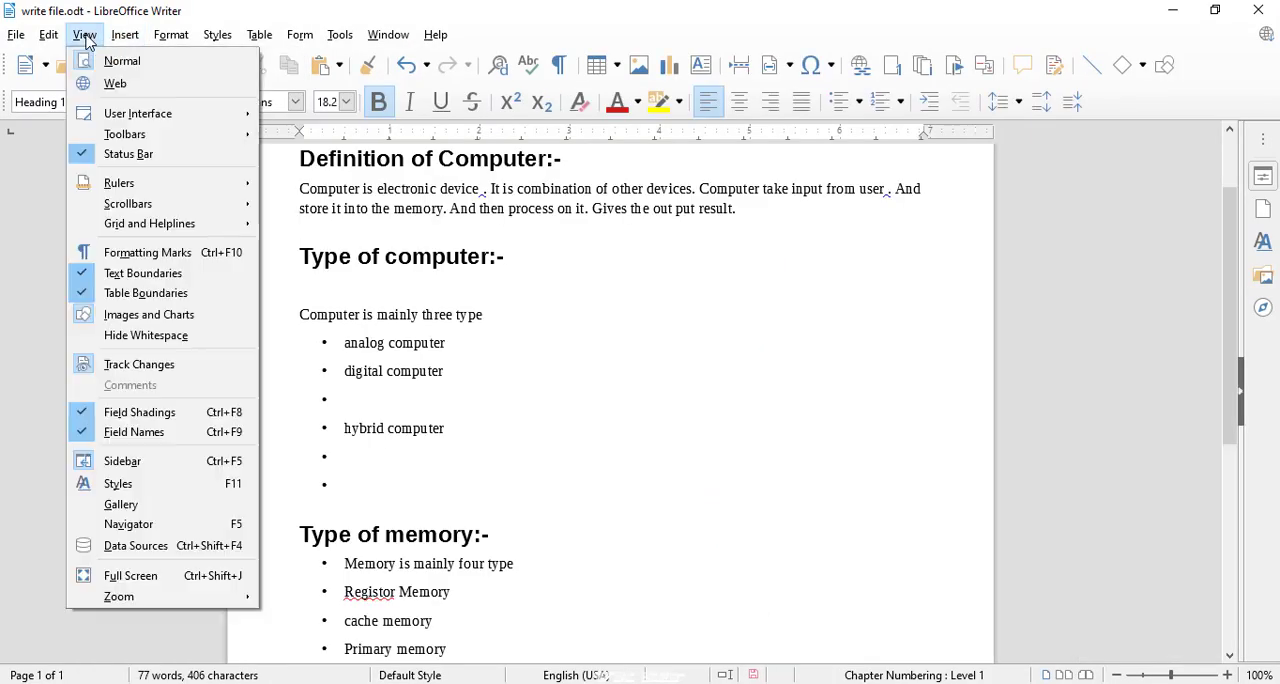
mouse_move(120, 38)
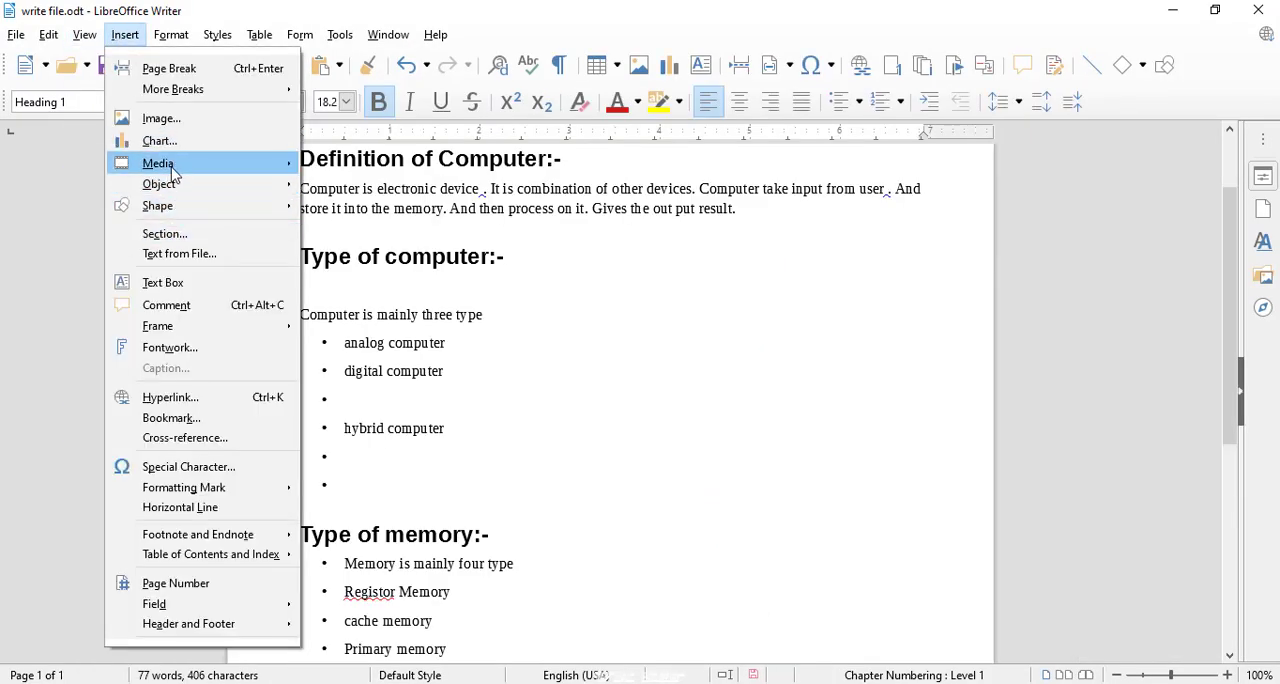
mouse_move(172, 170)
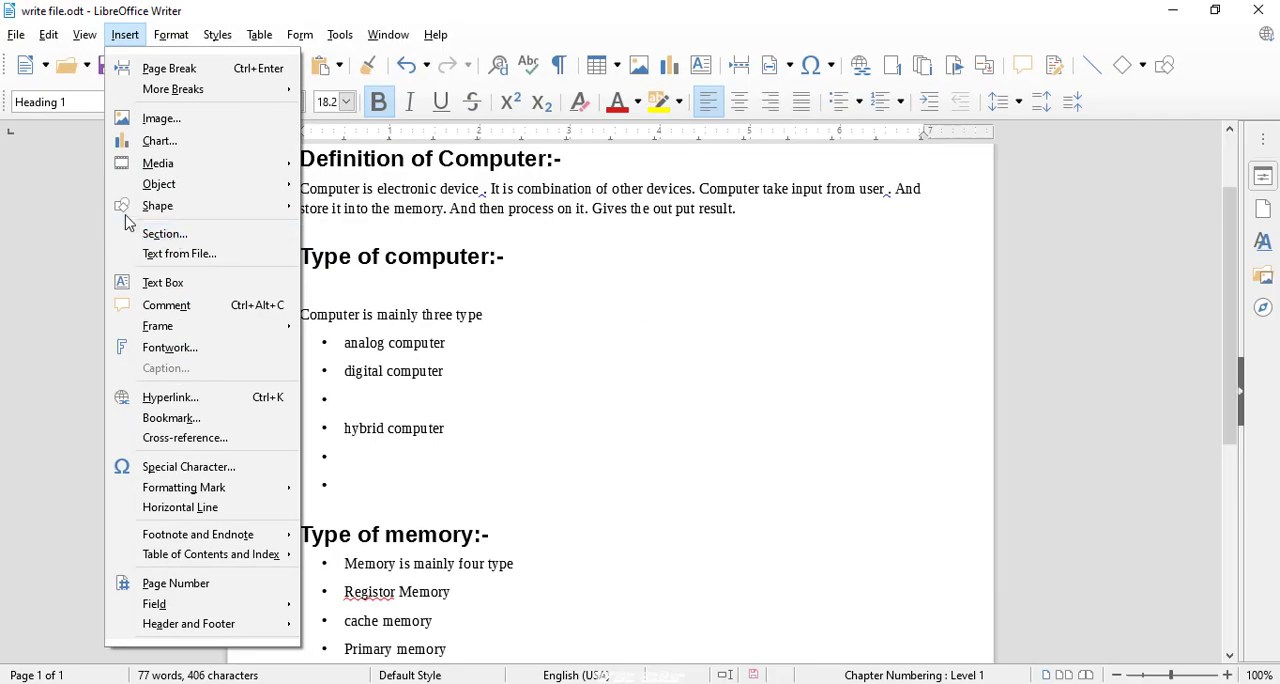
left_click(150, 233)
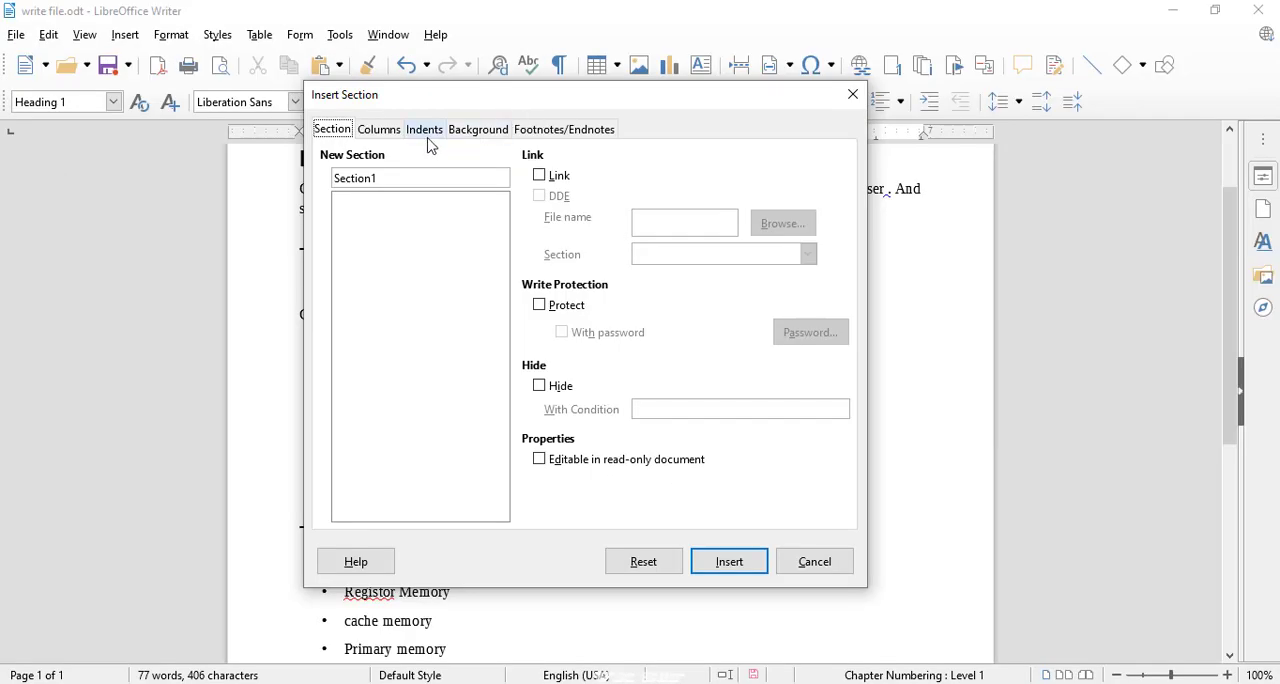
left_click(379, 129)
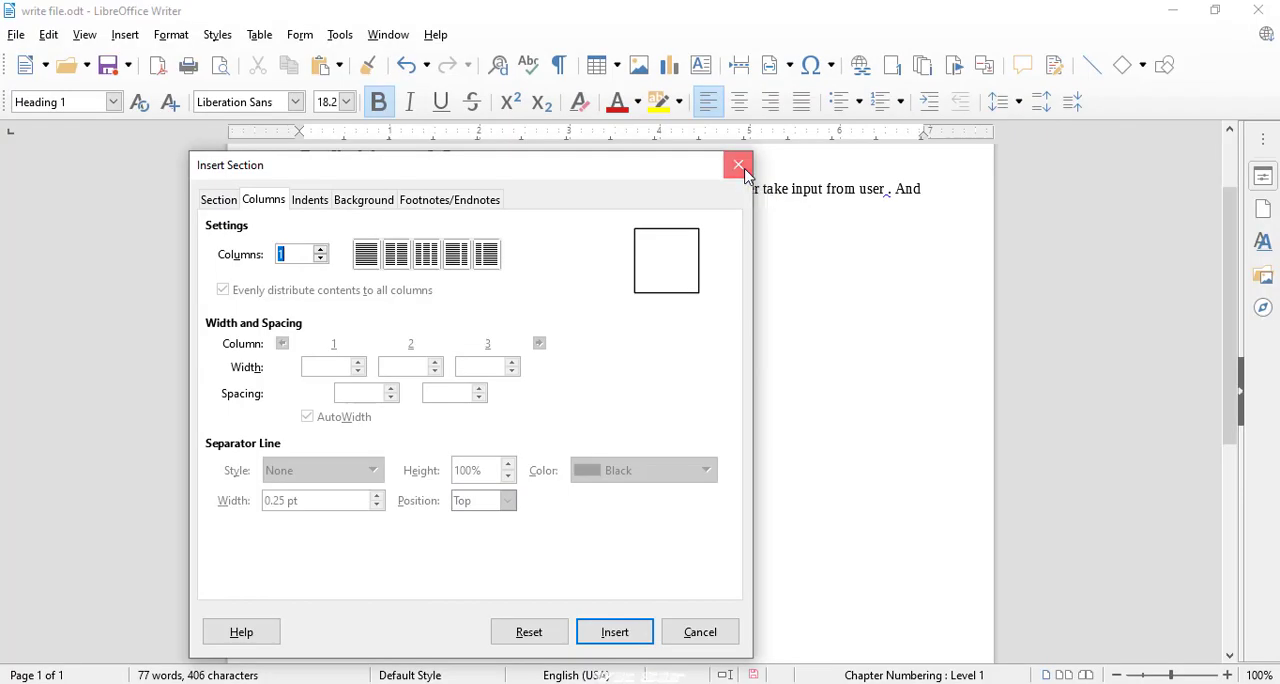
left_click(1063, 166)
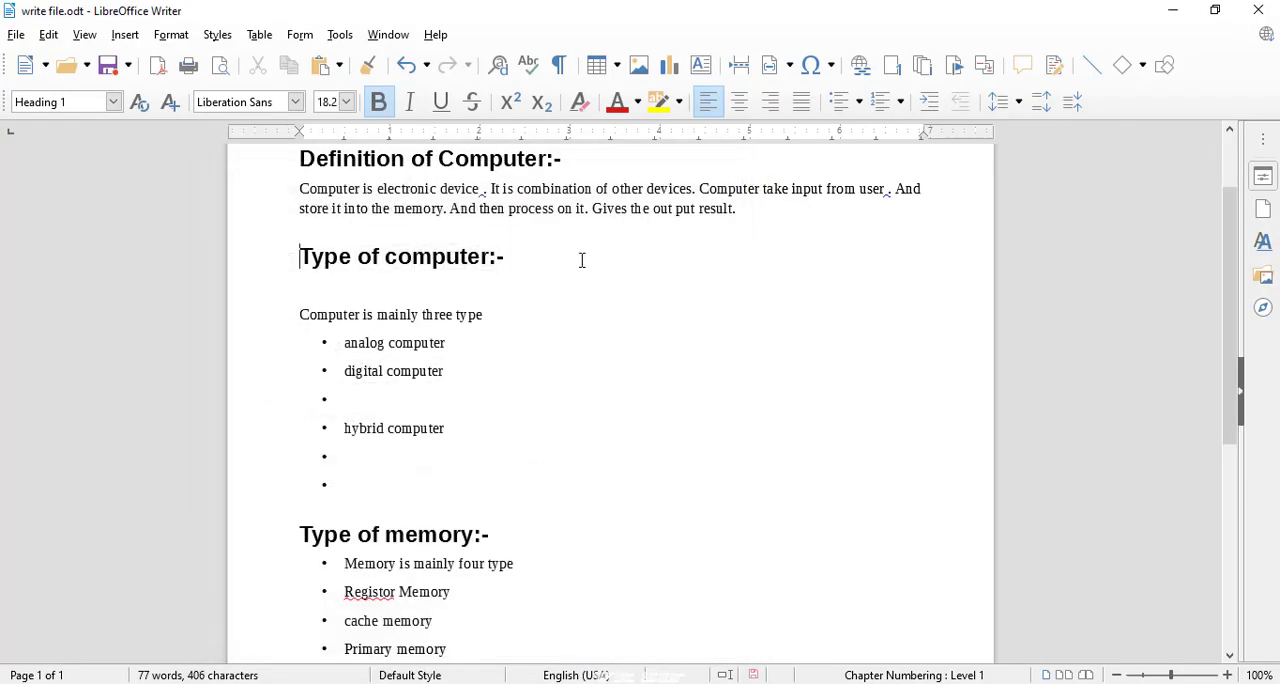
Select the "Definition of Computer:-" heading with its paragraph and start inserting a section named "one" around them.
left_click(512, 268)
left_click_drag(740, 209, 271, 148)
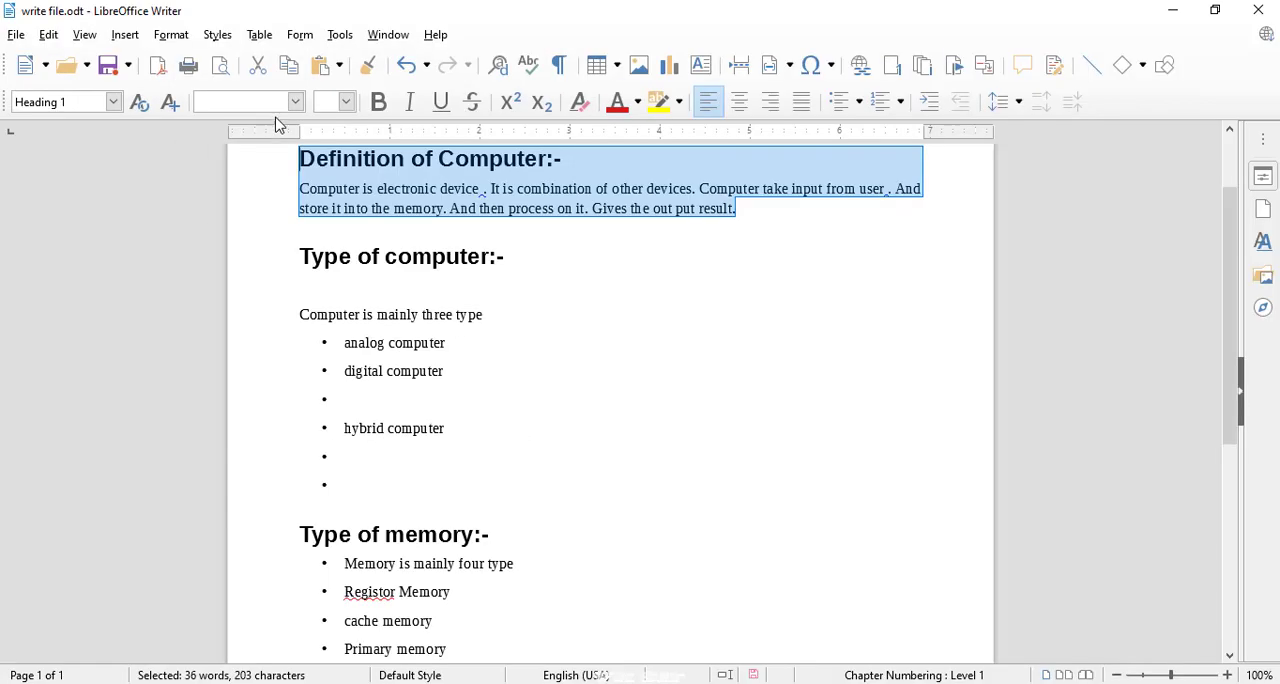
left_click(133, 40)
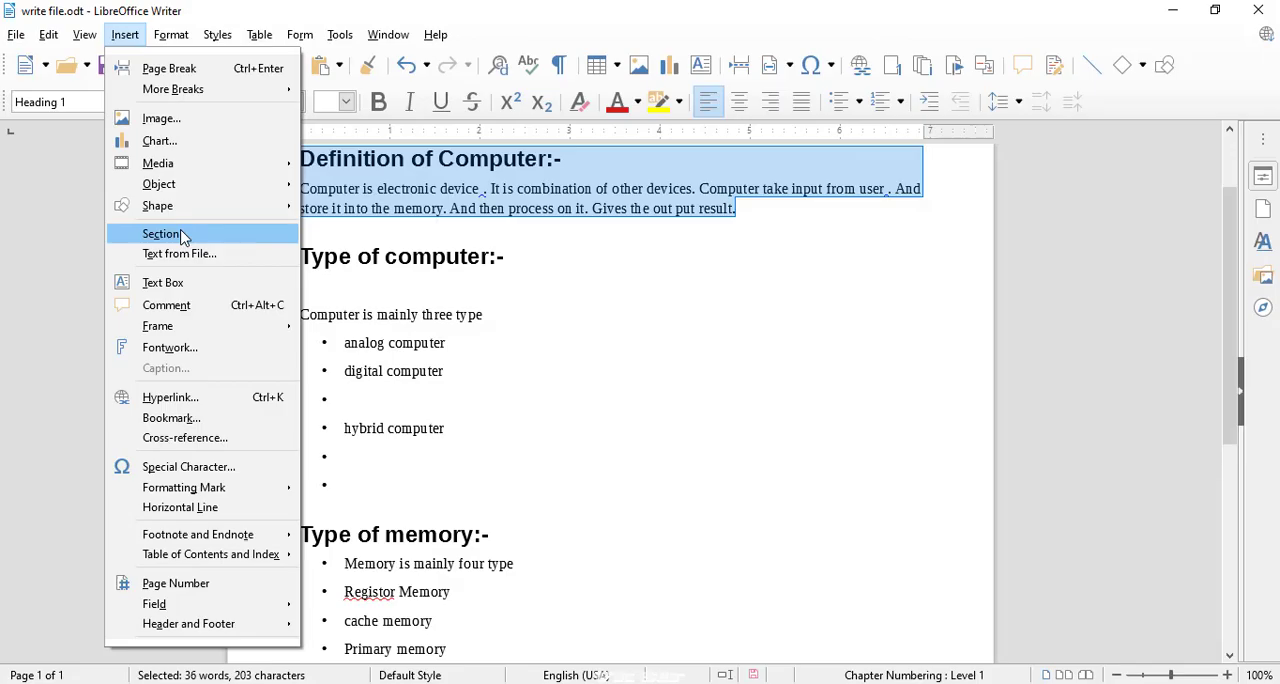
left_click(180, 234)
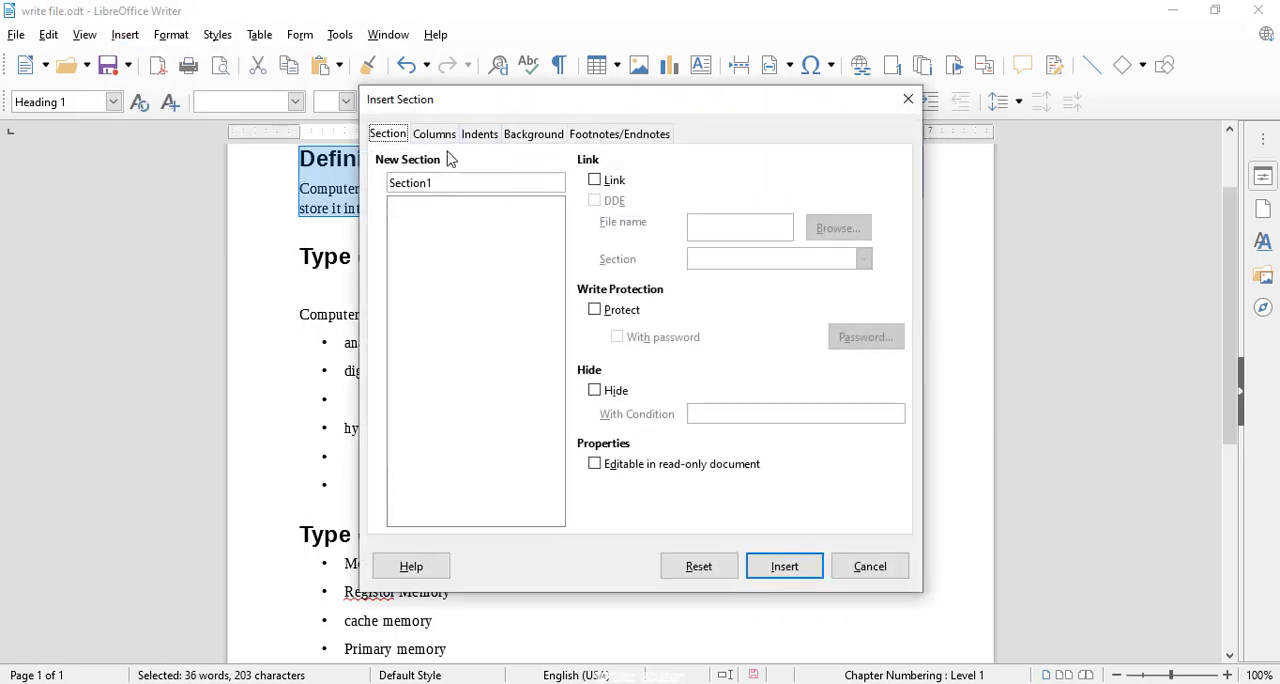
double_click(423, 185)
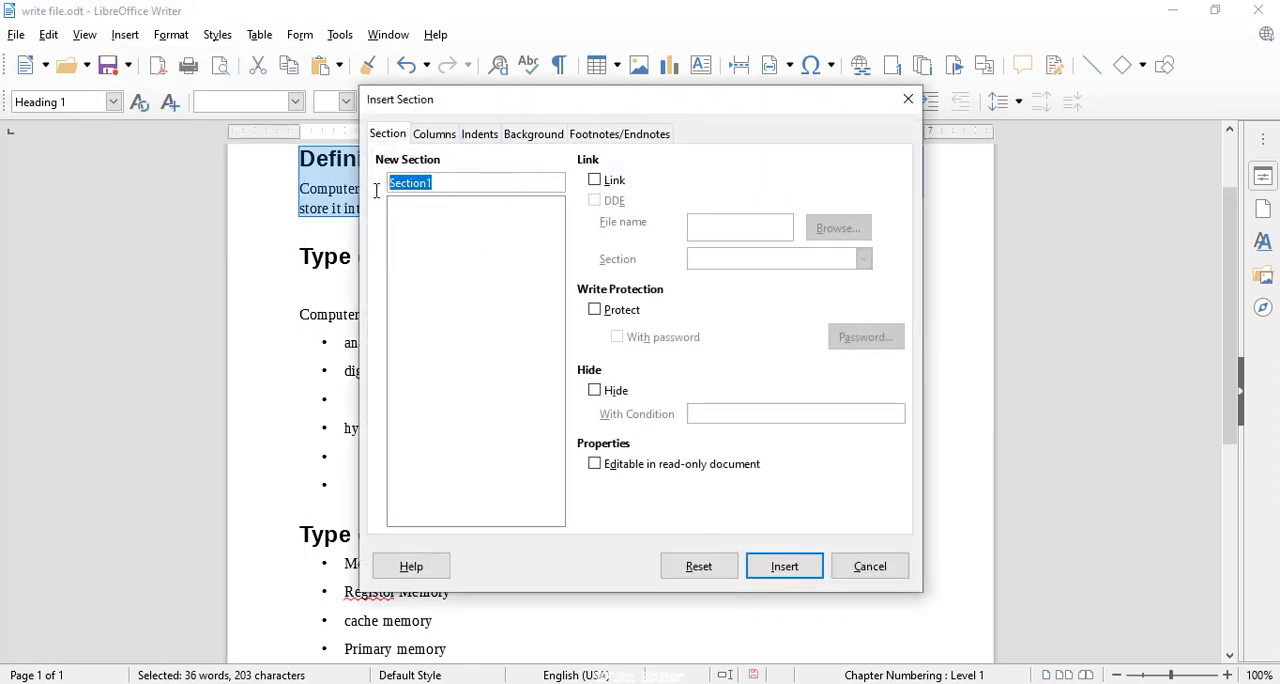
type("one")
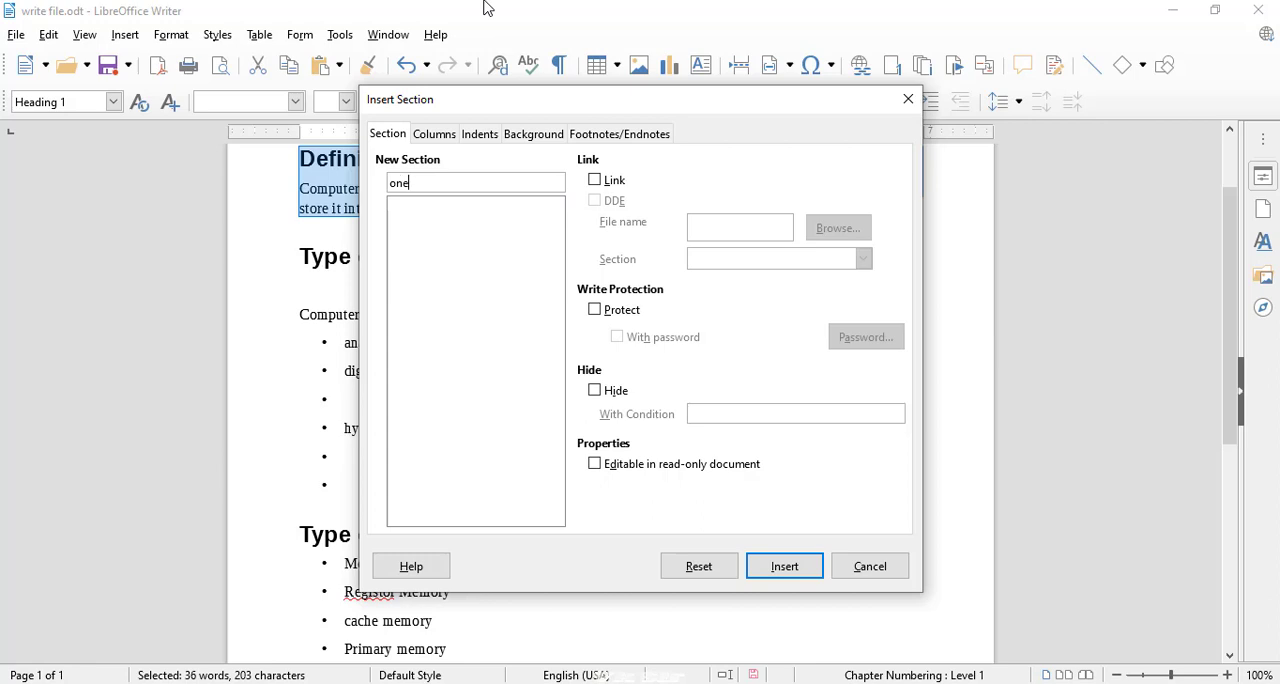
Give the new section 2 columns and a yellow (ffff00) background color, and insert it.
left_click(449, 133)
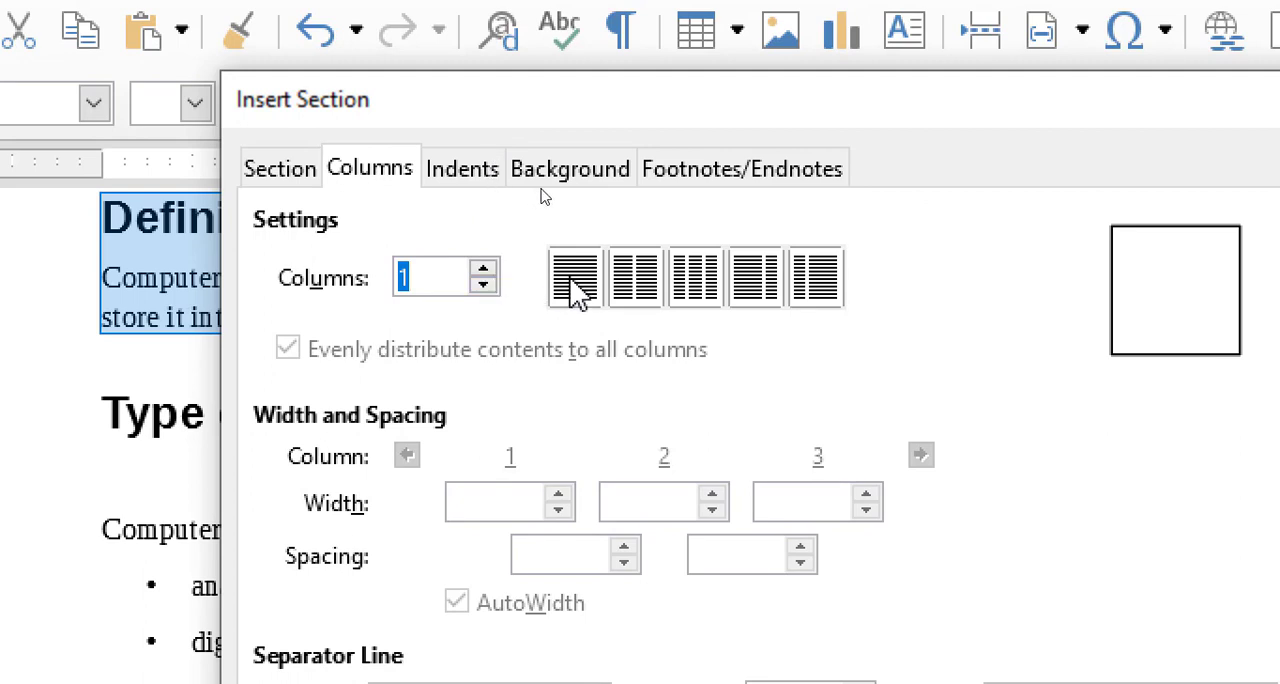
left_click(640, 283)
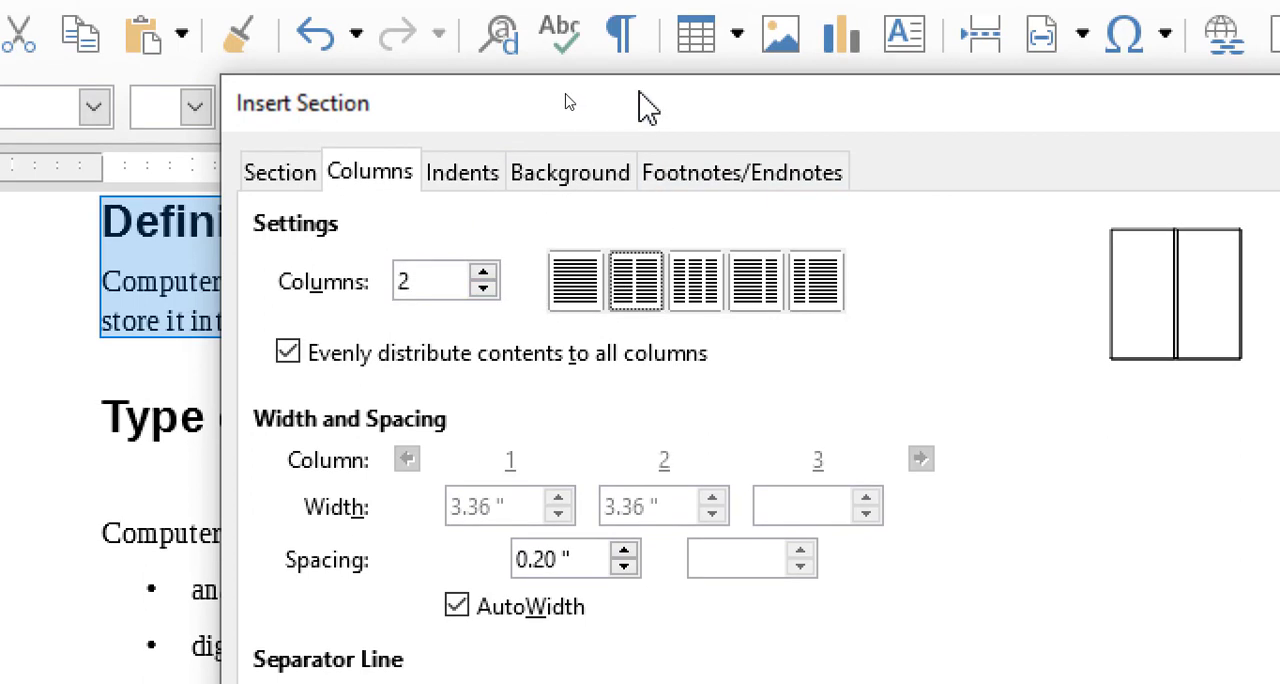
left_click(575, 172)
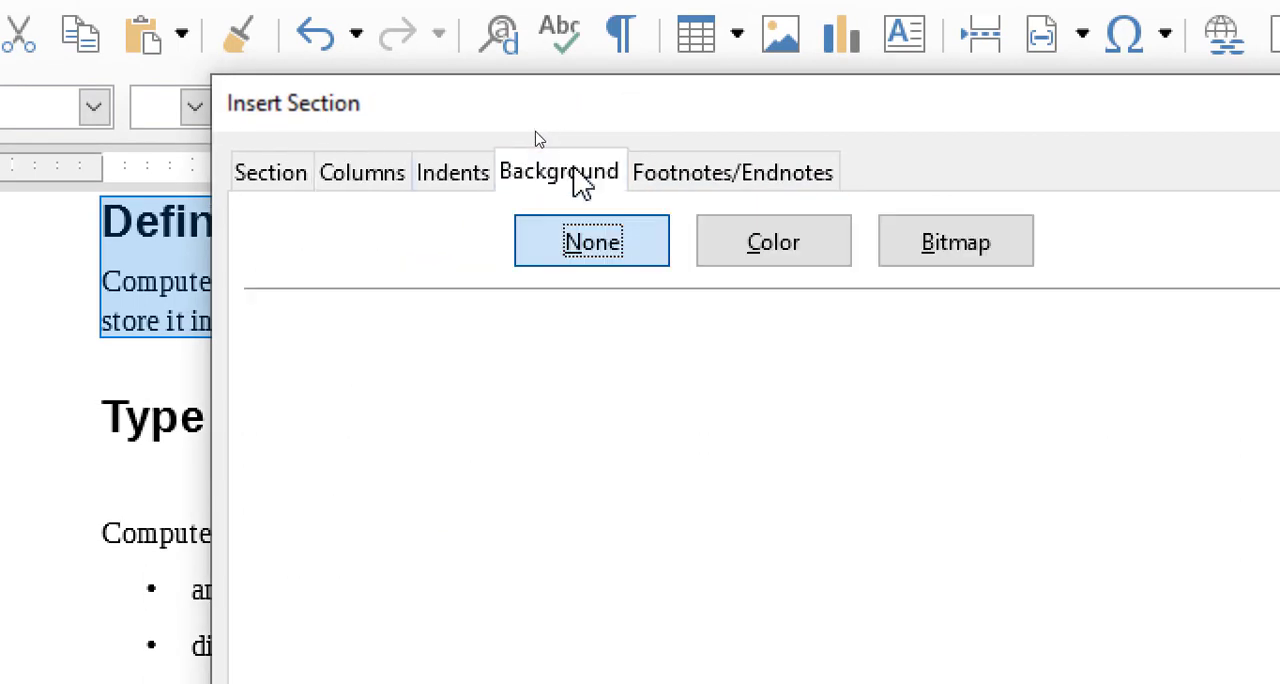
left_click(801, 240)
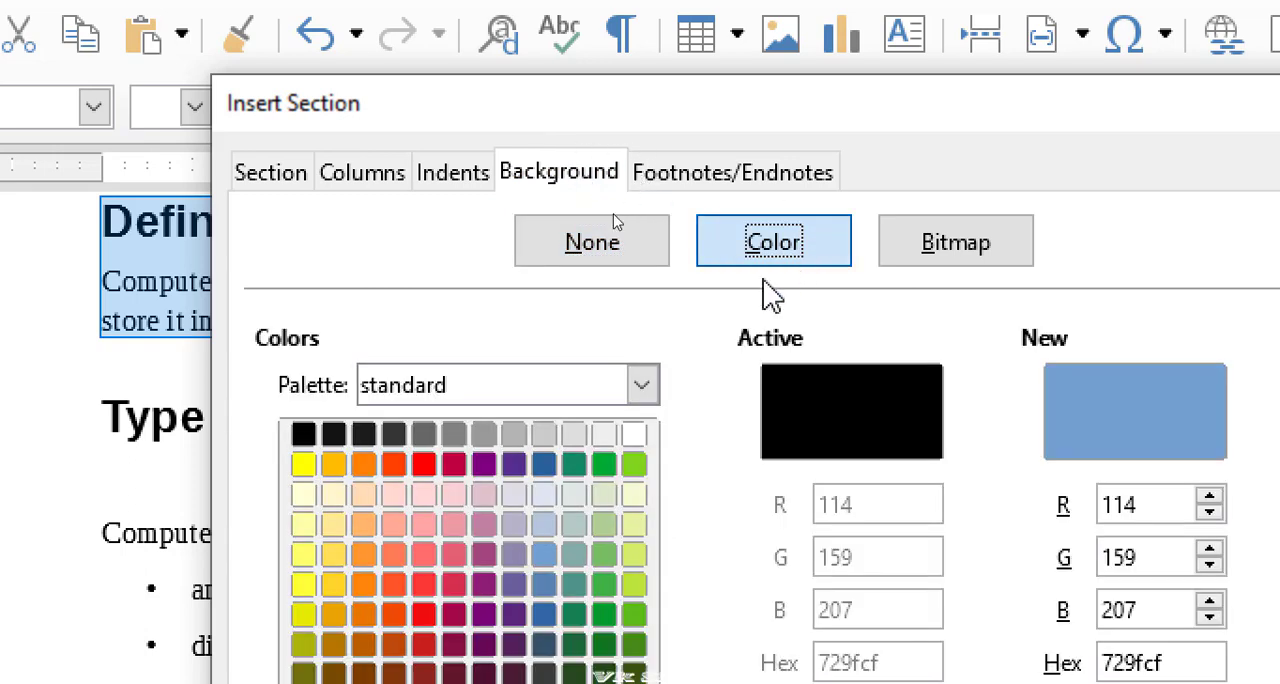
left_click(306, 468)
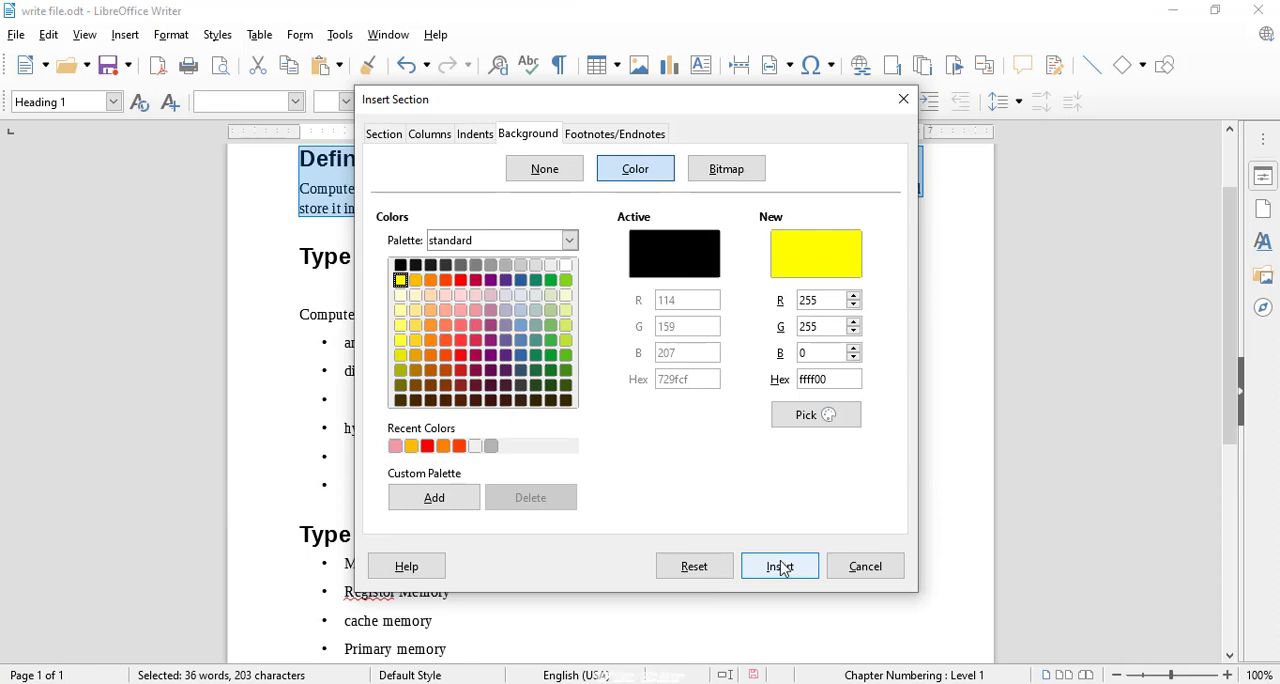
left_click(780, 566)
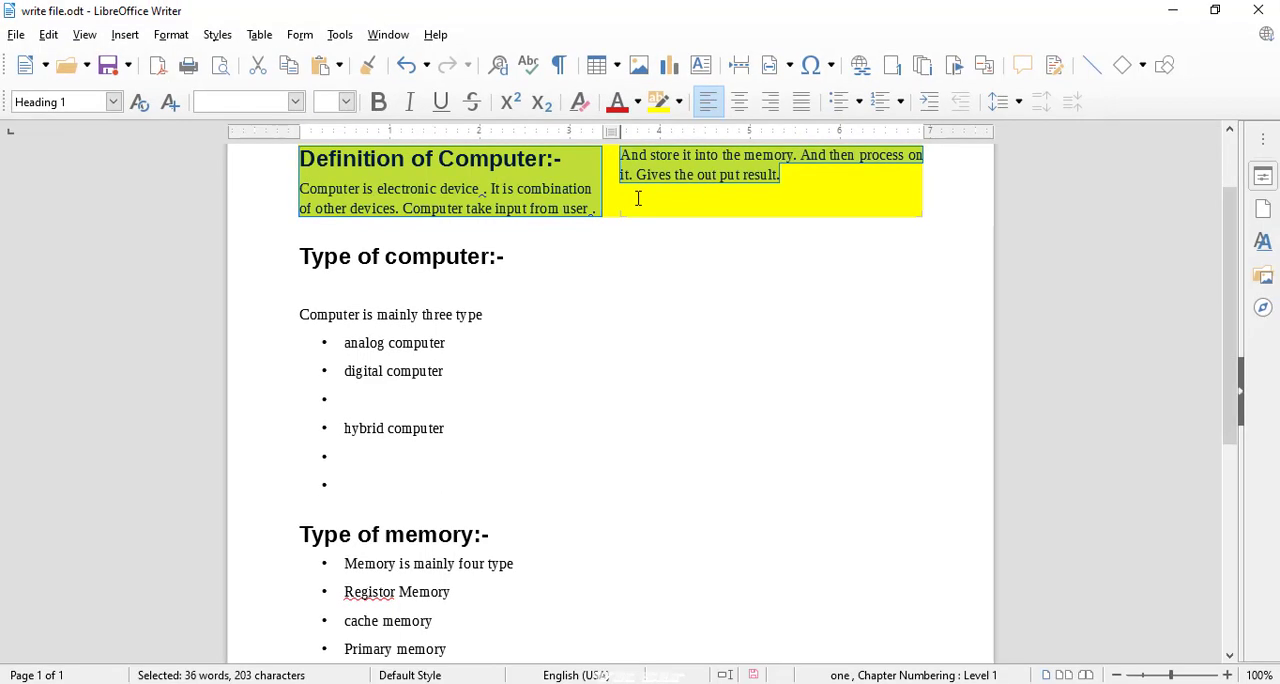
Select the section's first-column text and move it to the end of the "Type of computer:-" heading.
left_click(638, 198)
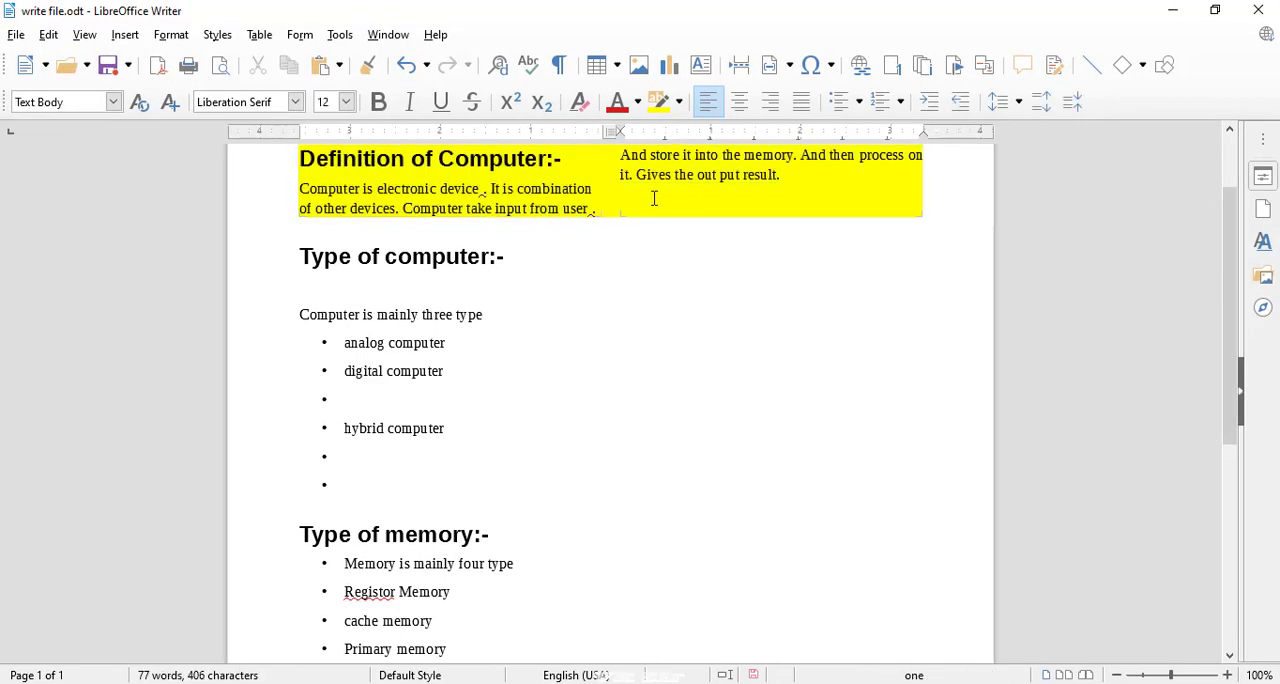
key("ctrl+a")
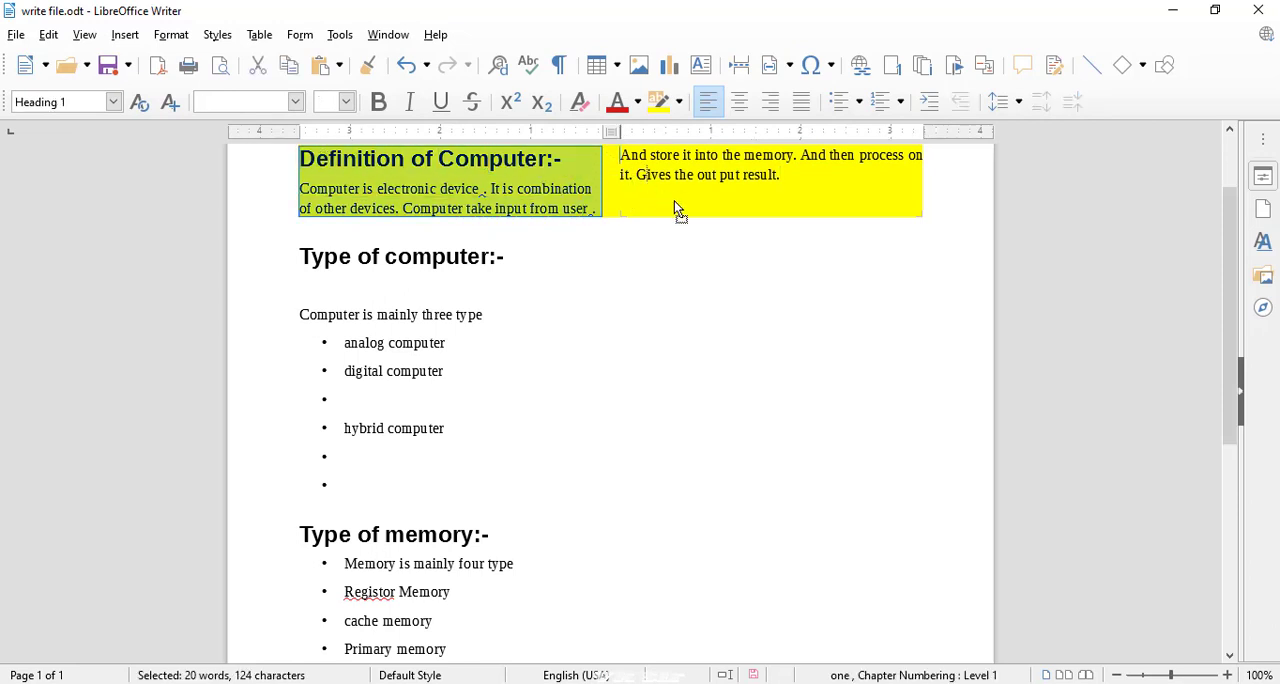
left_click_drag(674, 201, 680, 209)
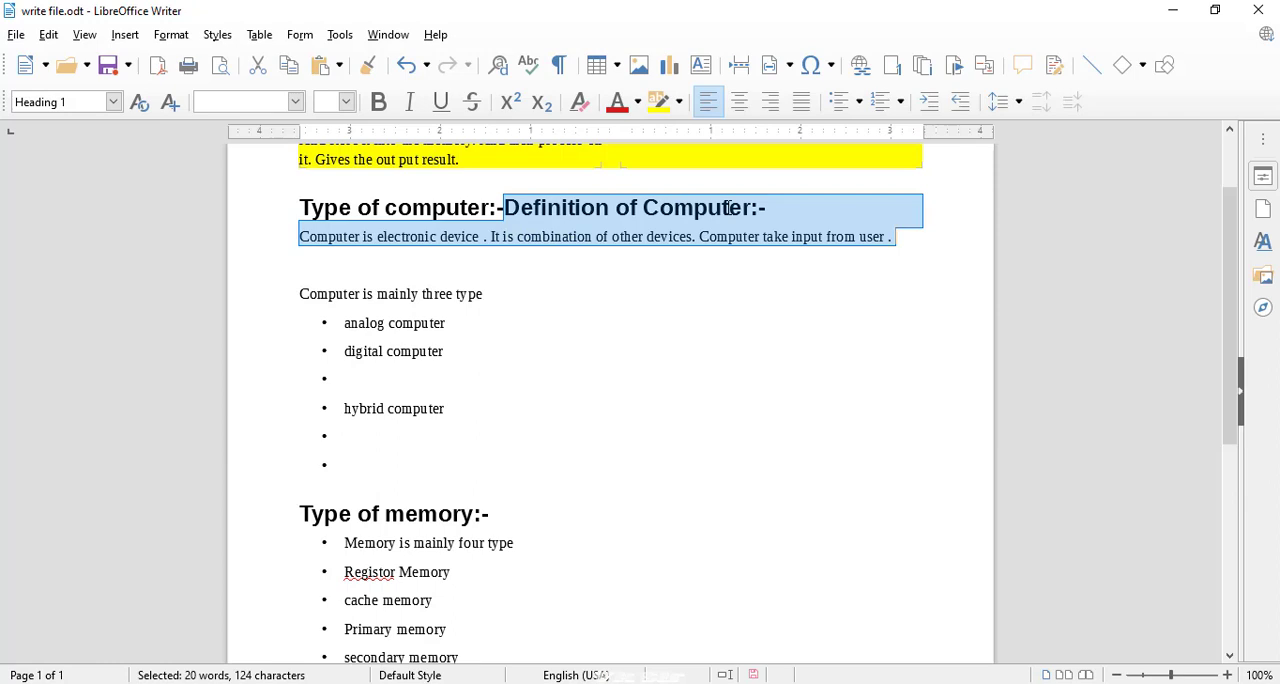
Undo the last text move to restore the first-column text of the yellow section.
left_click_drag(1232, 264, 1235, 120)
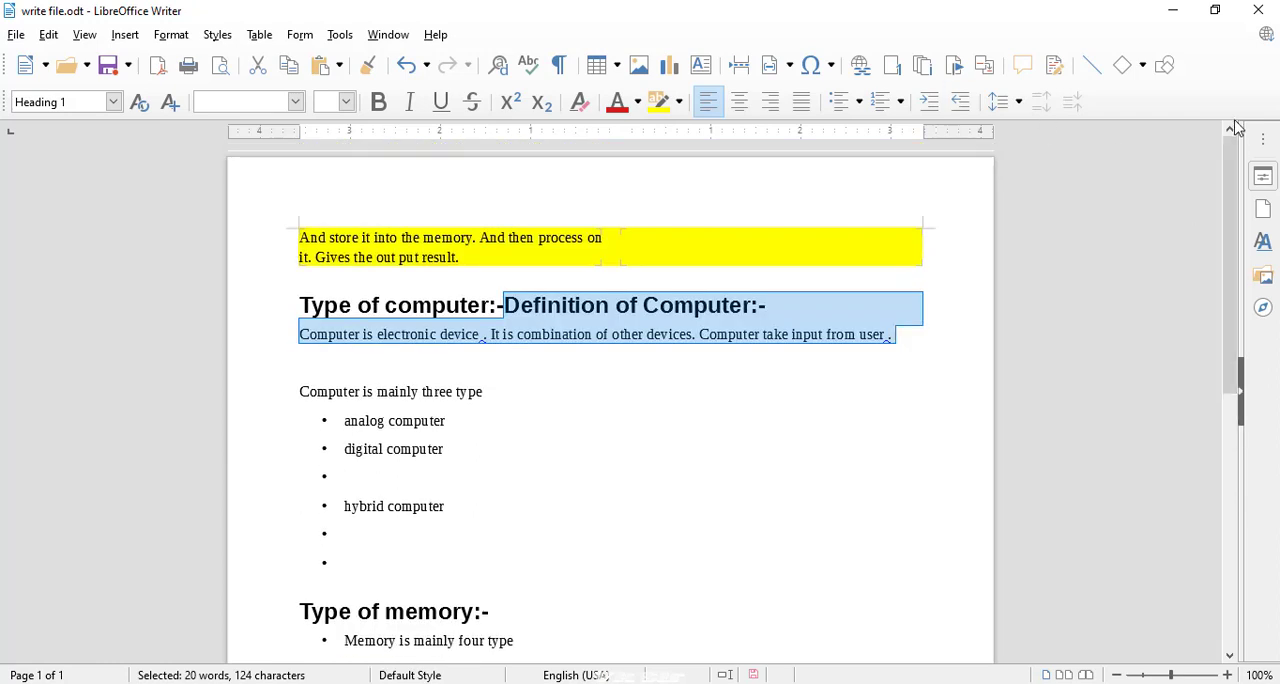
key("ctrl+z")
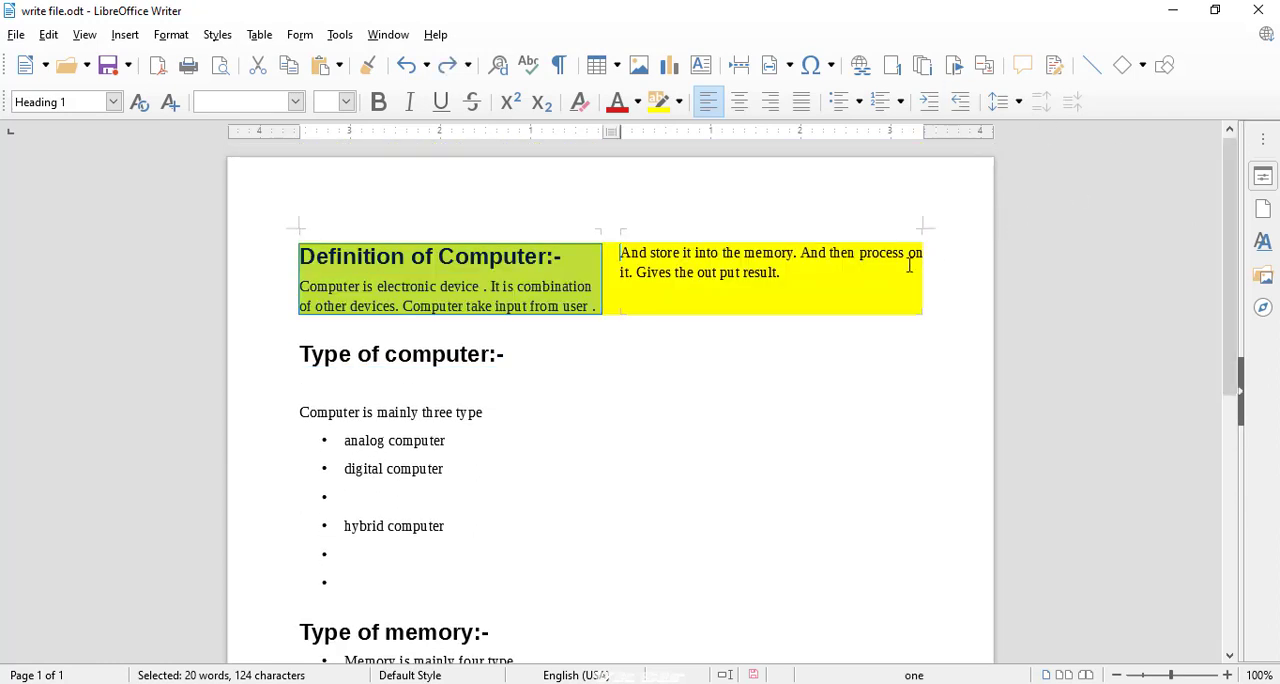
left_click(910, 266)
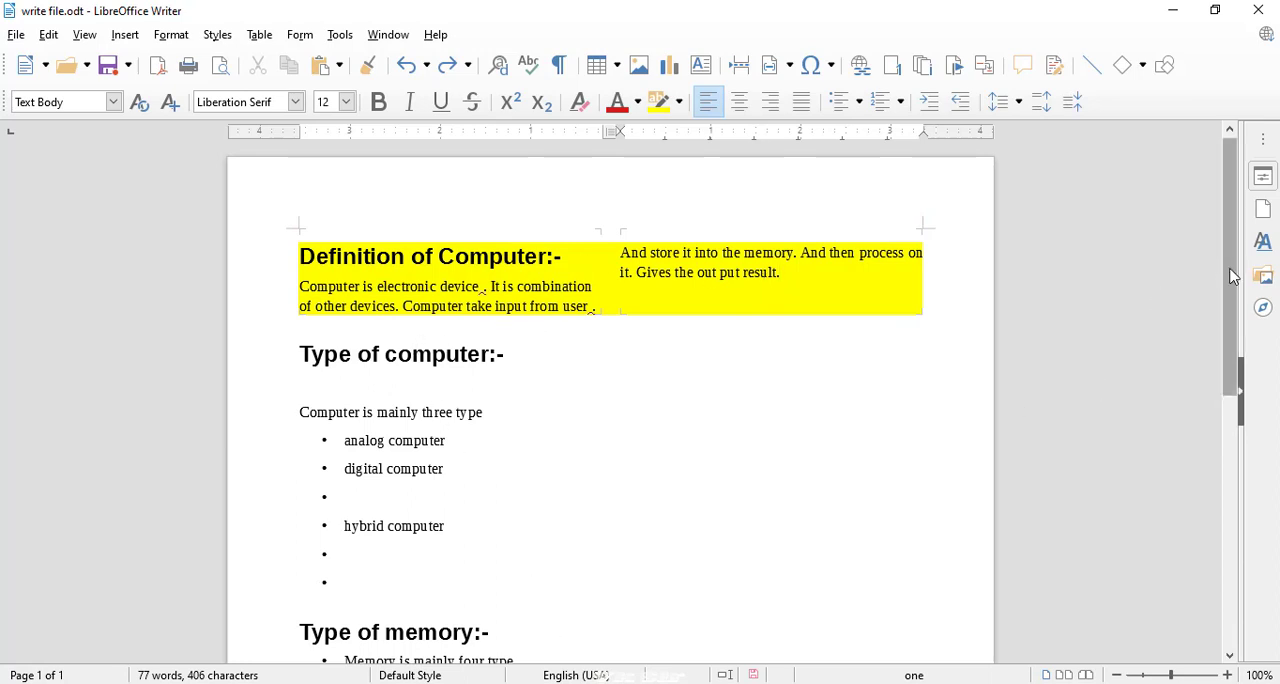
Select the "Type of computer:-" heading with its text and bullet list, and start inserting a section named "two" around them.
left_click_drag(1233, 284, 1235, 314)
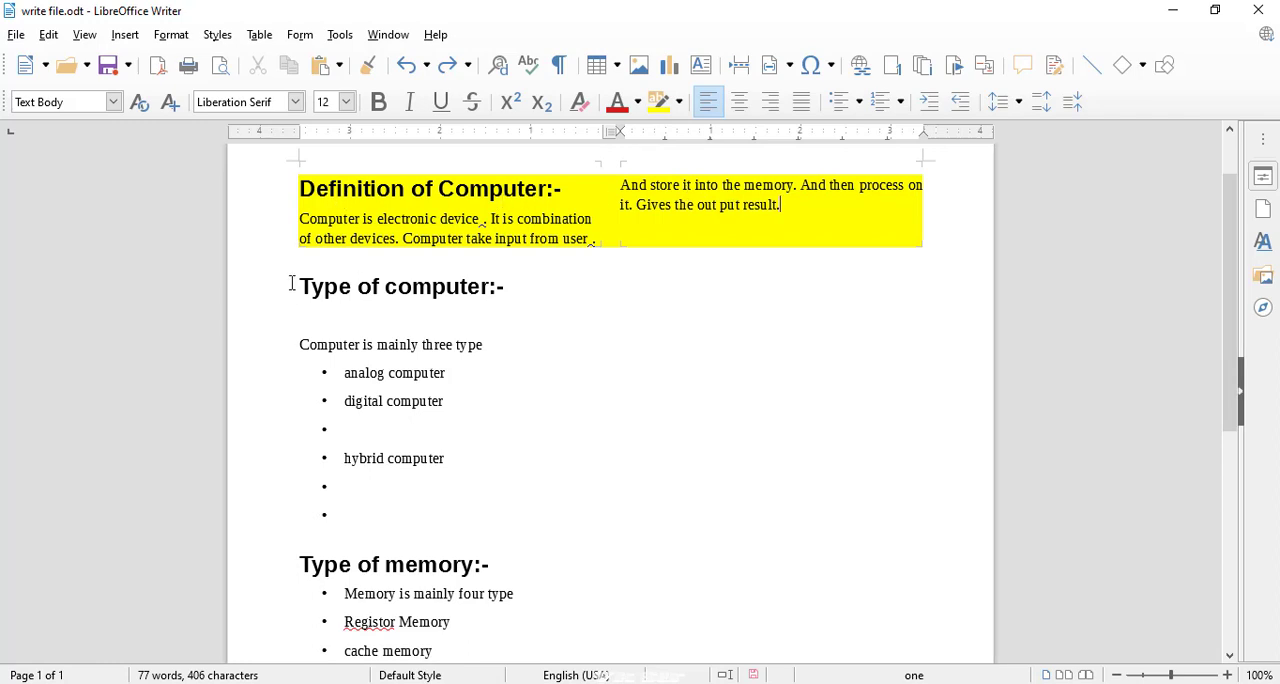
left_click_drag(292, 283, 483, 509)
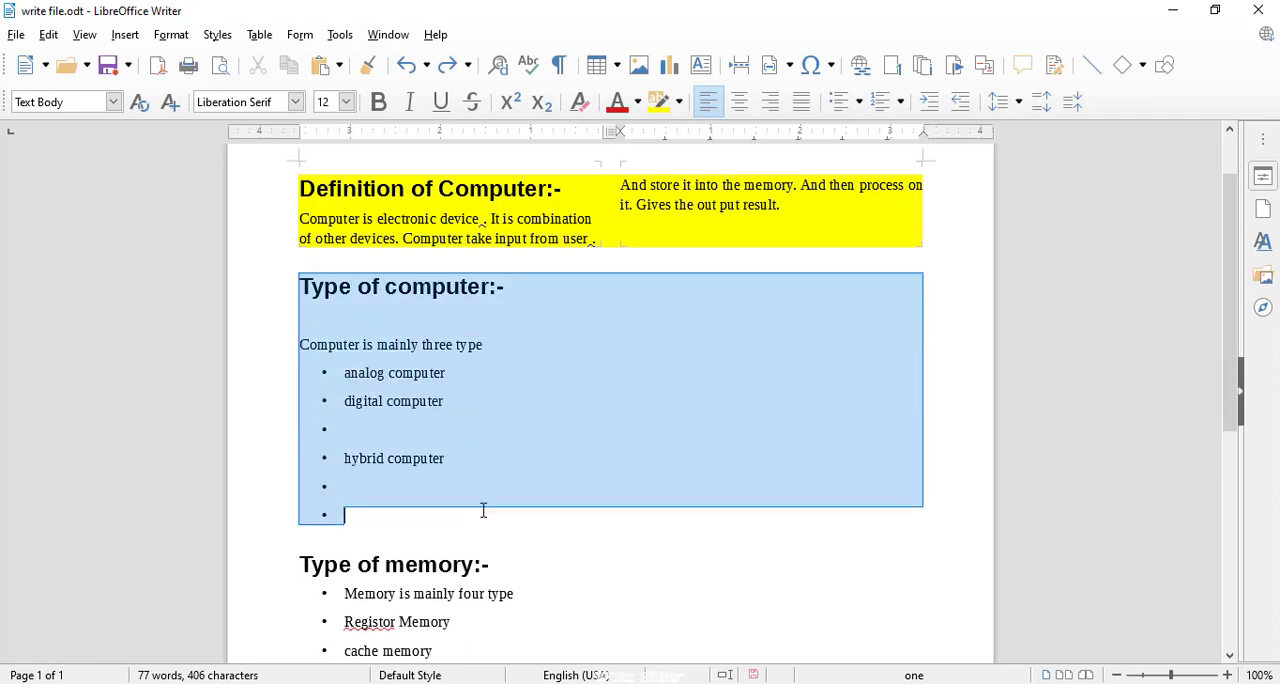
left_click(171, 38)
mouse_move(127, 38)
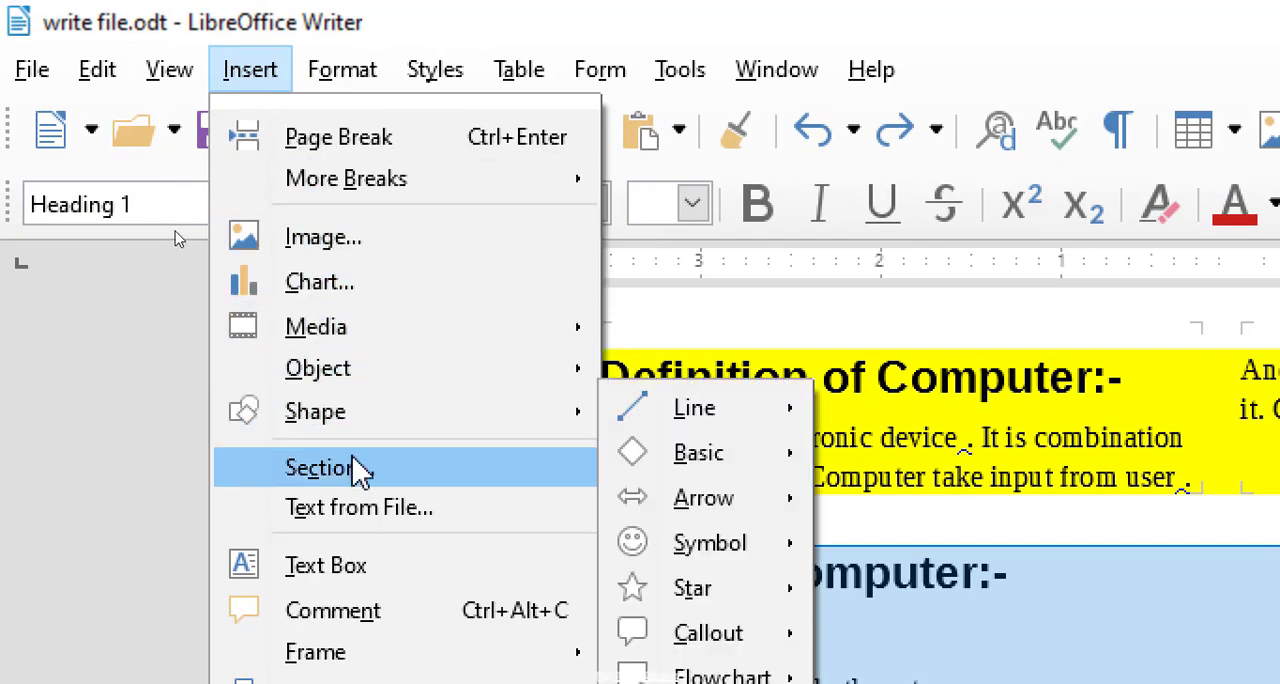
left_click(355, 480)
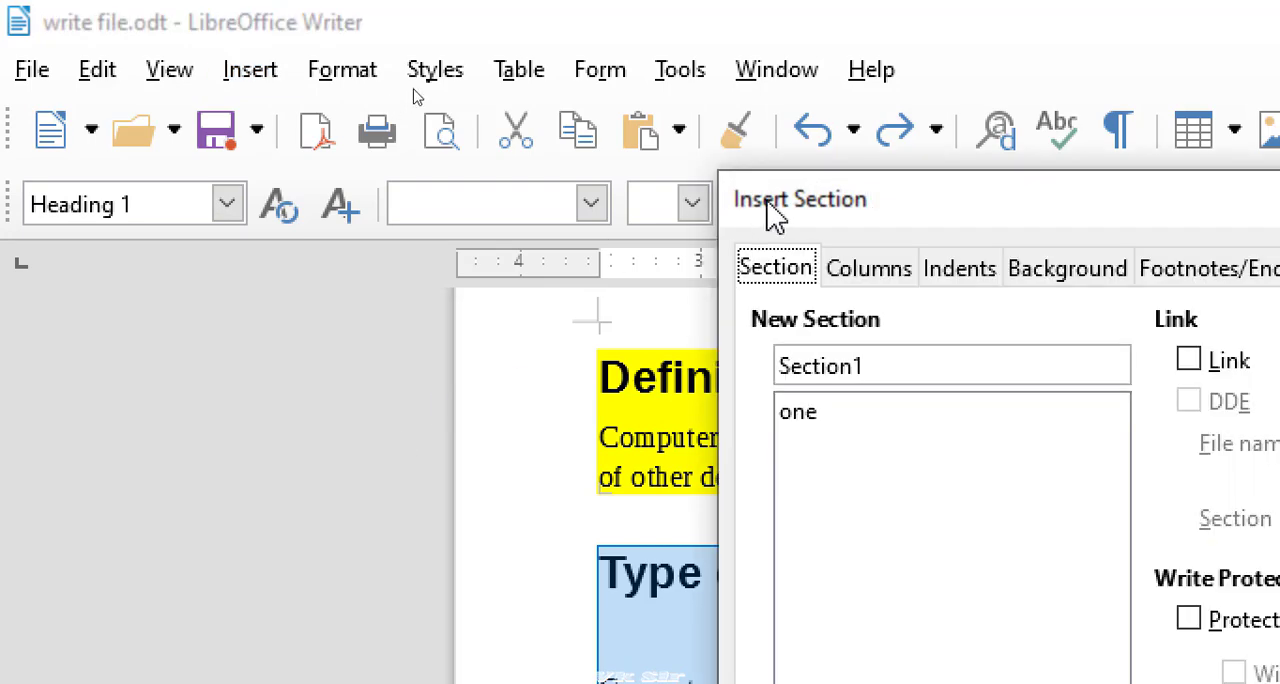
left_click_drag(871, 211, 488, 146)
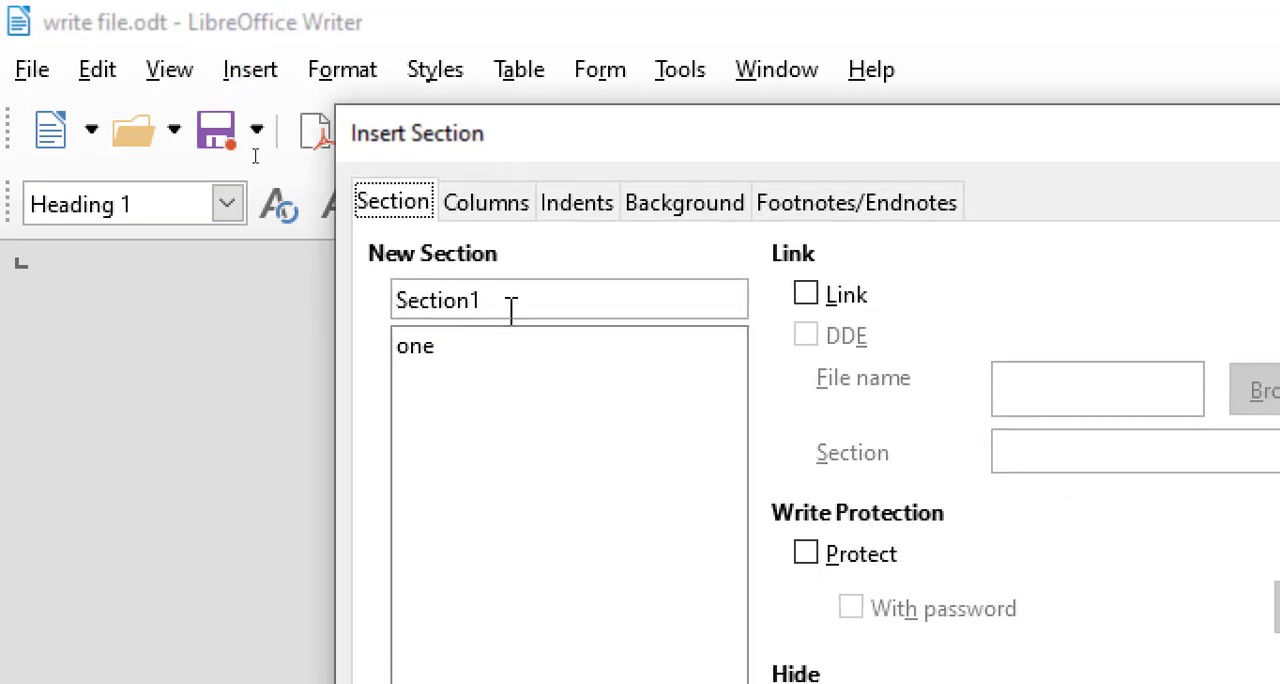
left_click_drag(510, 310, 374, 297)
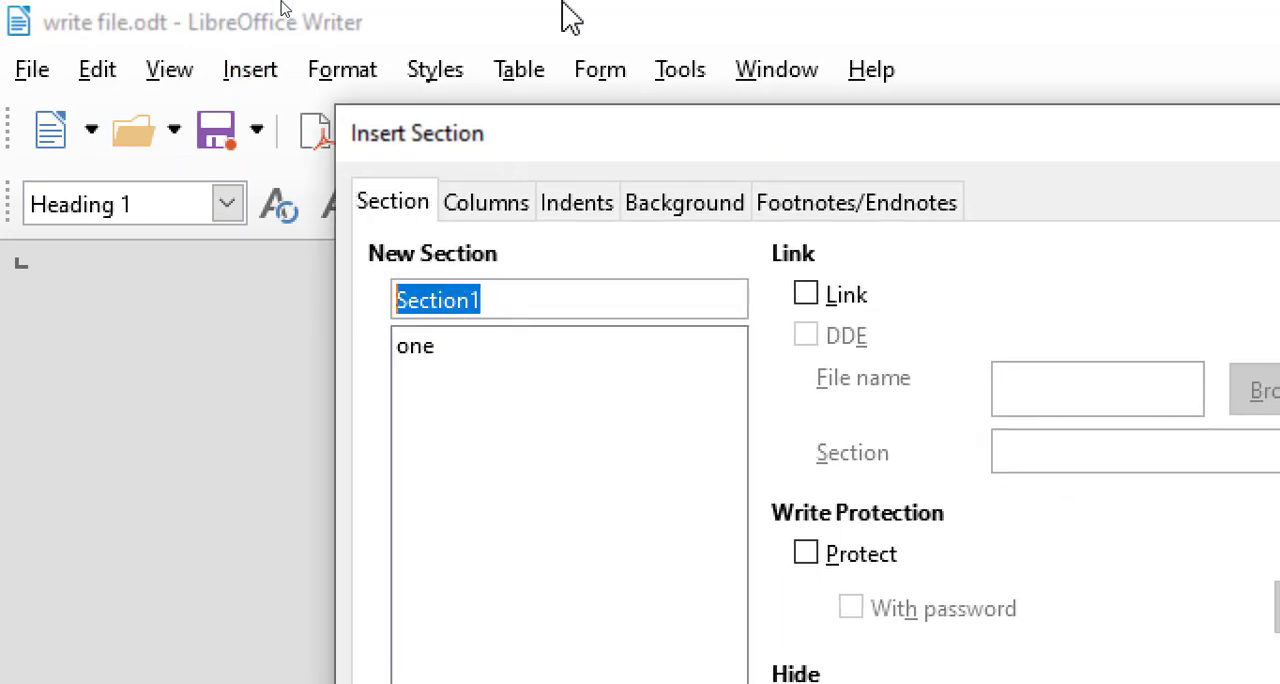
type("two")
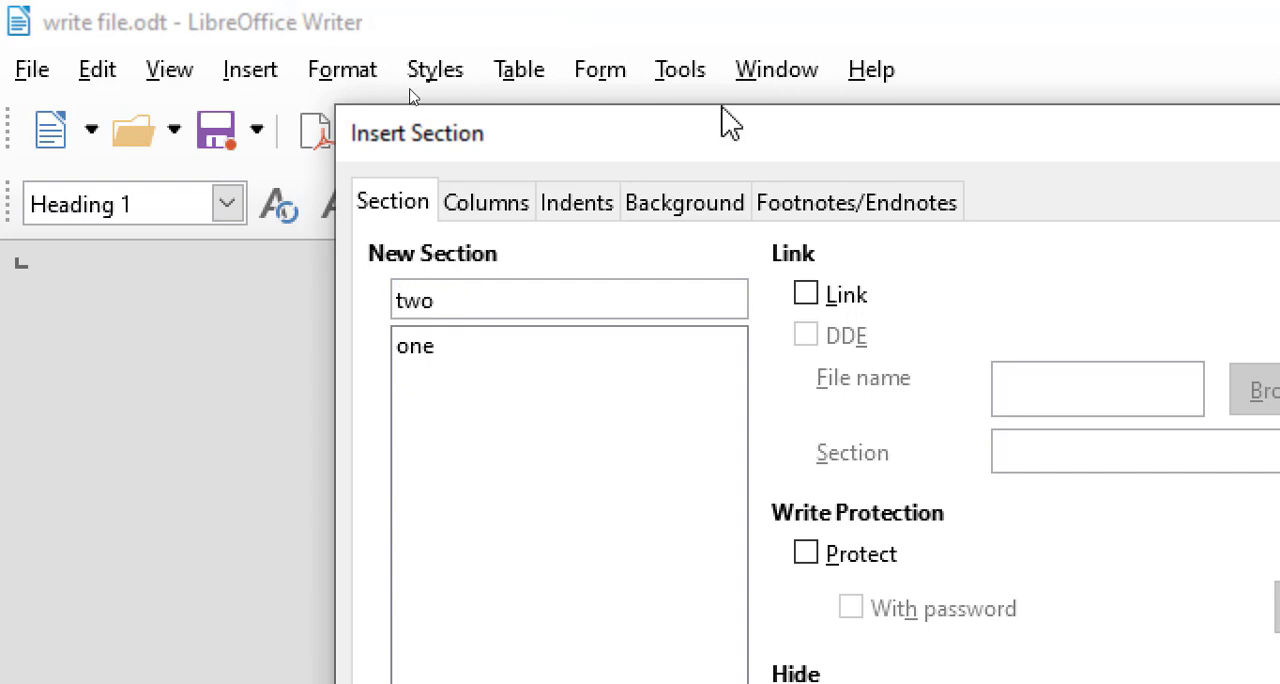
Give section "two" 2 columns and a green (3faf46) background color, and insert it.
left_click(484, 206)
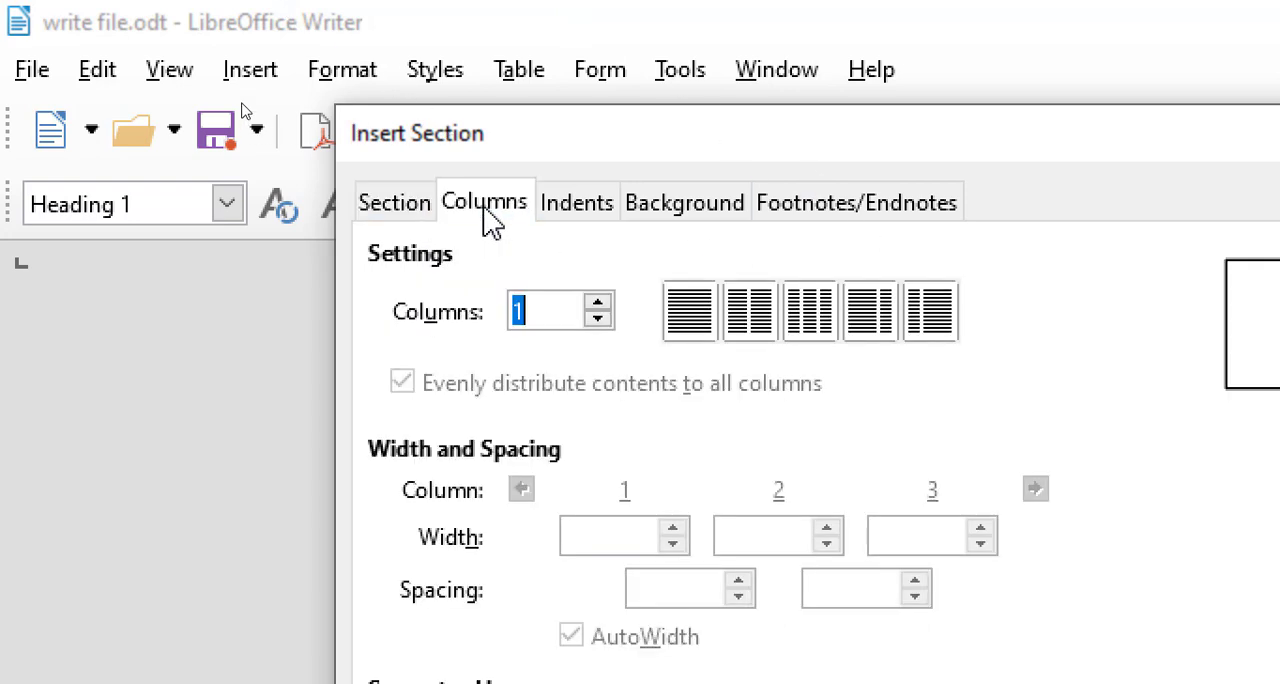
left_click(762, 316)
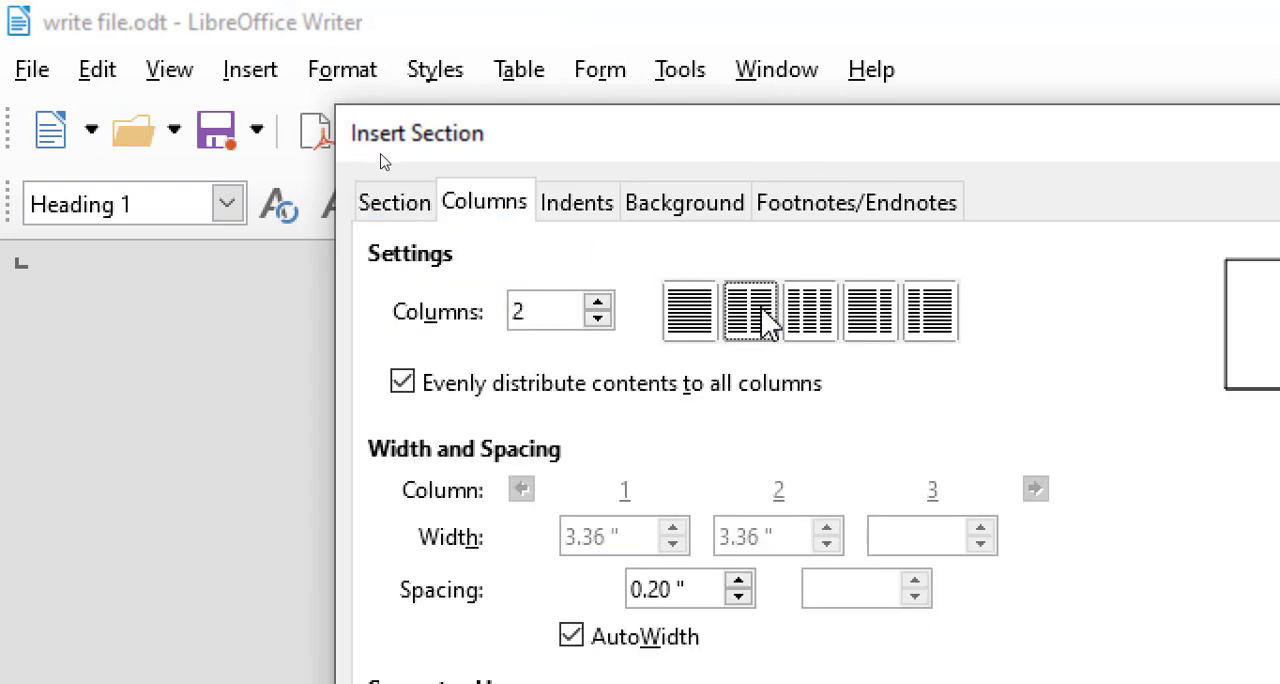
left_click(657, 205)
left_click(846, 284)
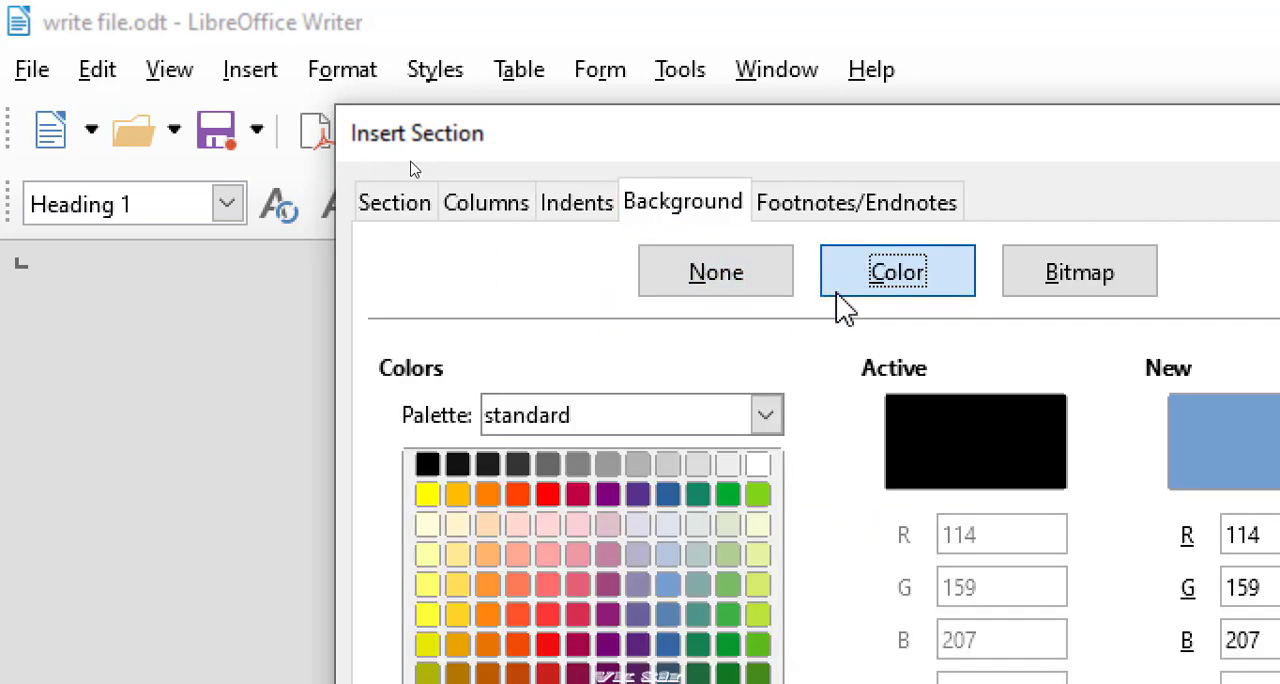
left_click(730, 612)
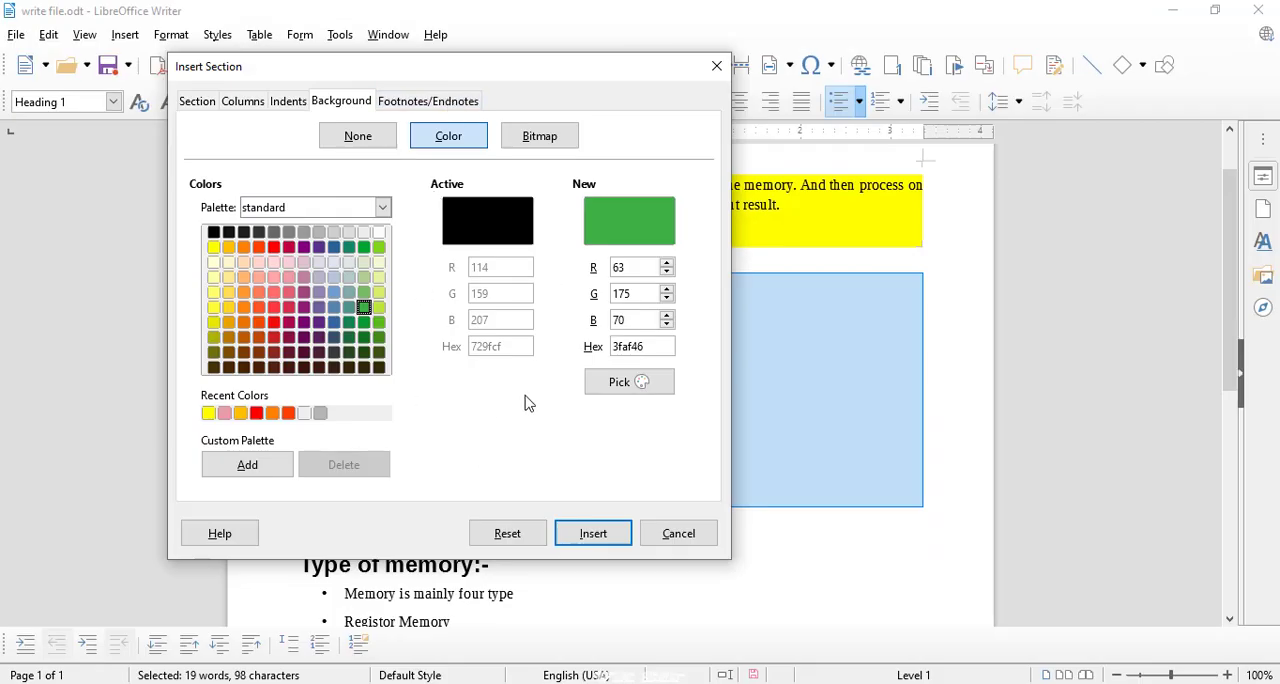
left_click(590, 533)
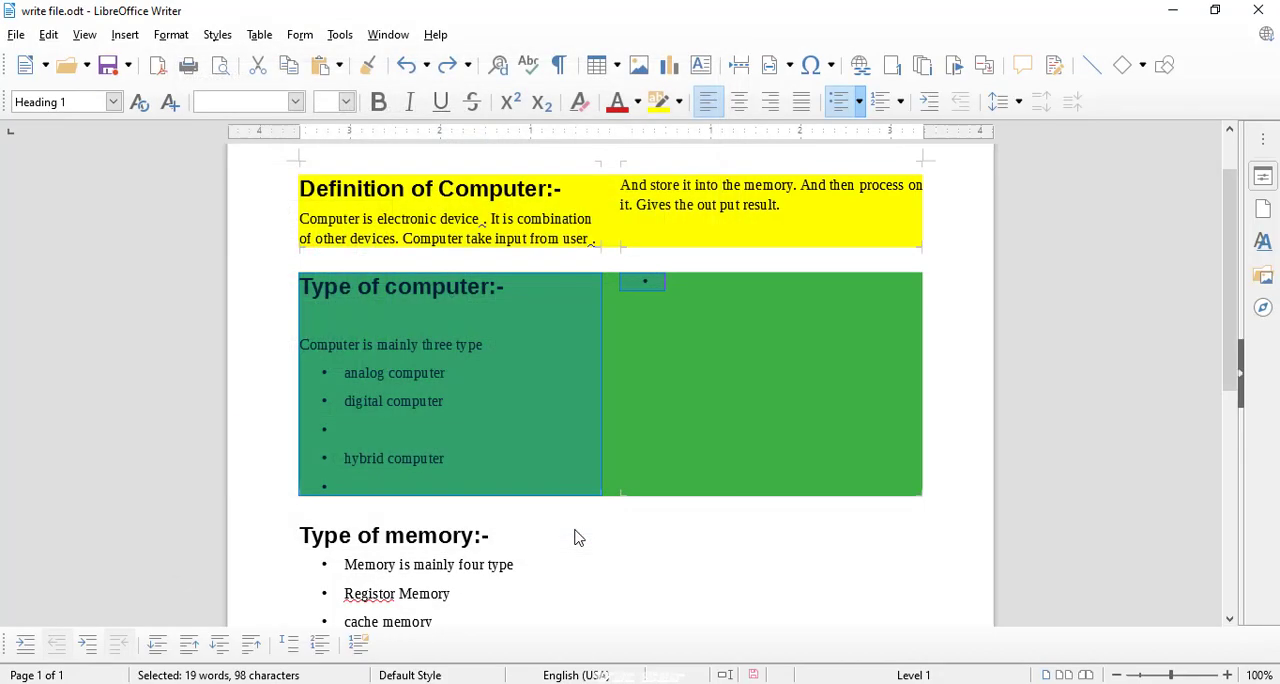
left_click(603, 460)
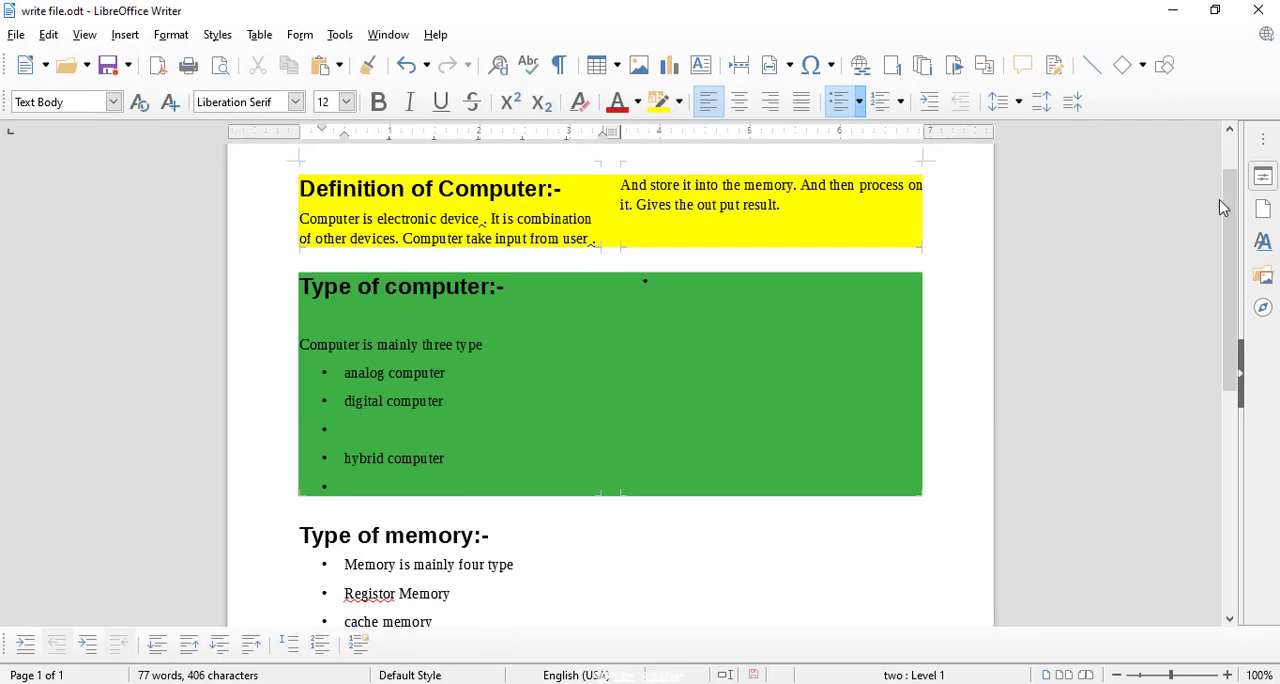
Duplicate the five bullet items under "Type of memory:-" directly below "secondary memory".
left_click_drag(1232, 200, 1220, 305)
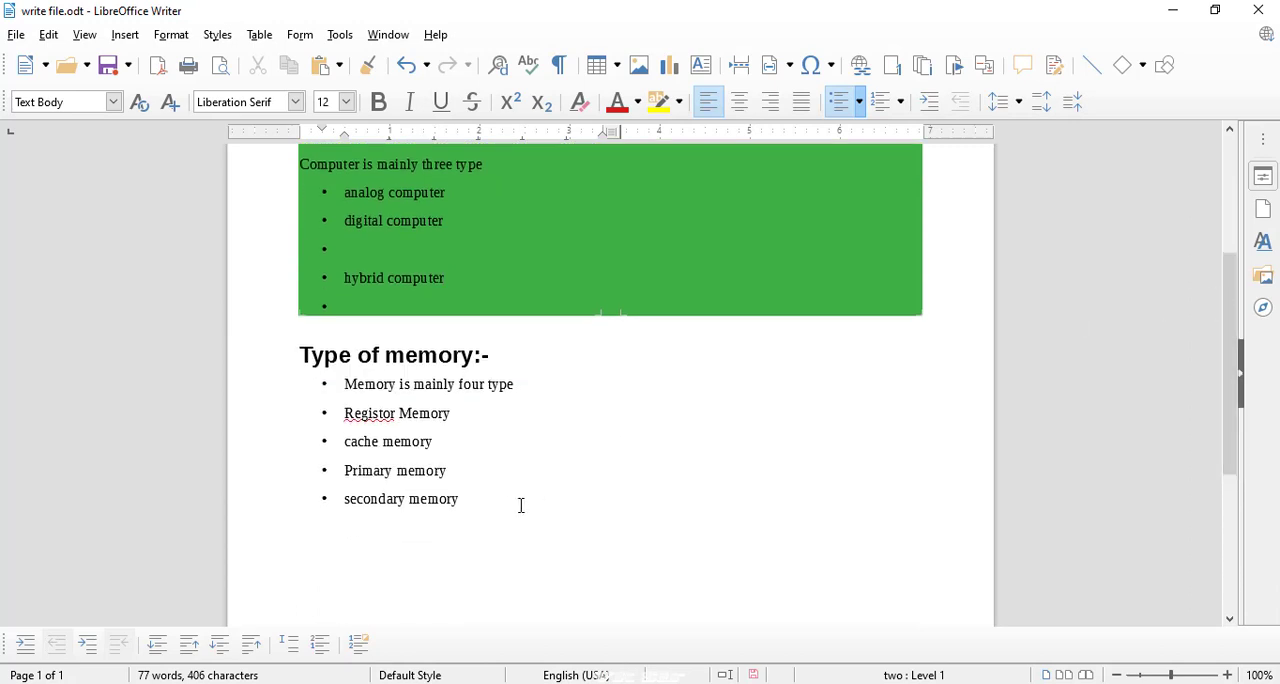
left_click_drag(493, 502, 302, 360)
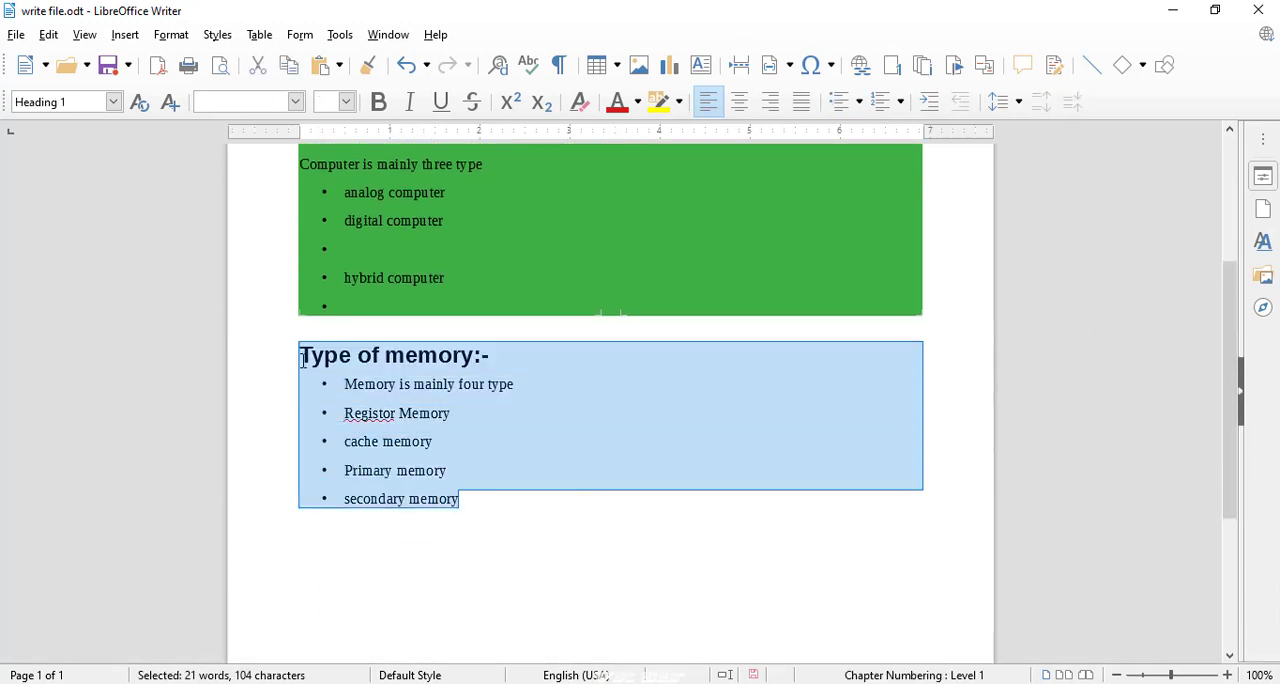
left_click_drag(459, 499, 300, 390)
key("ctrl+c")
left_click(469, 497)
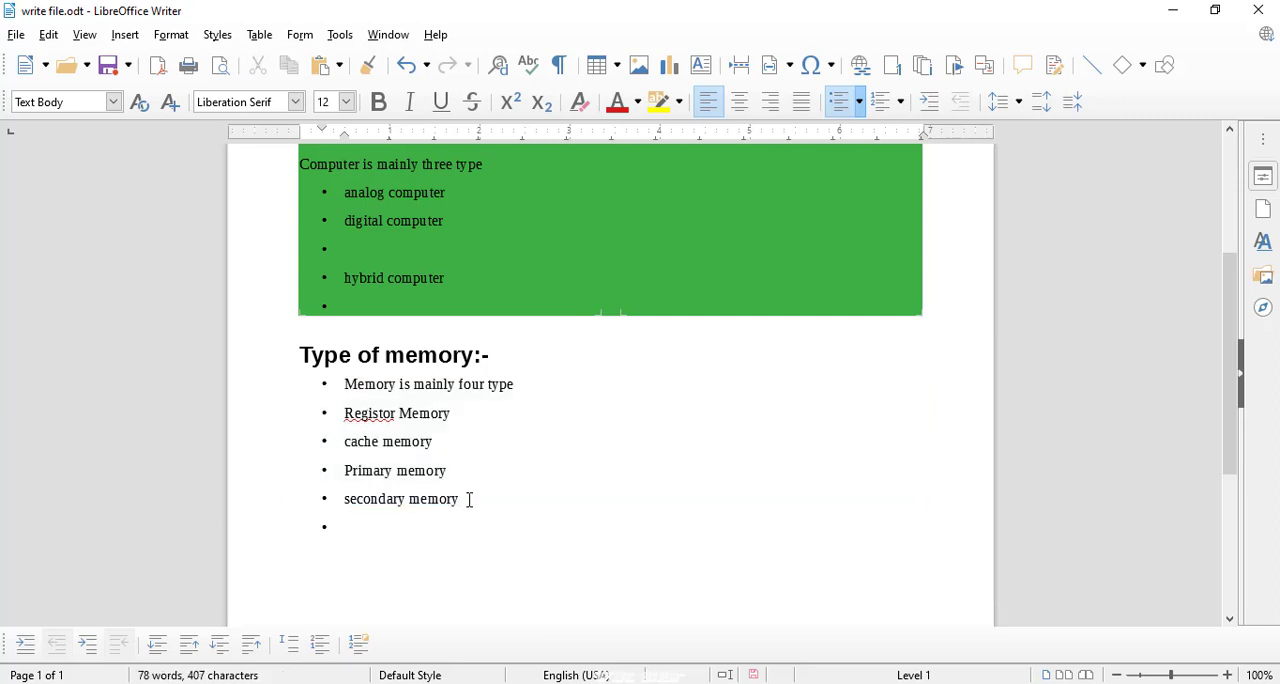
key("ctrl+v")
Select the "Type of memory:-" heading with all its bullet items and start inserting a section named "three" around them.
left_click_drag(462, 483, 282, 199)
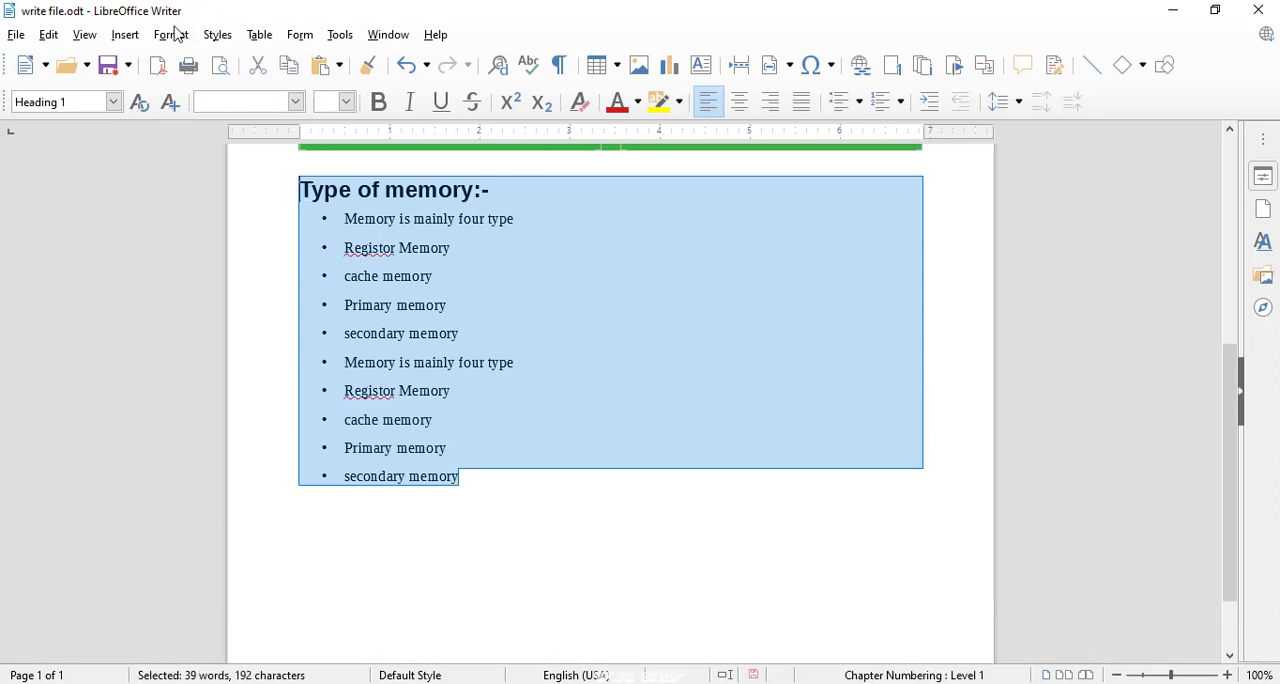
left_click(124, 34)
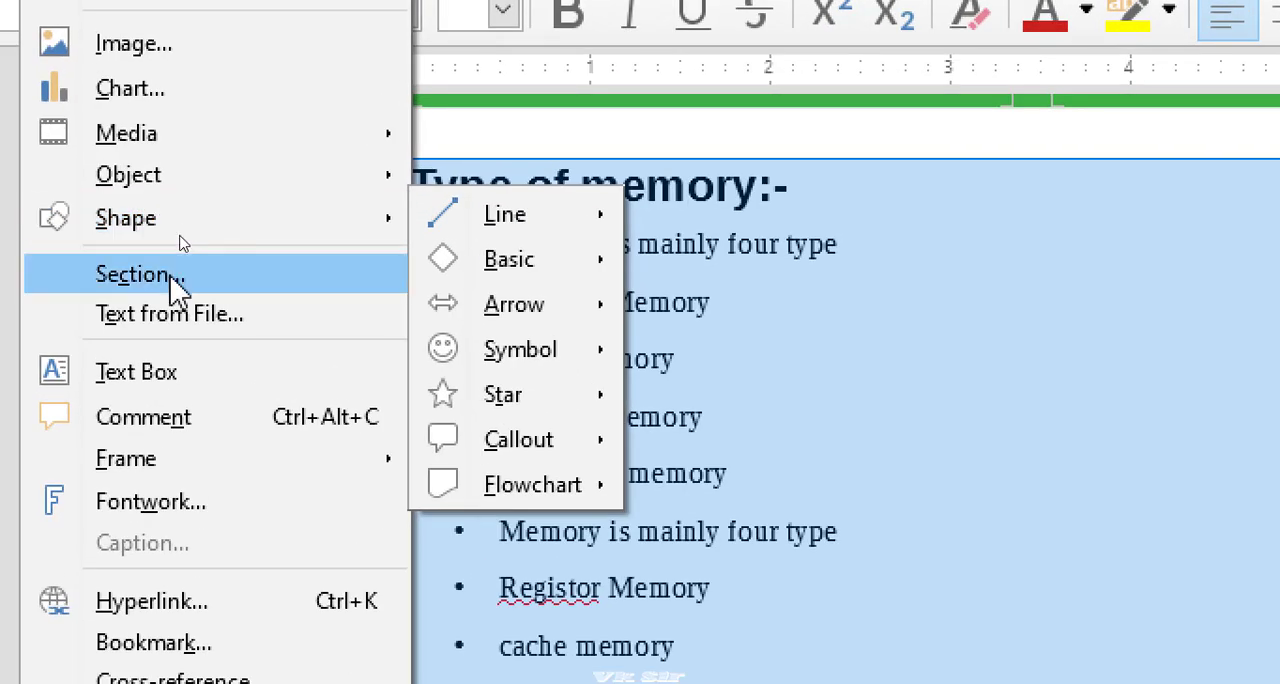
left_click(171, 280)
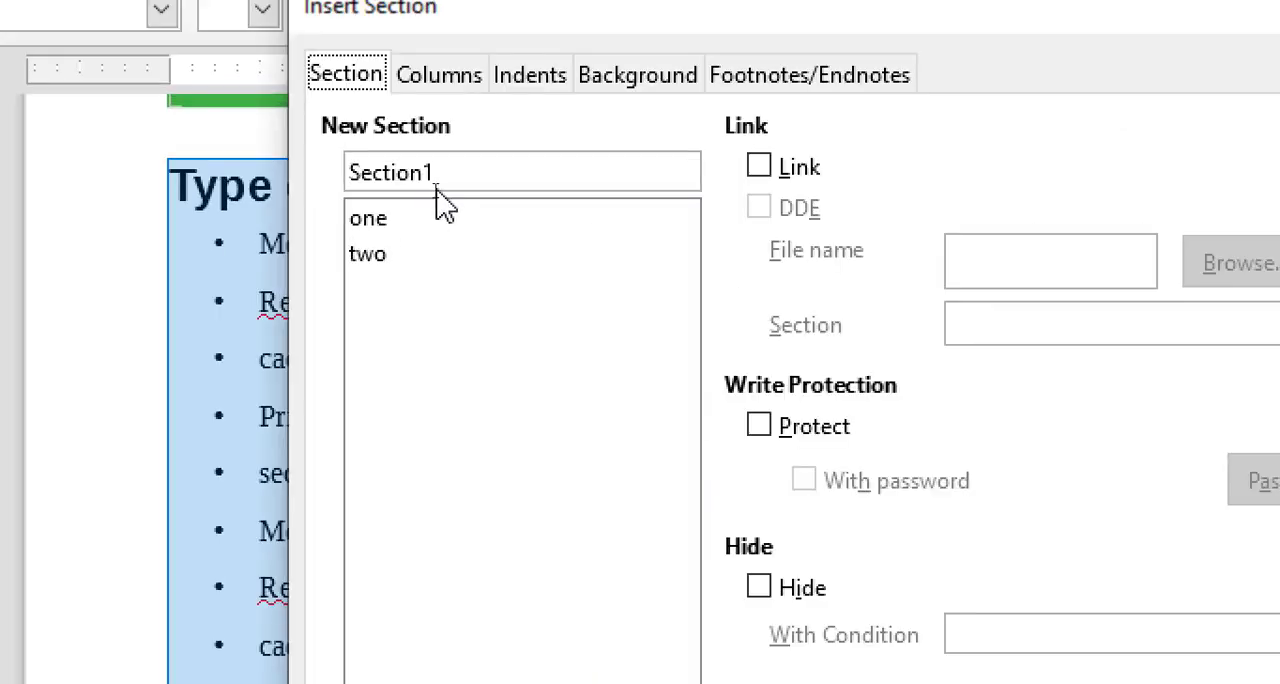
left_click_drag(437, 175, 290, 170)
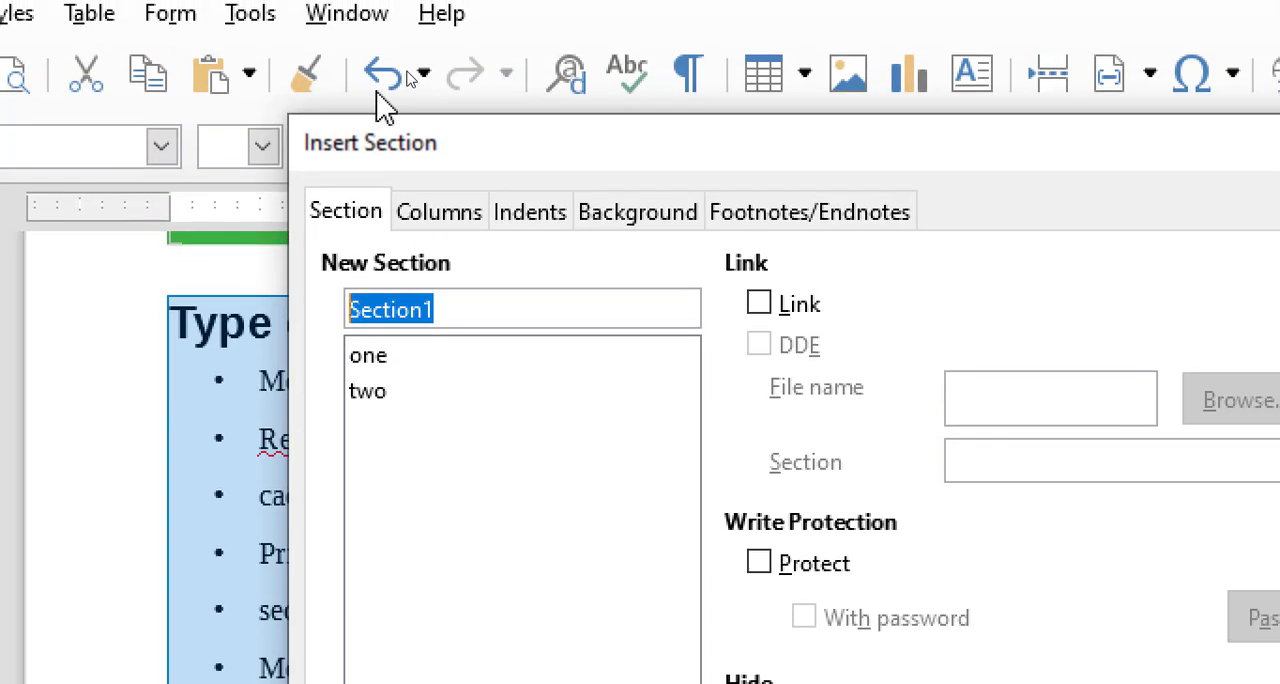
type("three")
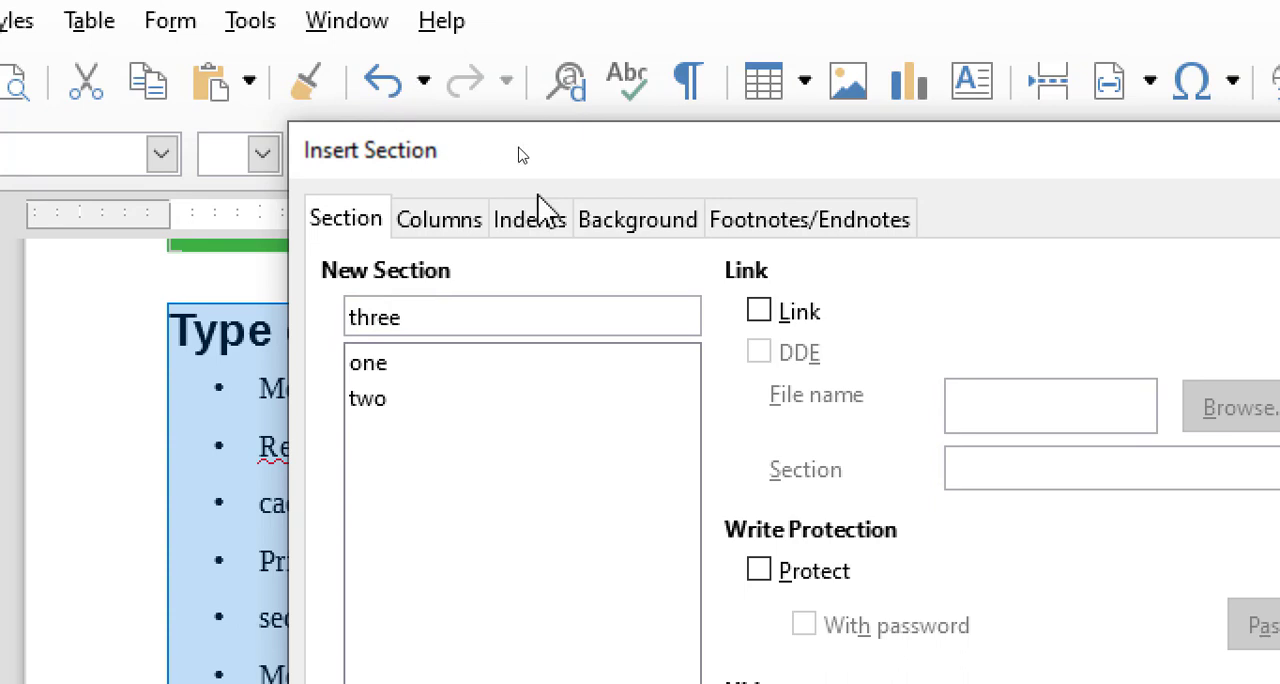
Give section "three" 3 columns and a gold (ffd428) background color, insert it, and clear the text selection.
left_click(437, 222)
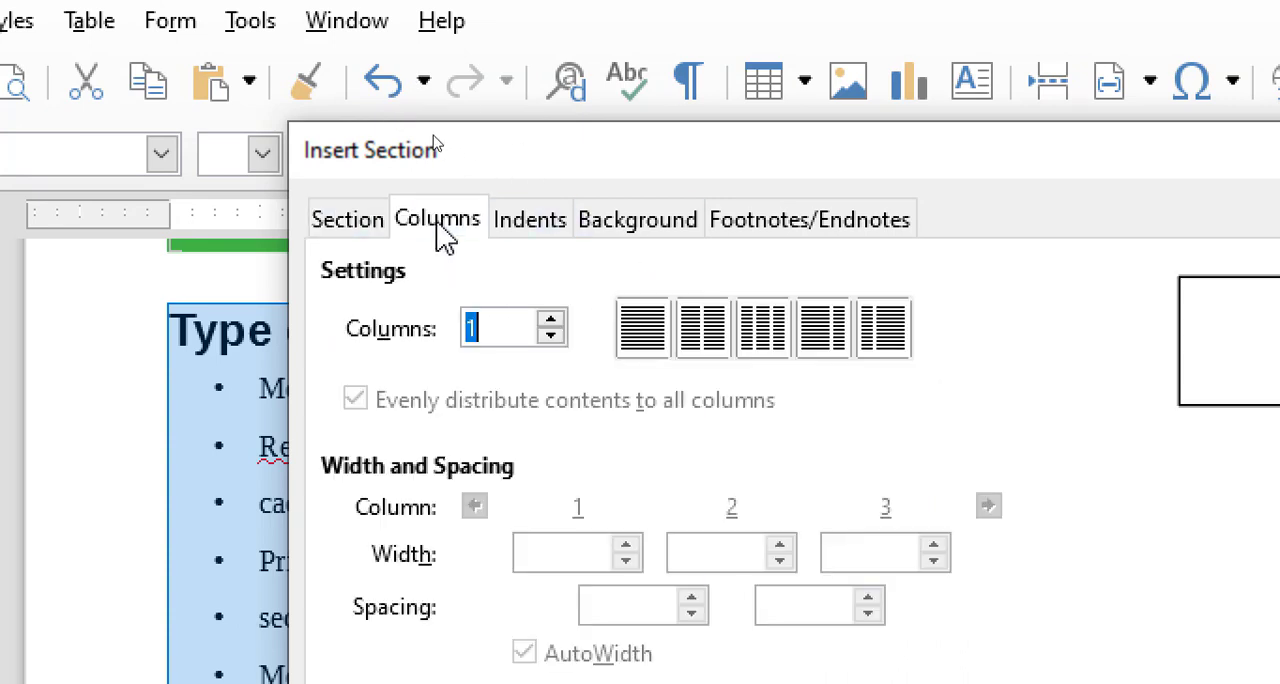
left_click(726, 326)
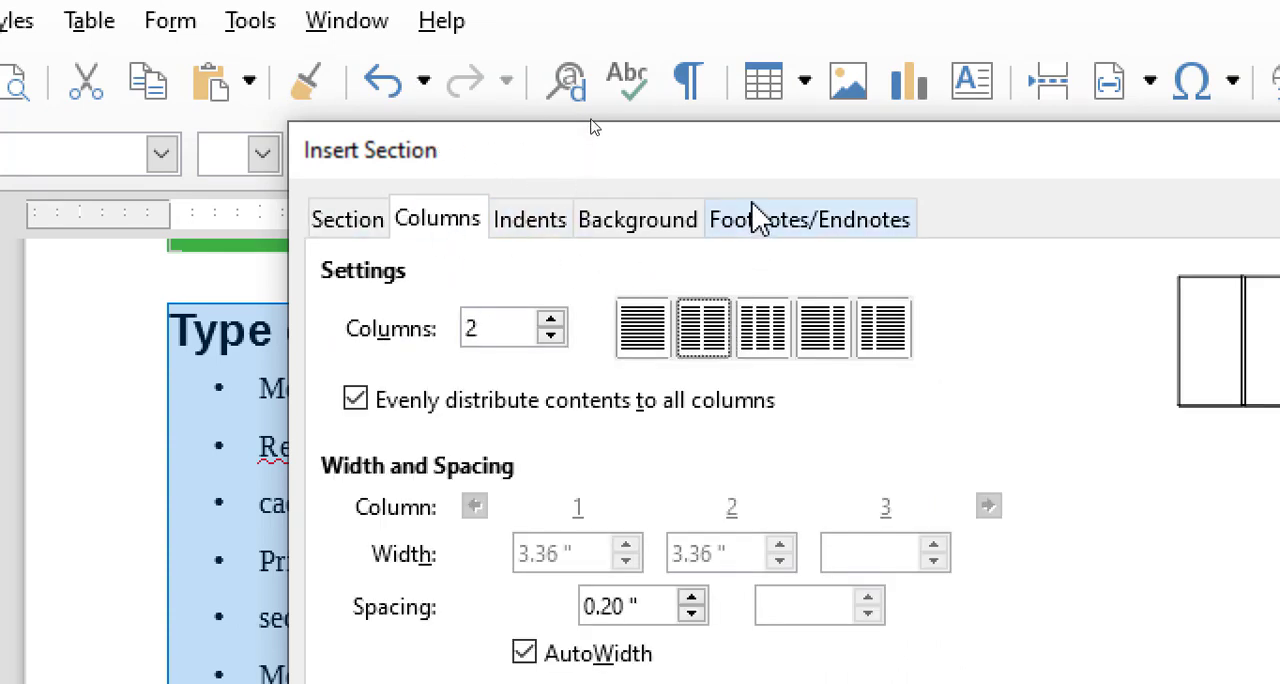
left_click_drag(743, 149, 657, 129)
left_click(678, 316)
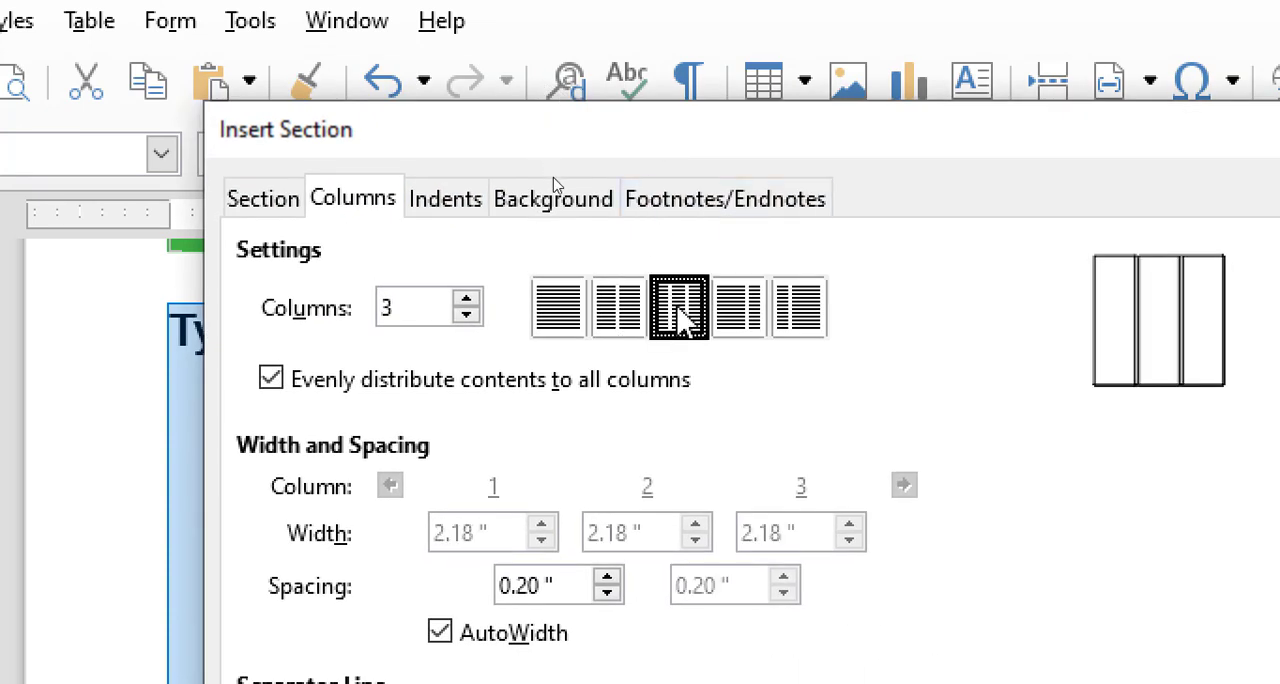
left_click(578, 196)
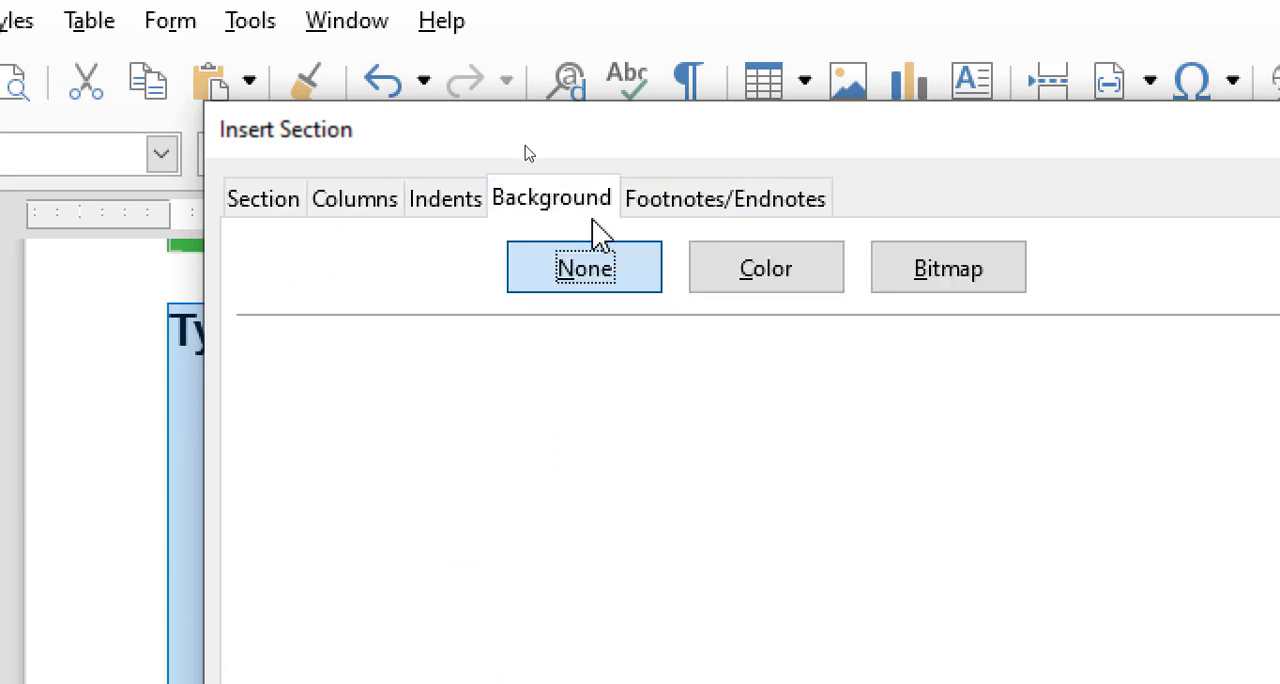
left_click(770, 274)
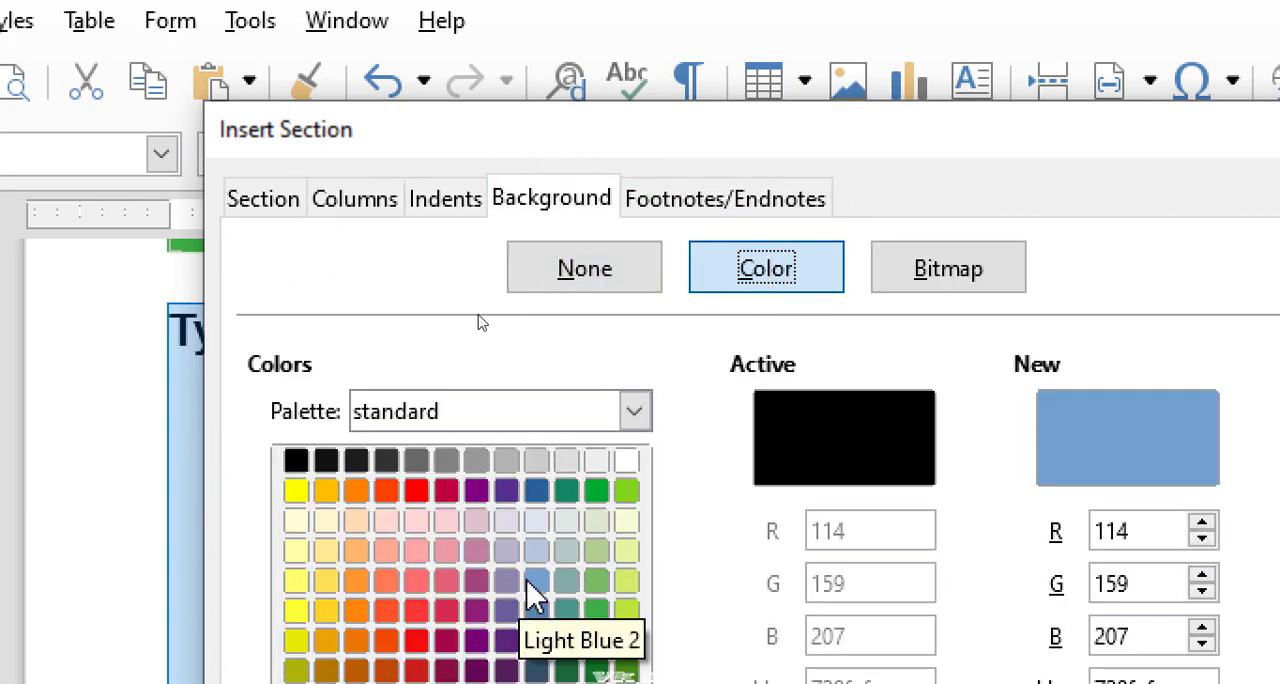
left_click(326, 610)
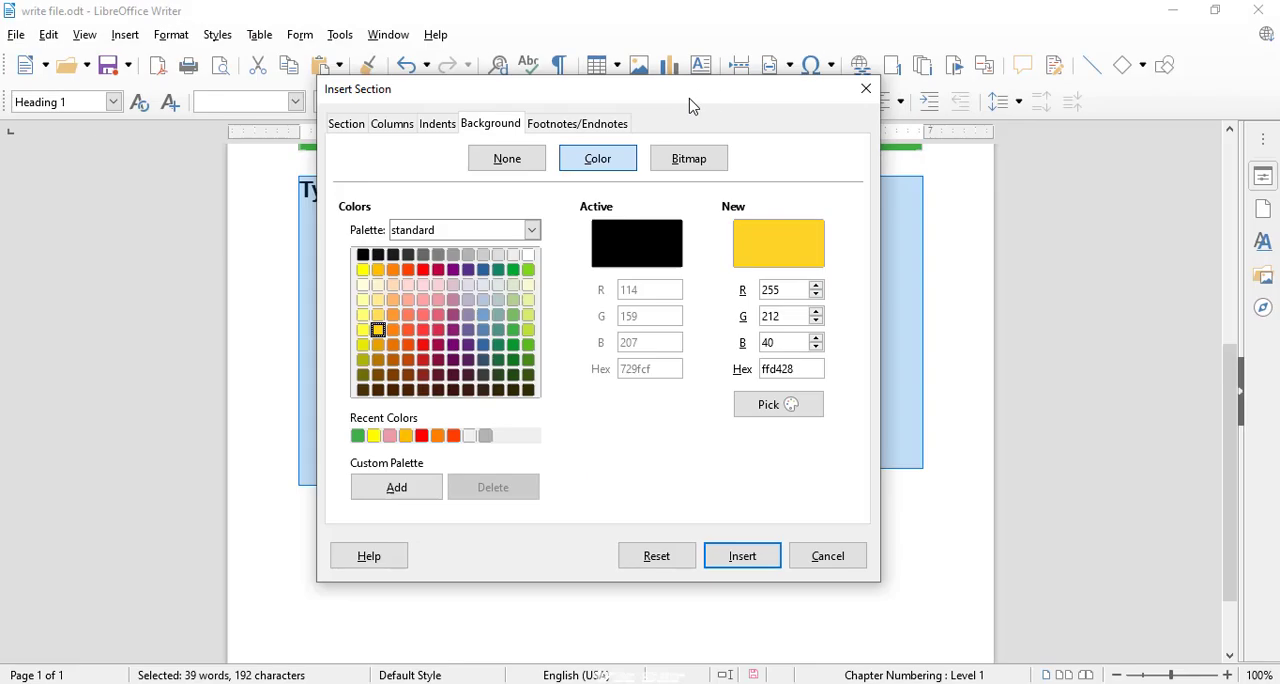
left_click(742, 556)
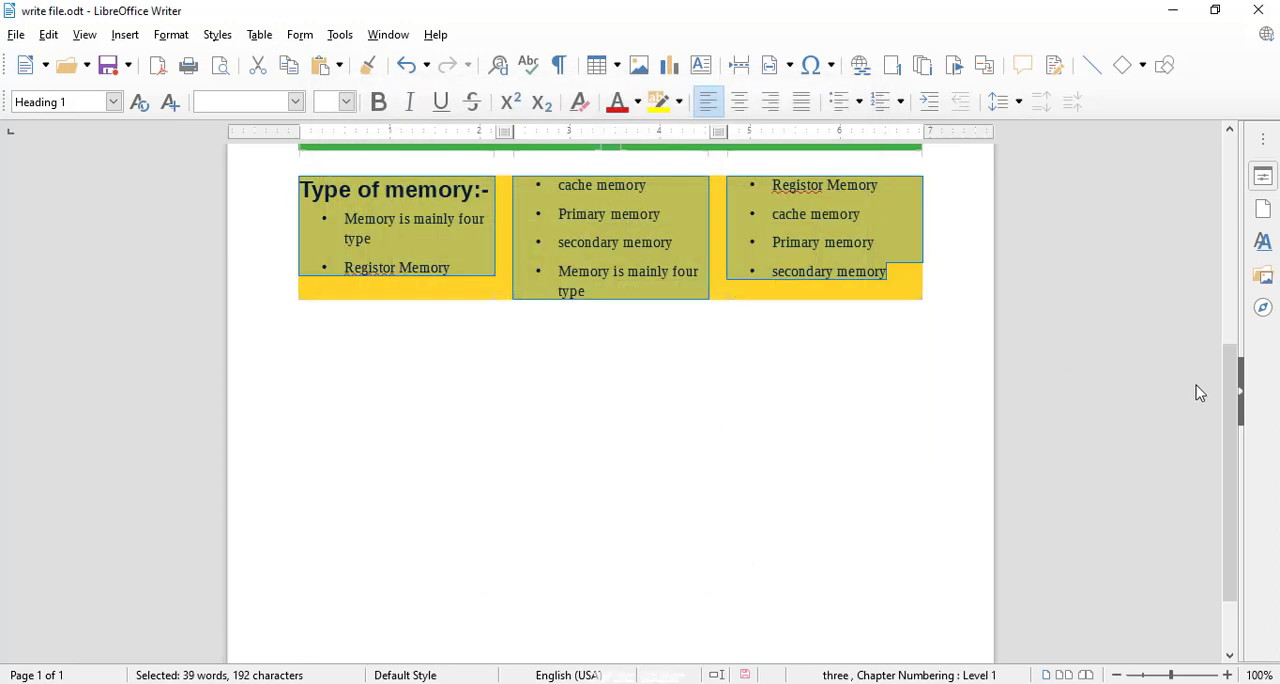
left_click_drag(1226, 404, 1175, 247)
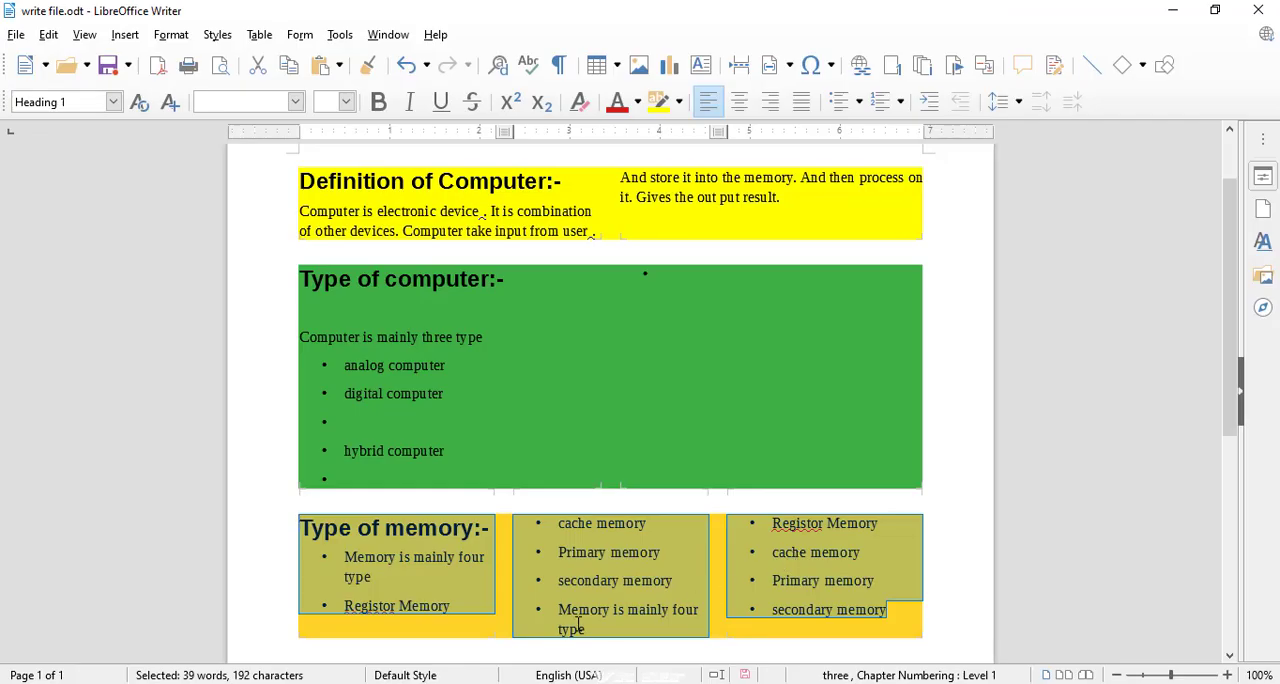
left_click(578, 625)
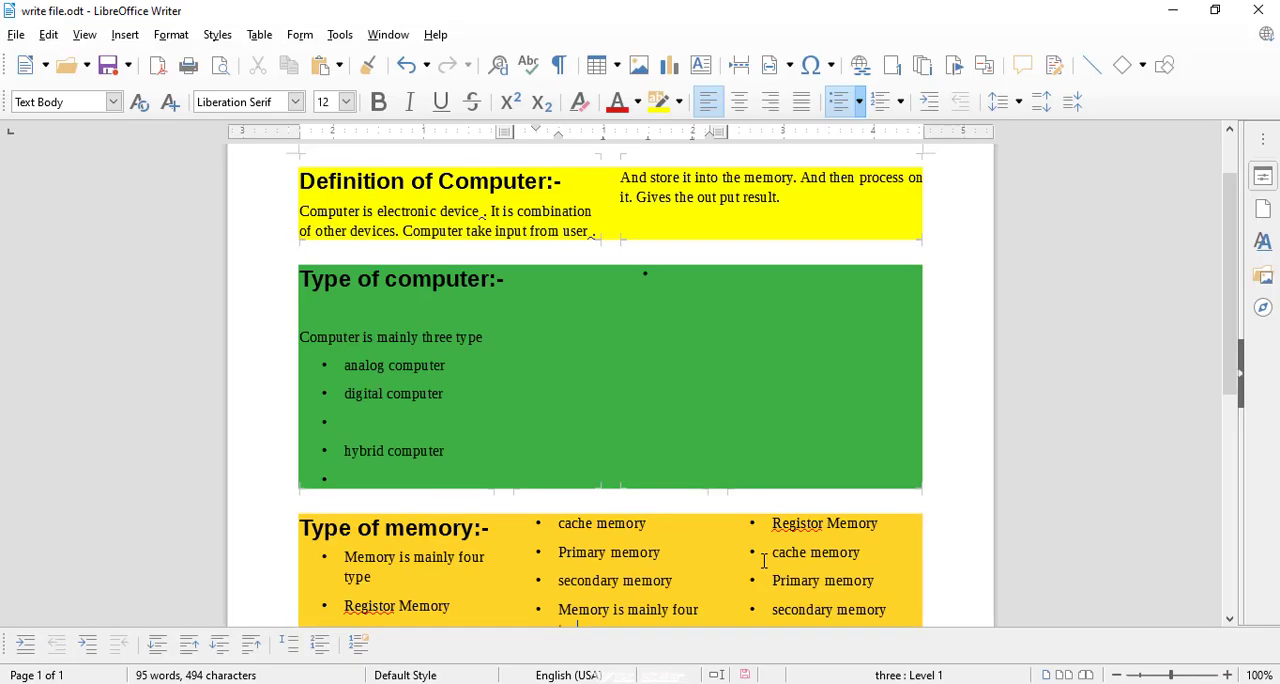
left_click(125, 34)
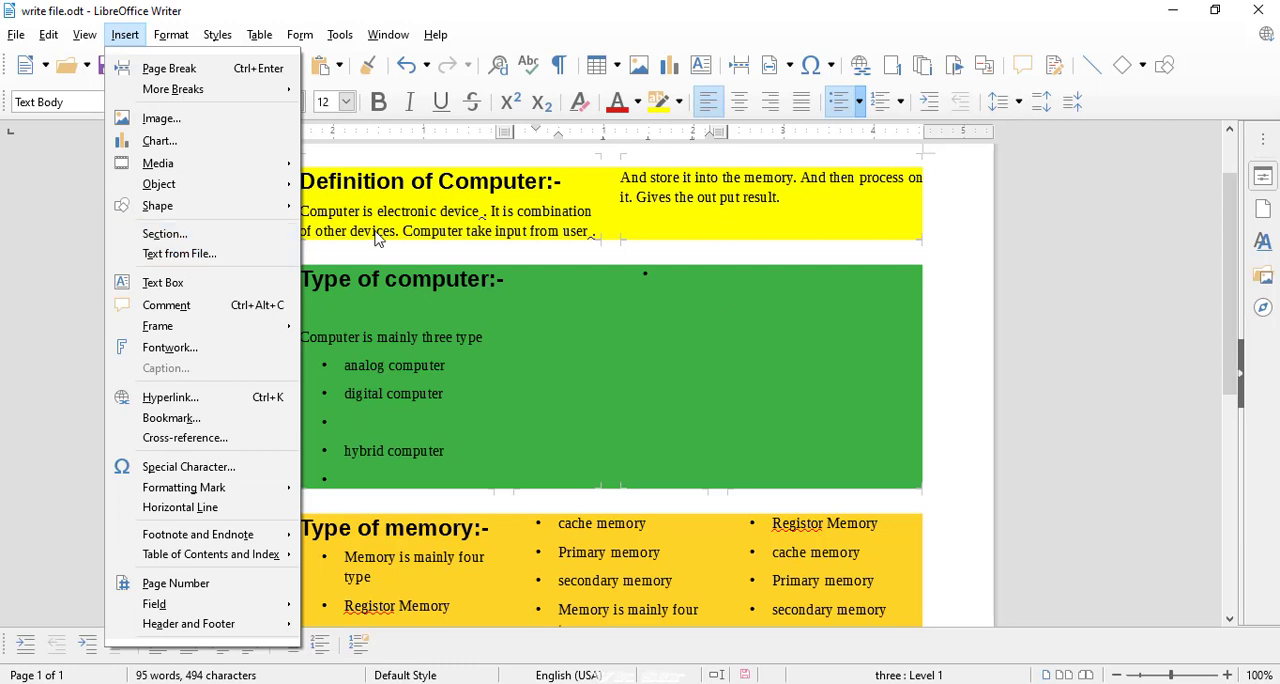
left_click(428, 623)
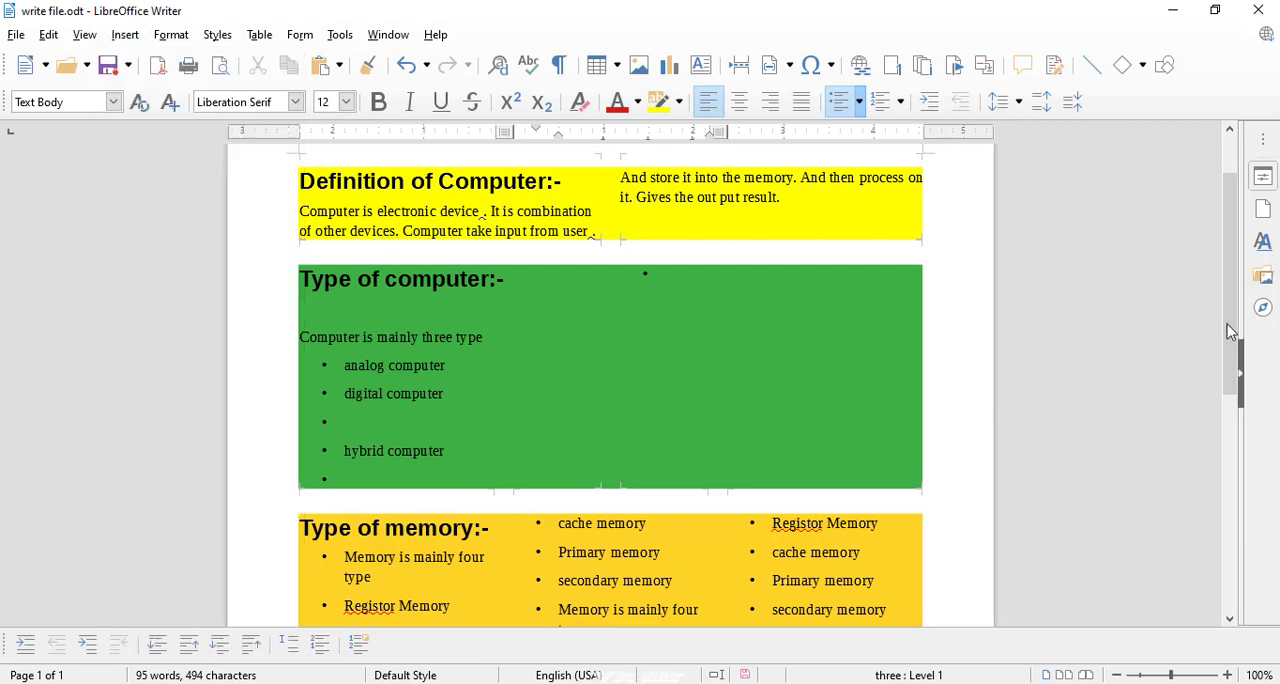
Add an empty bullet after the second "Memory is mainly four type" item and insert the text of hello.odt after the first "cache memory".
left_click_drag(1232, 328, 1232, 446)
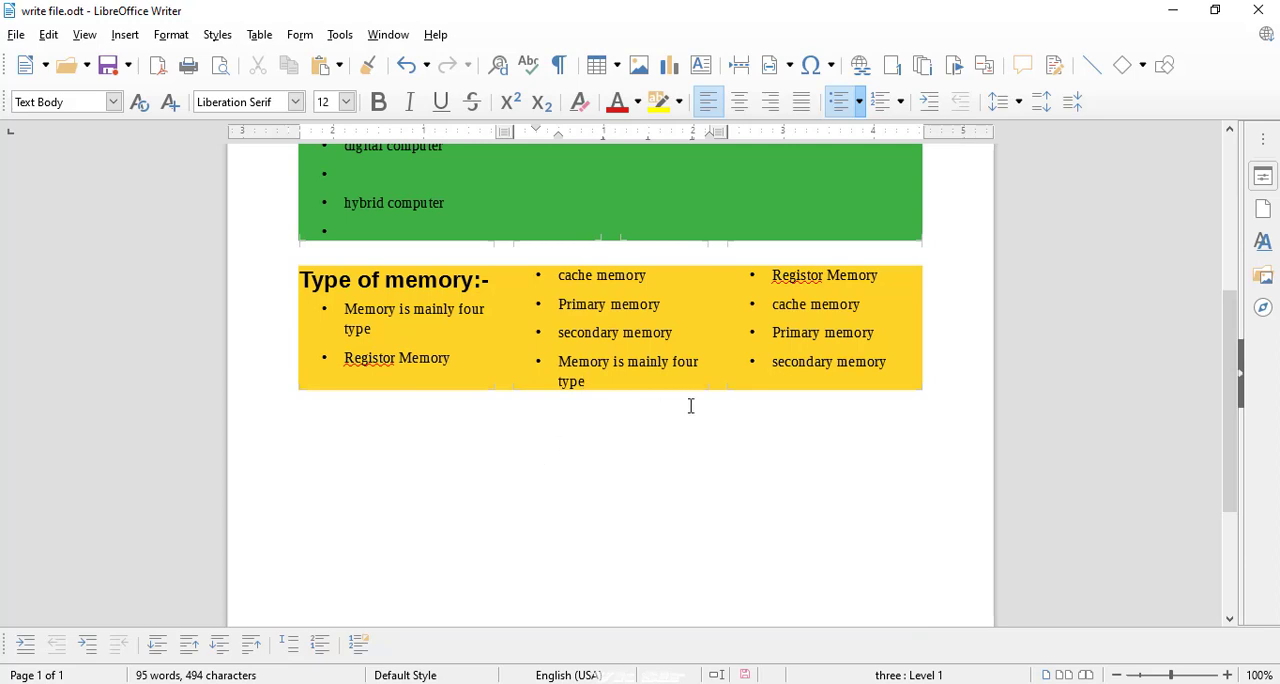
key("Return")
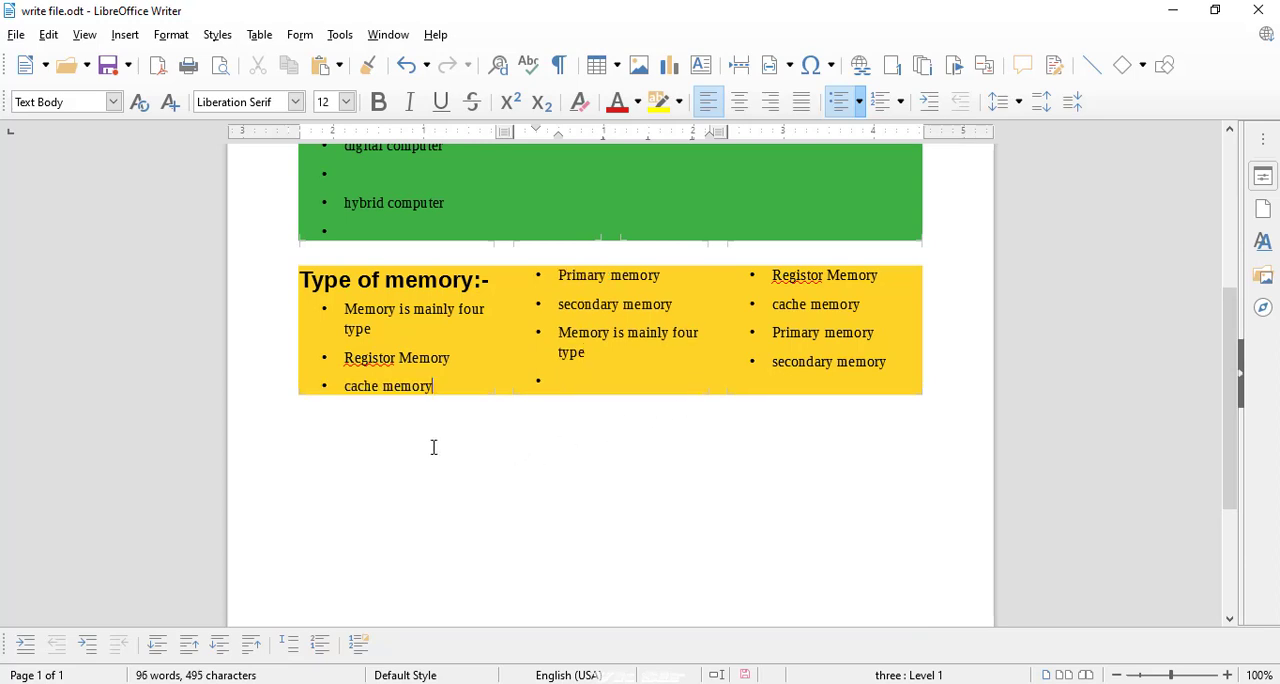
left_click(442, 379)
left_click(174, 38)
mouse_move(132, 38)
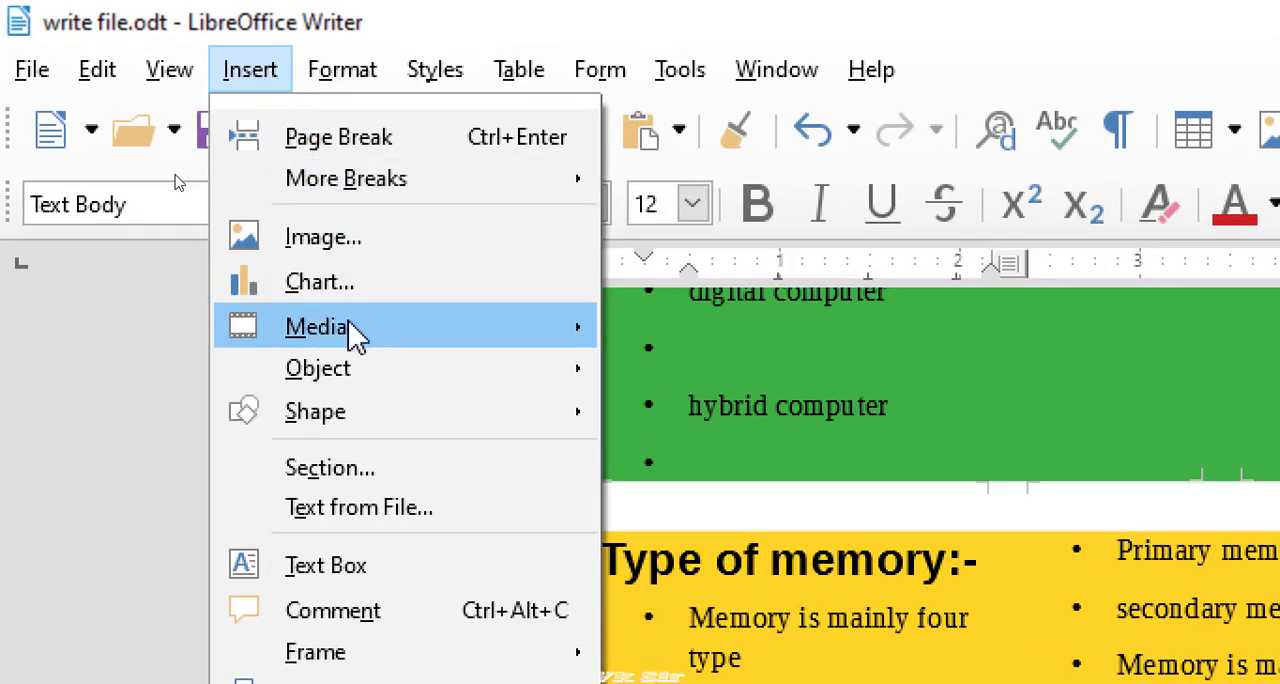
left_click(350, 505)
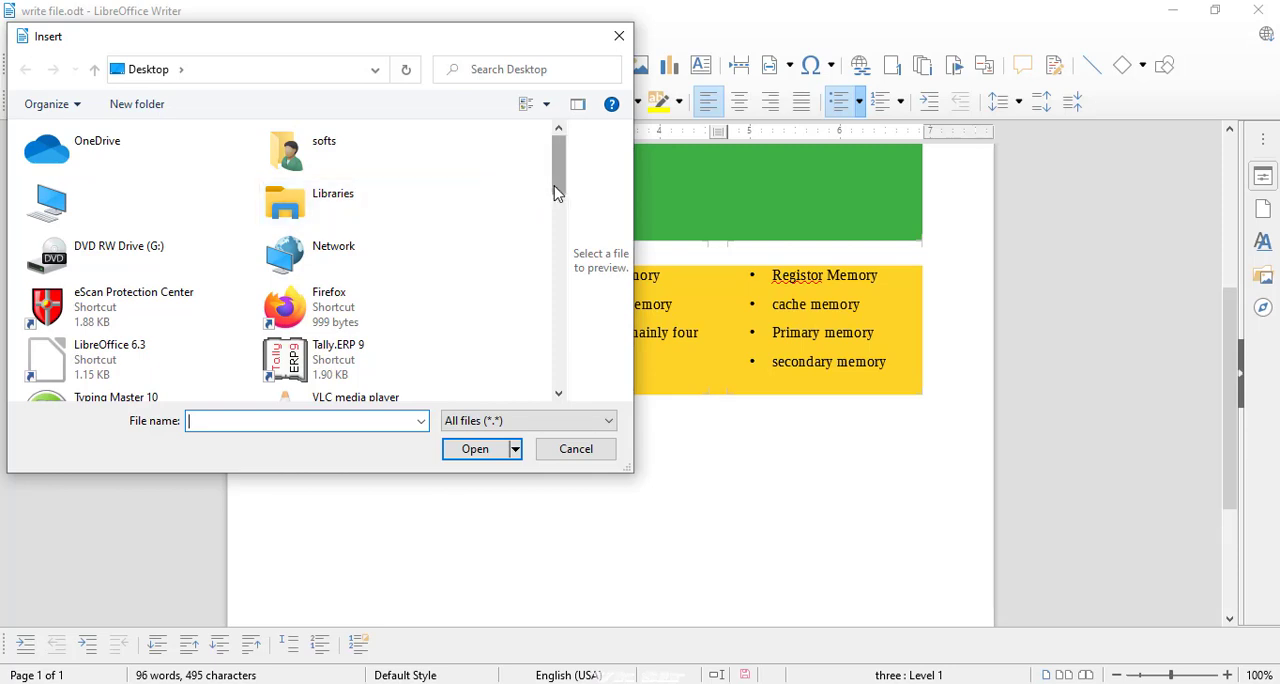
left_click_drag(551, 192, 540, 317)
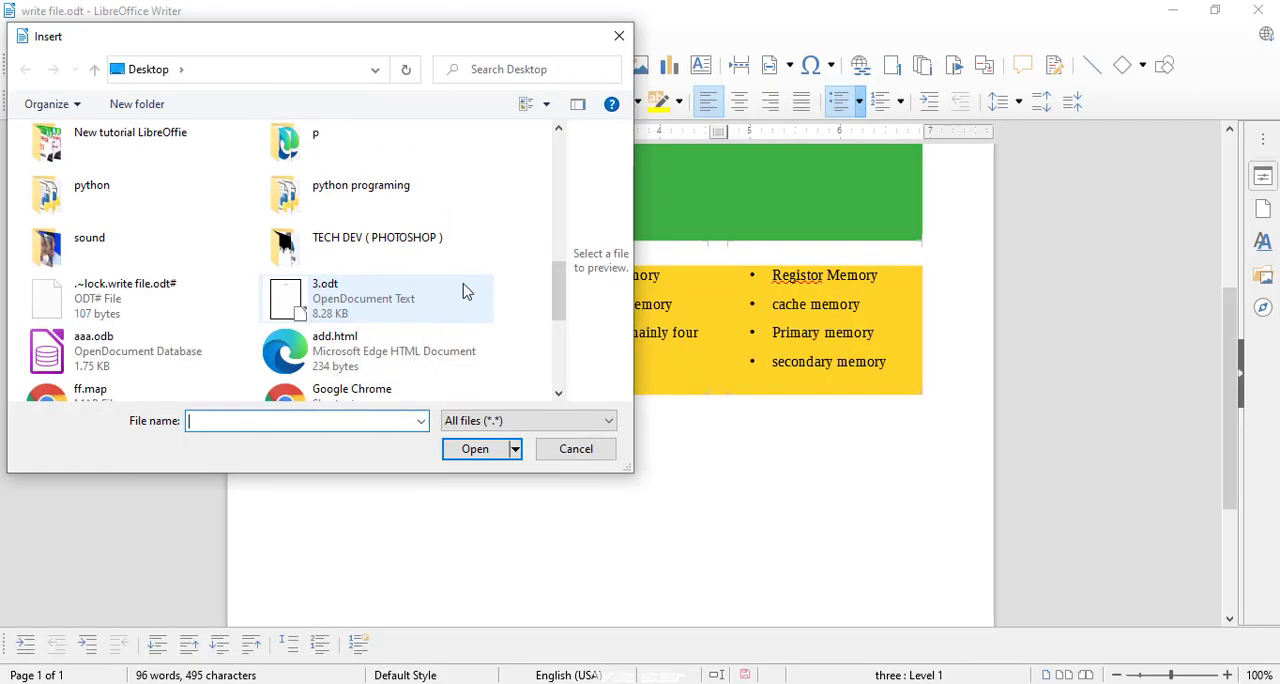
left_click_drag(557, 322, 551, 362)
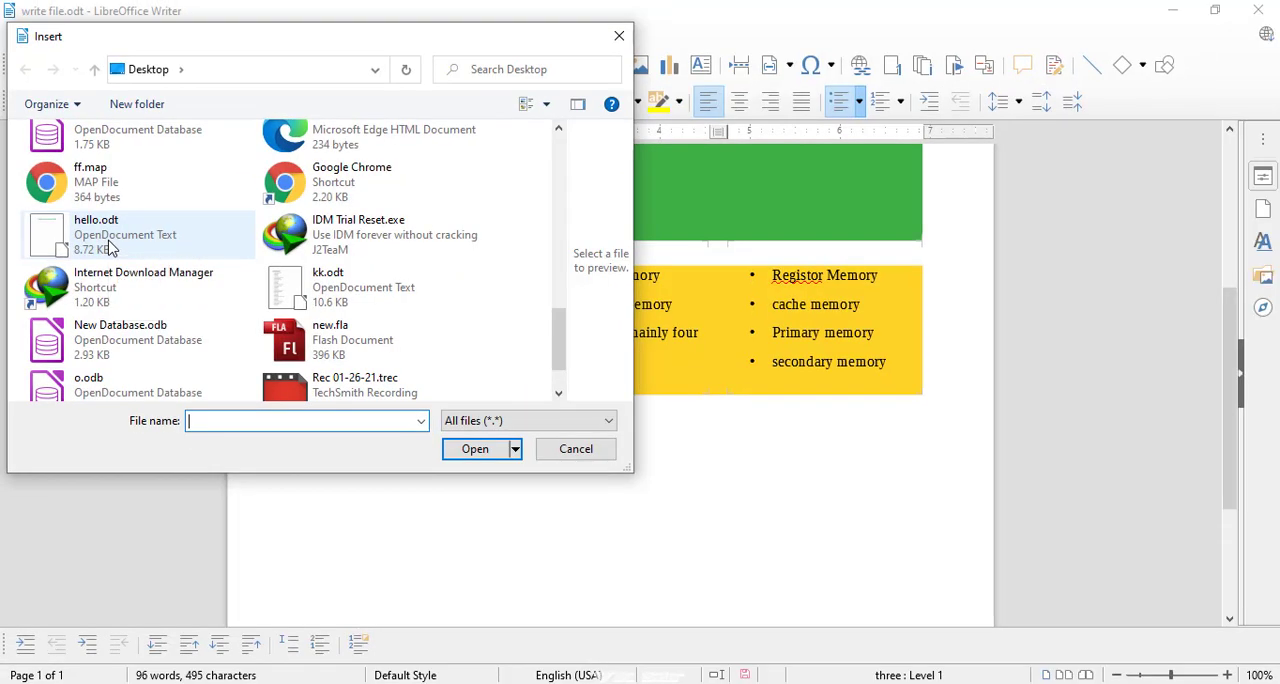
left_click(111, 249)
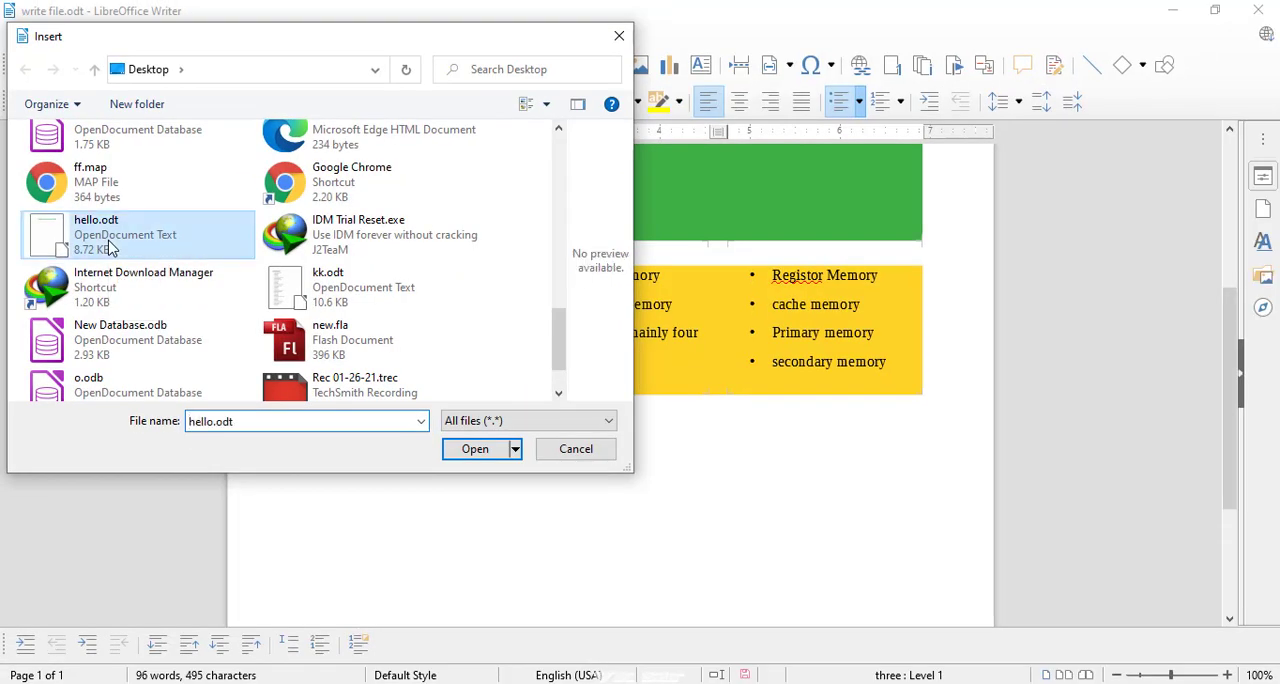
left_click(474, 449)
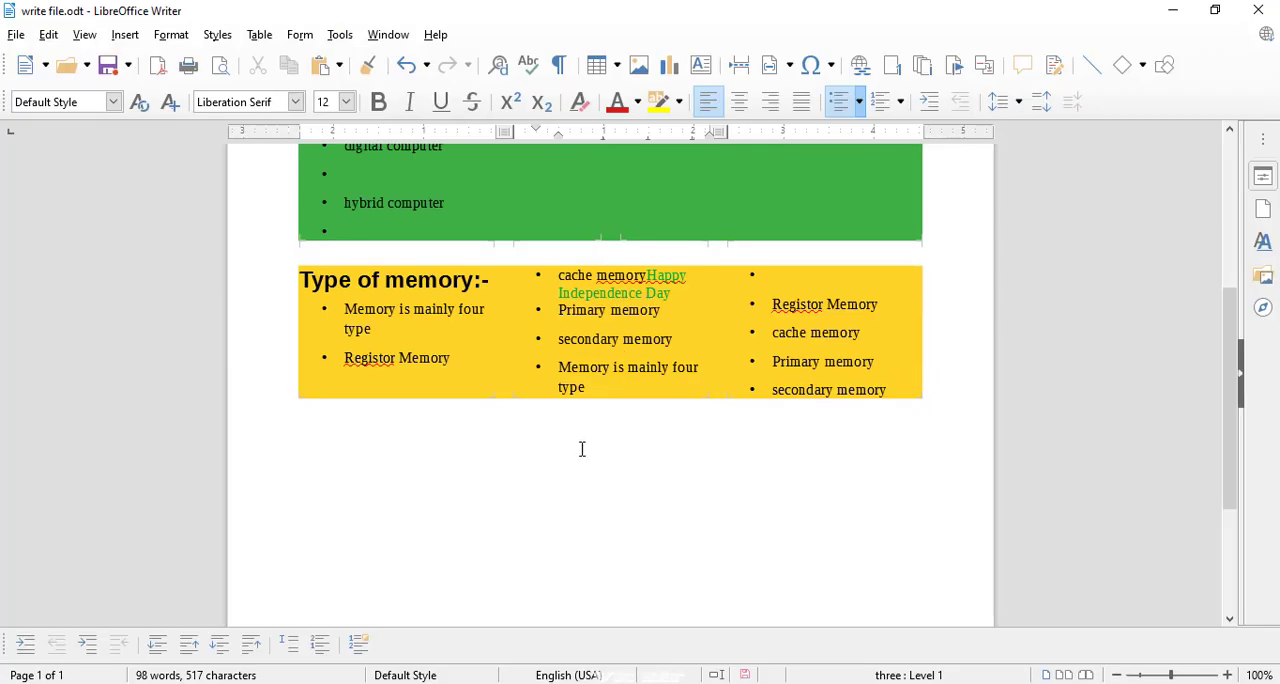
left_click(573, 459)
Create a new text document and fill it with short lines of placeholder text, starting with "Soiklfdjkdsl fls jflds pl;f".
left_click(45, 66)
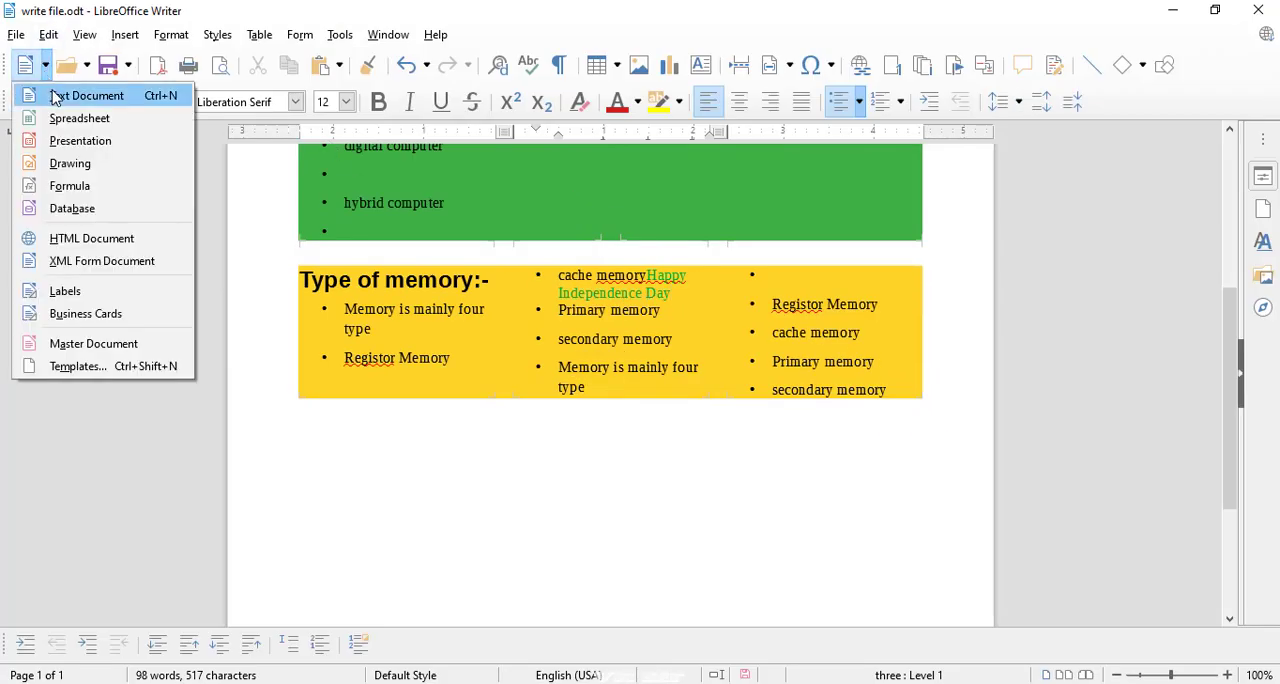
left_click(60, 95)
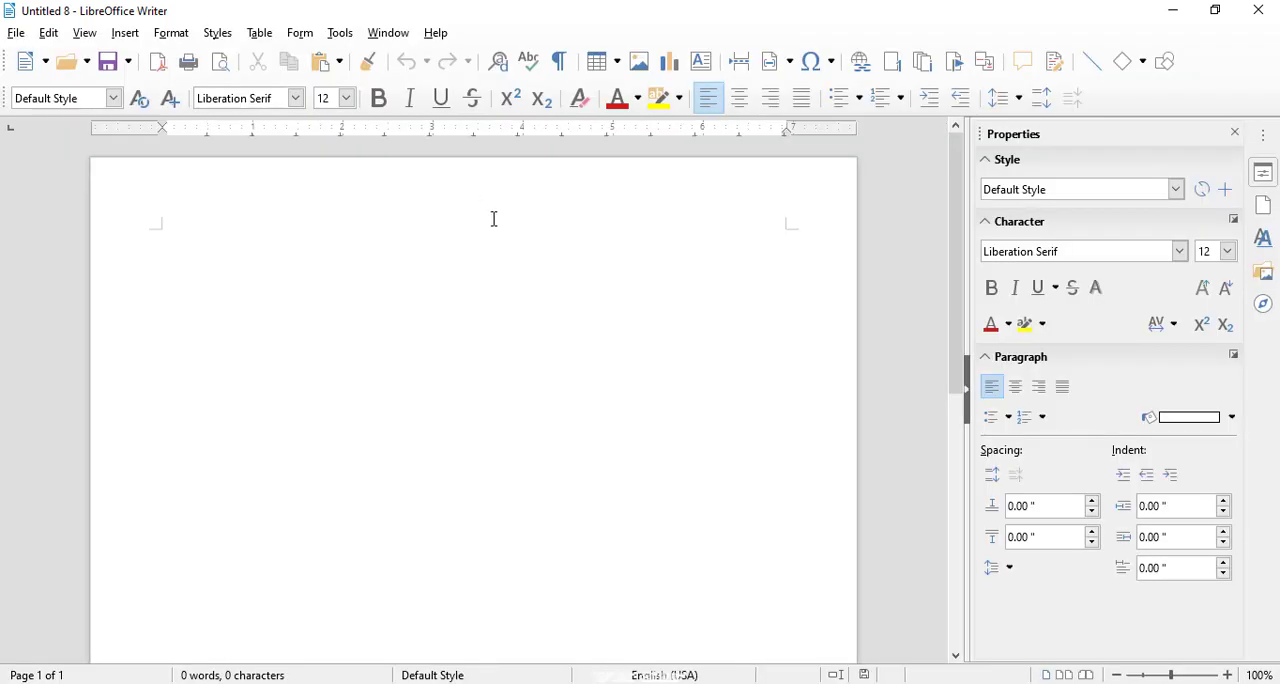
type("Soiklfdjkdsl fls jflds pl;f ds ;fd sf ds f; ds fds ;f; ds; f")
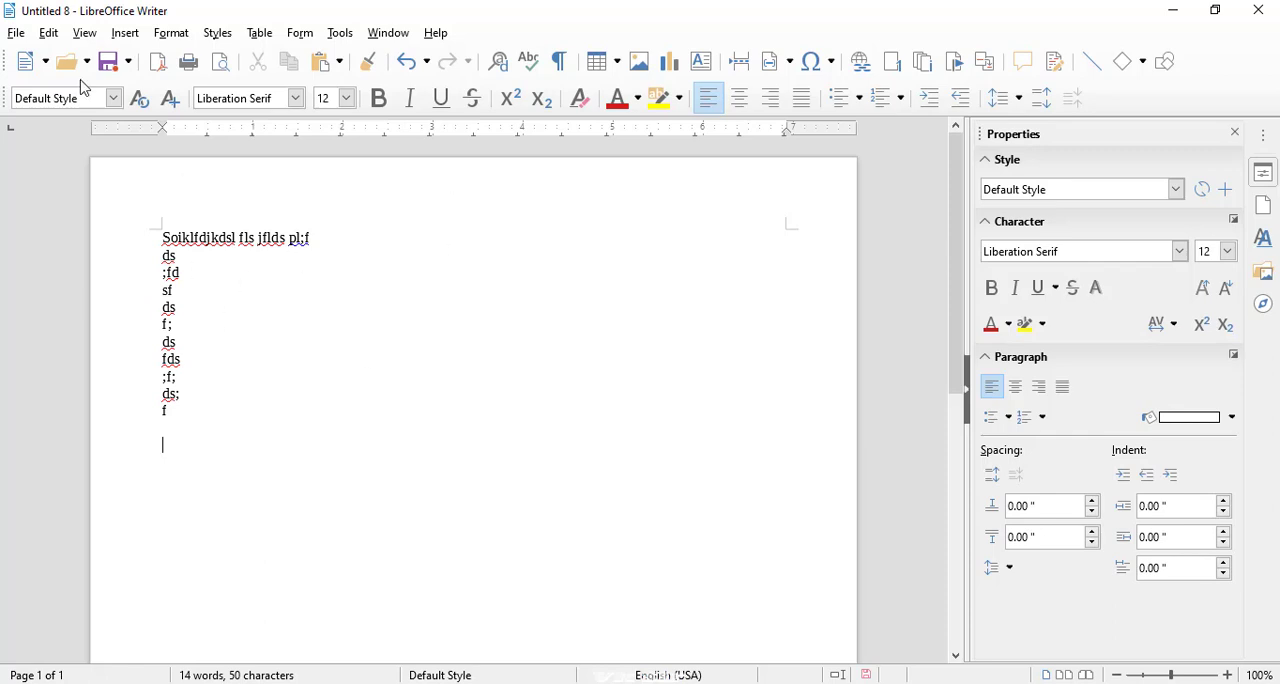
Insert the text of write file.odt from the Desktop below the placeholder lines.
left_click(122, 36)
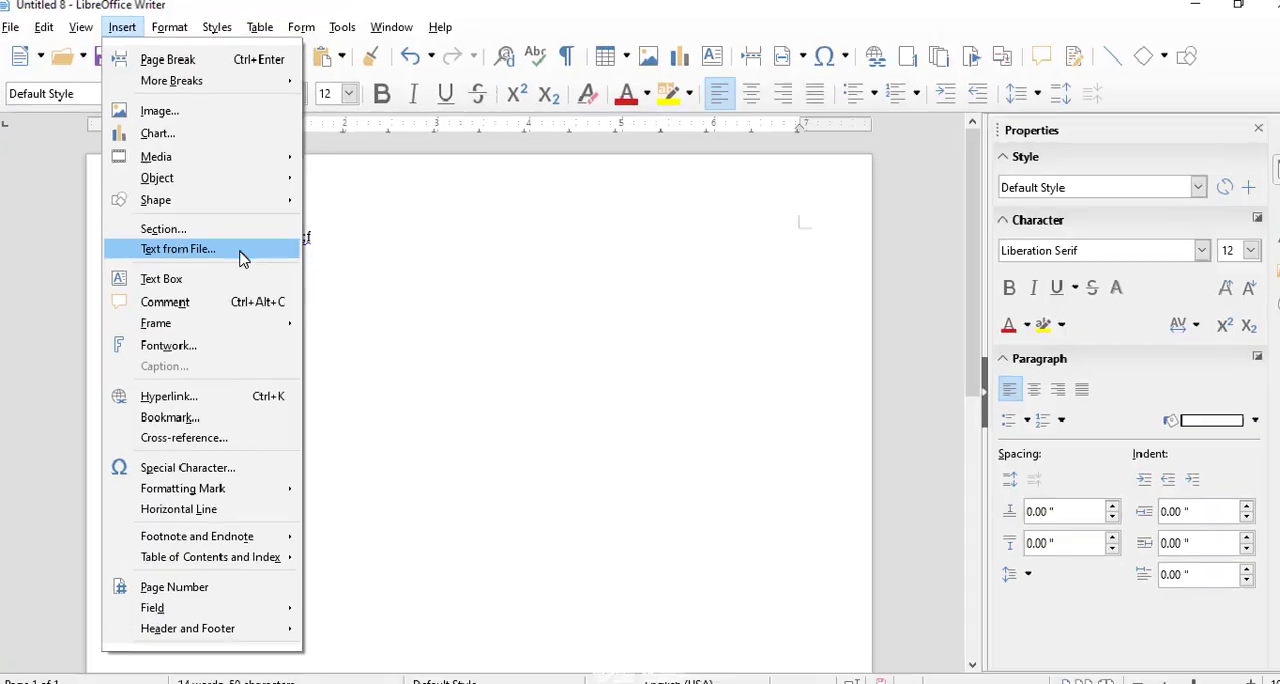
left_click(480, 504)
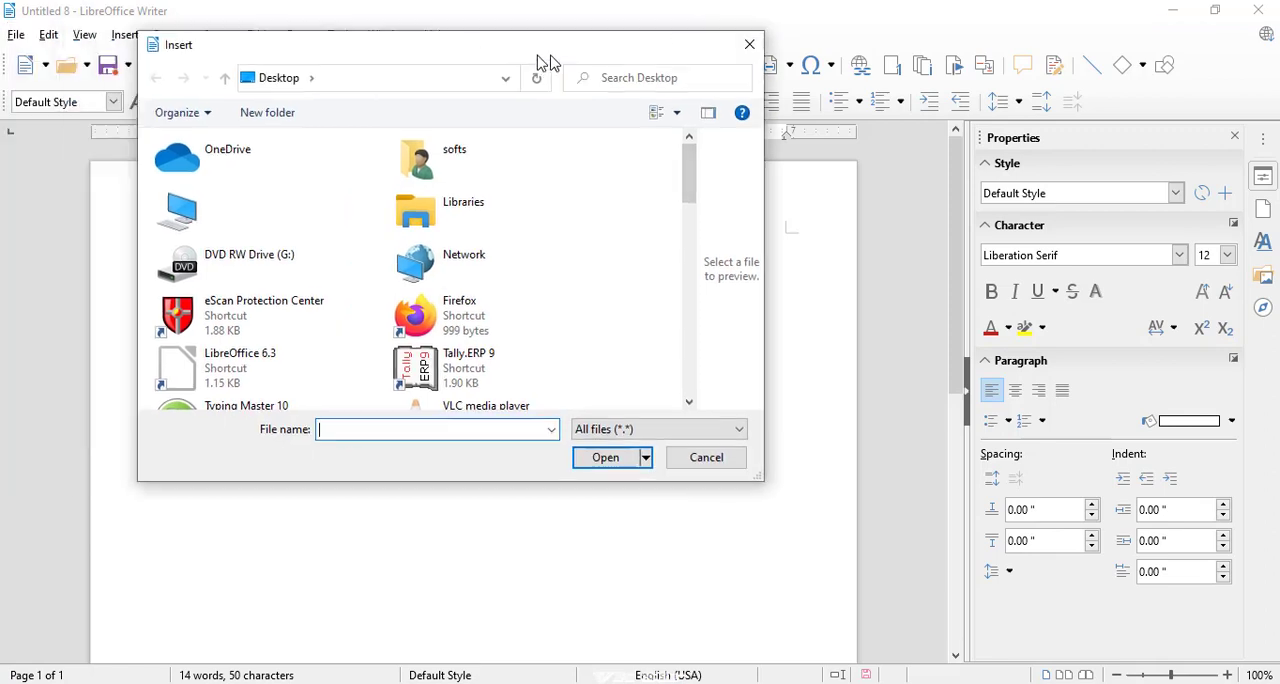
scroll(715, 252, "down", 2)
scroll(715, 252, "down", 4)
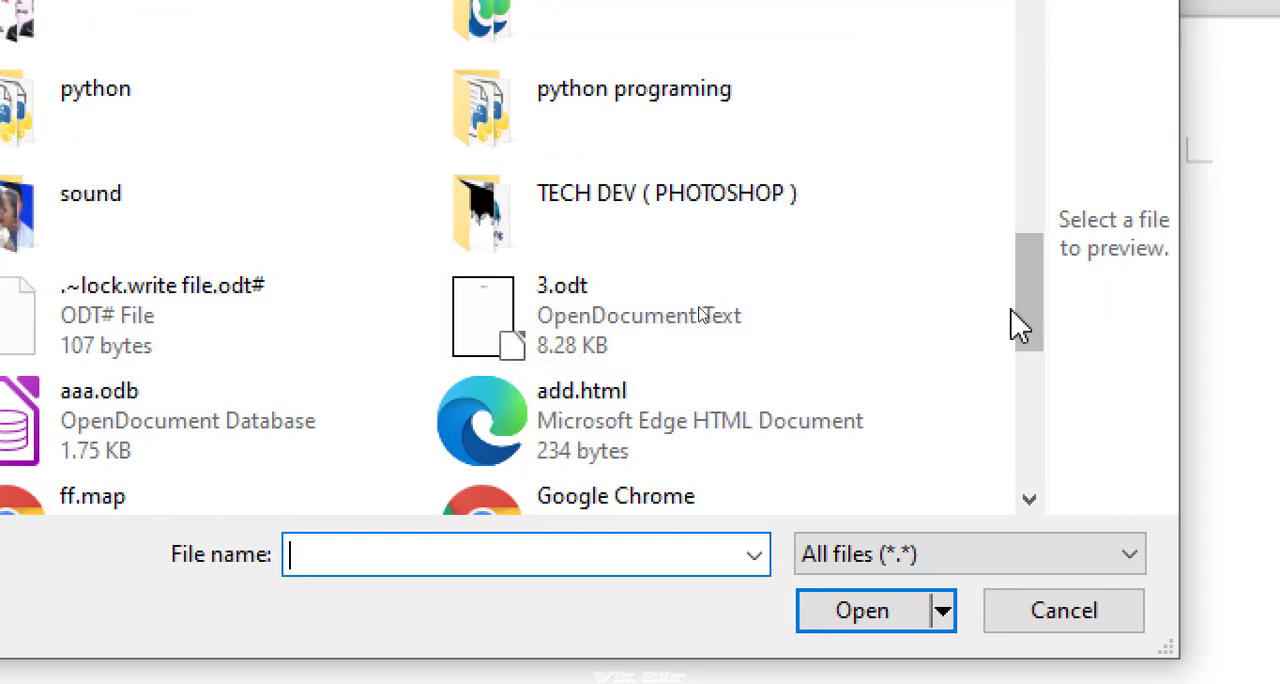
left_click_drag(1034, 334, 1034, 546)
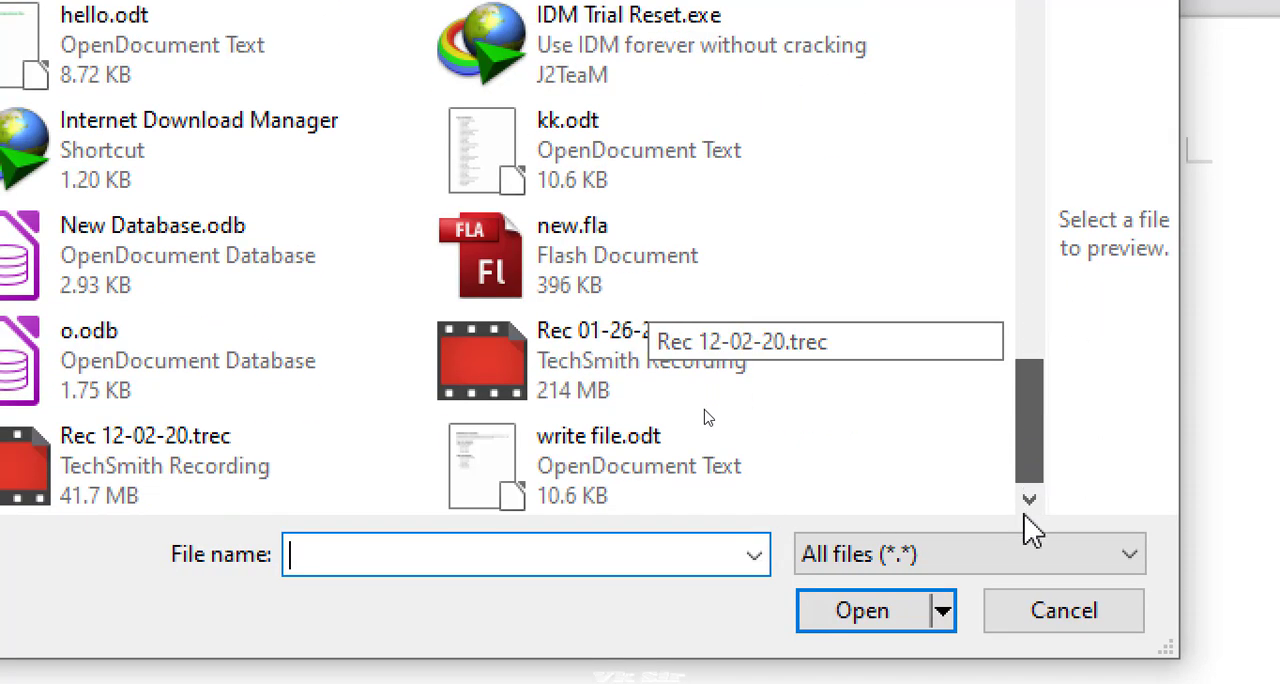
left_click(476, 490)
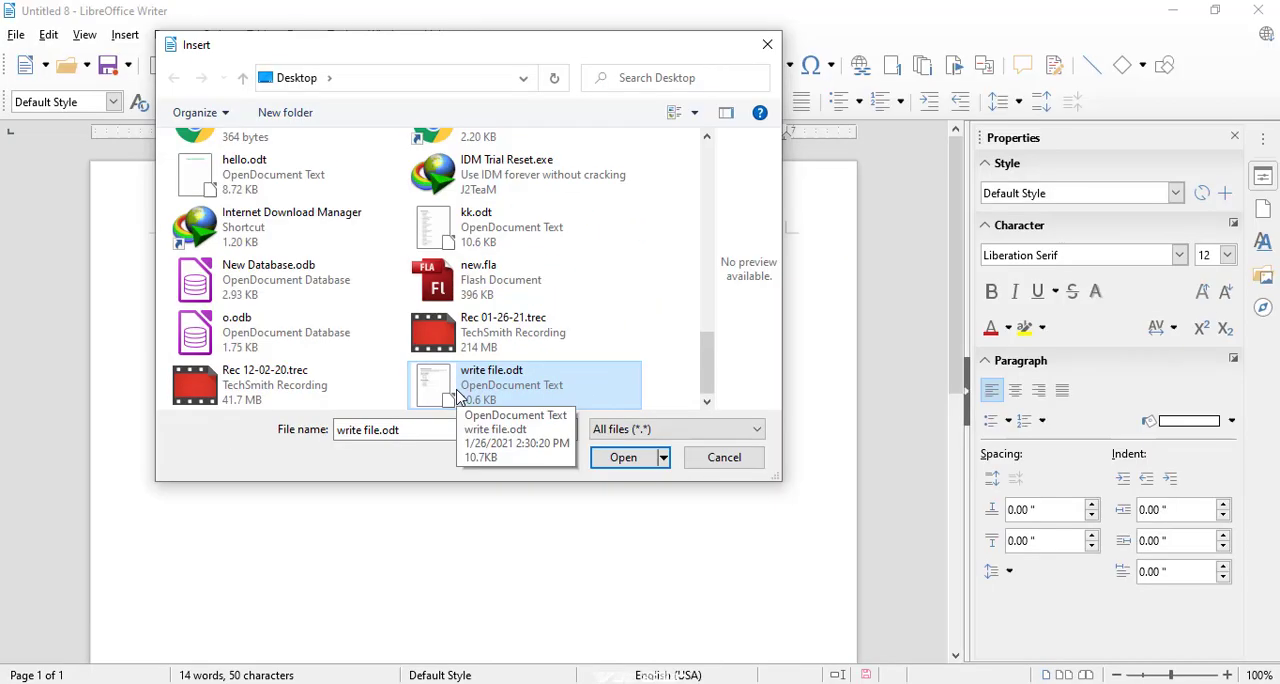
left_click(598, 466)
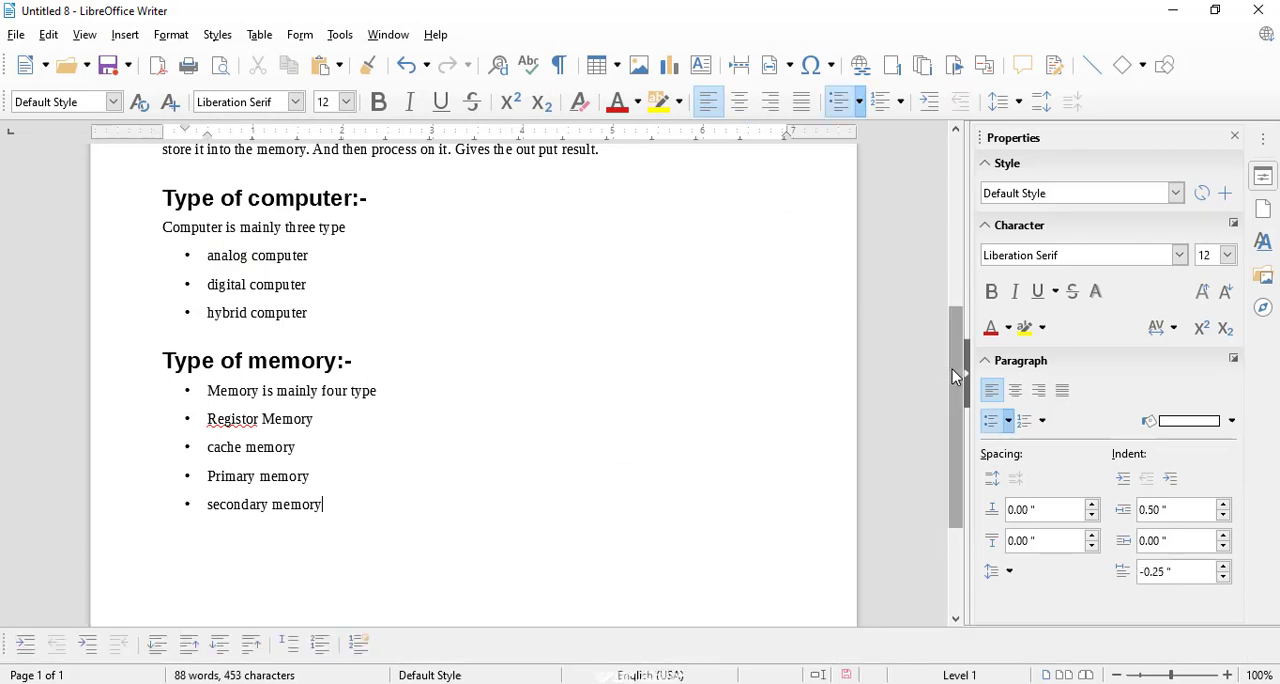
left_click_drag(952, 369, 931, 203)
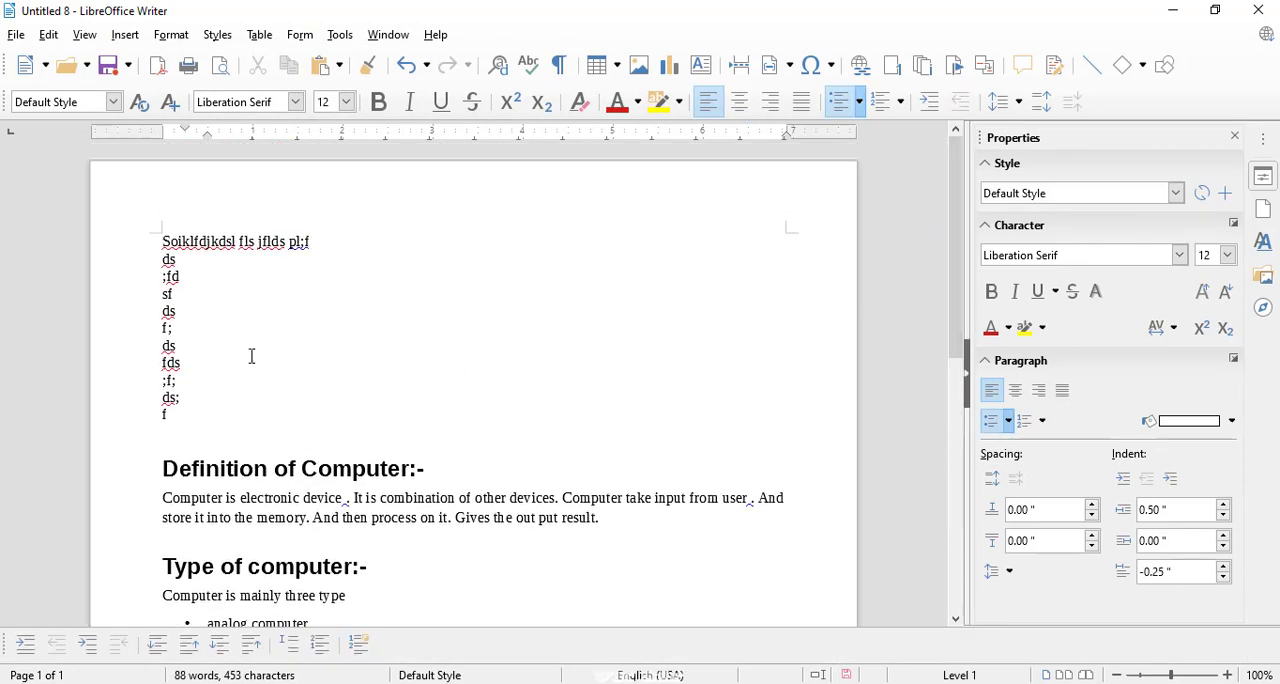
Highlight the placeholder lines and the inserted file text in turn to compare them, and review the available object, shape and text-from-file insert options.
left_click_drag(176, 408, 144, 245)
left_click_drag(162, 462, 322, 640)
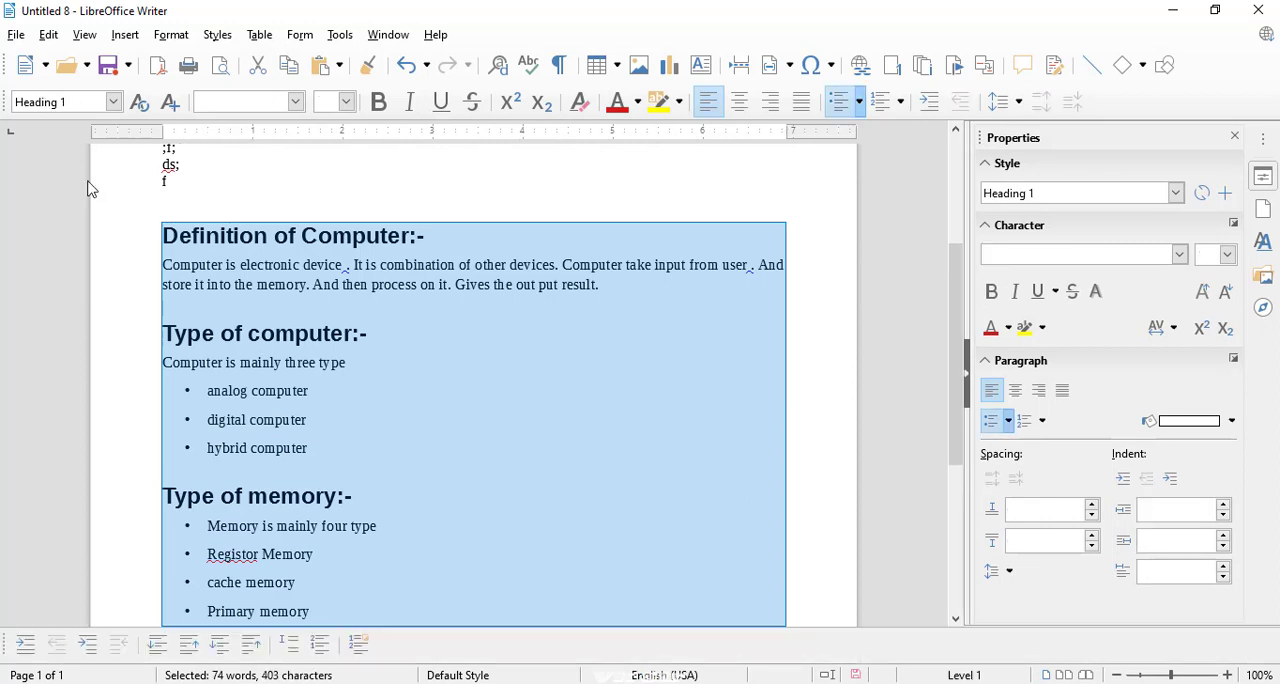
left_click(126, 38)
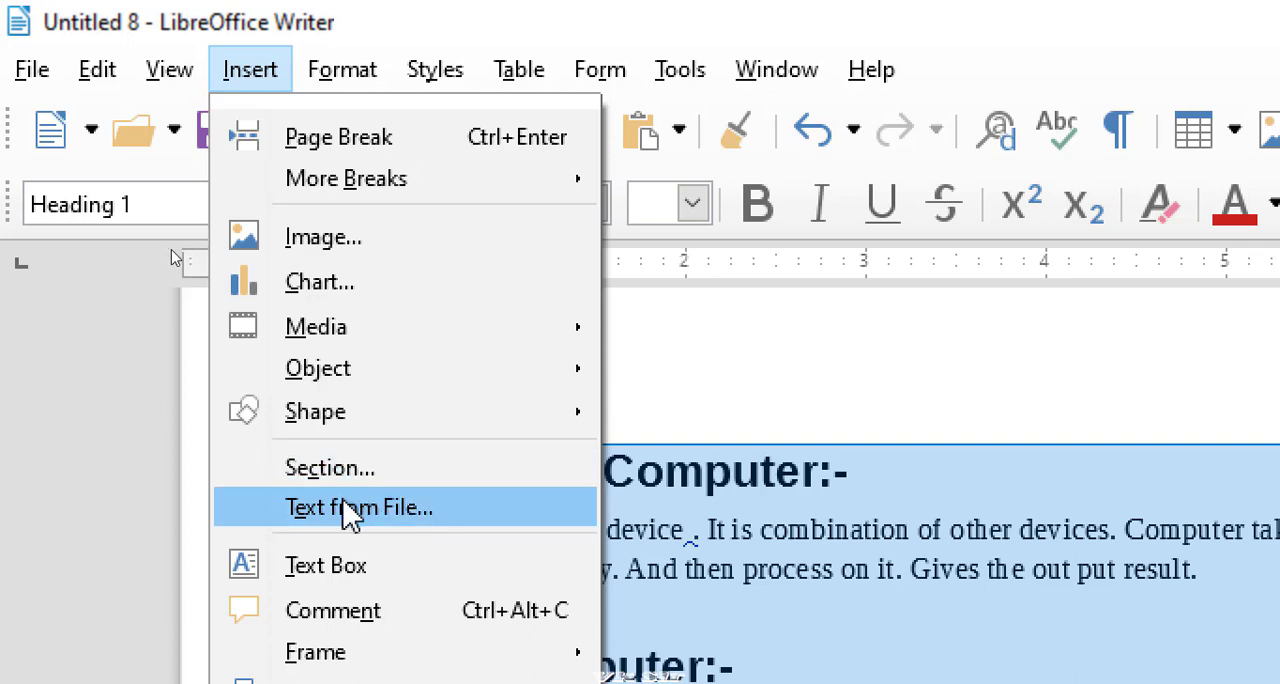
left_click(672, 403)
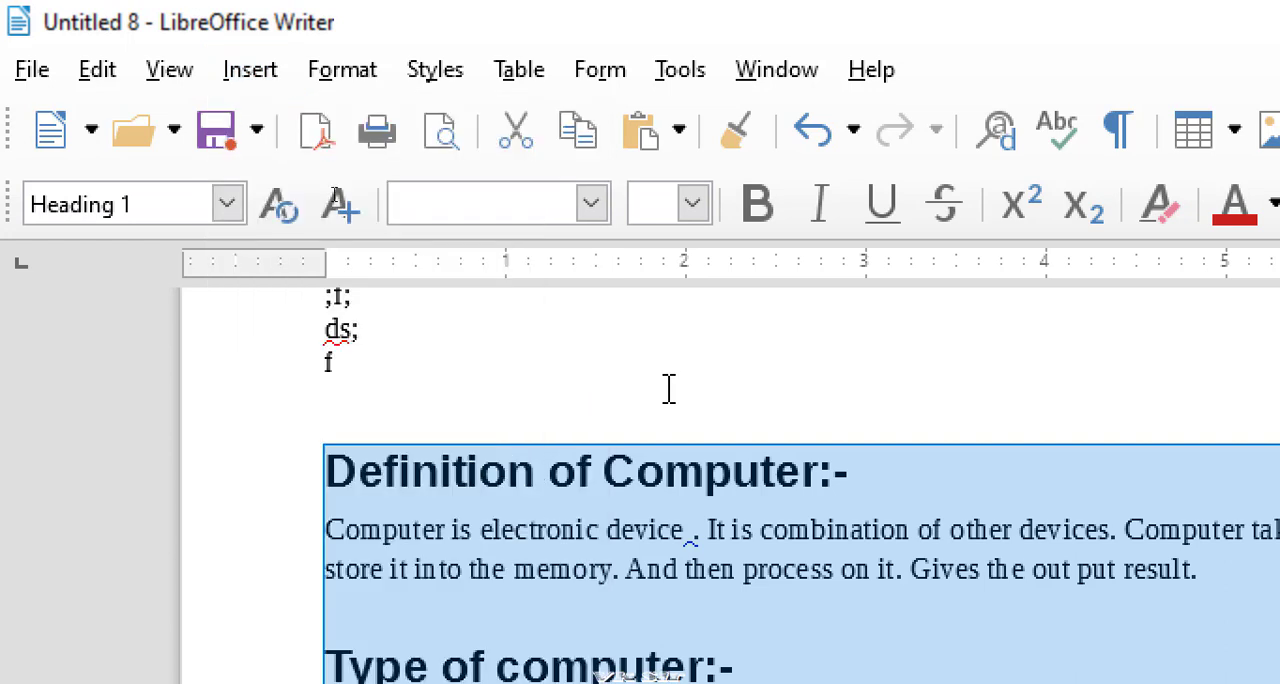
left_click_drag(351, 363, 306, 360)
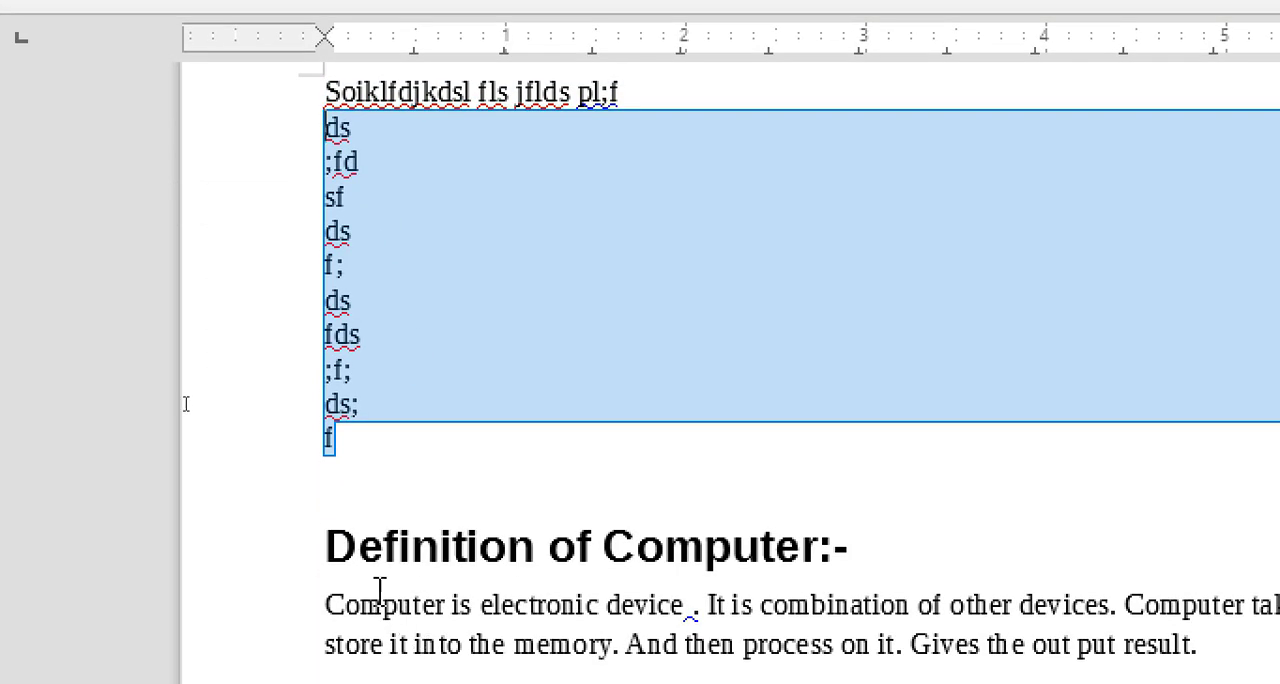
left_click_drag(350, 545, 712, 642)
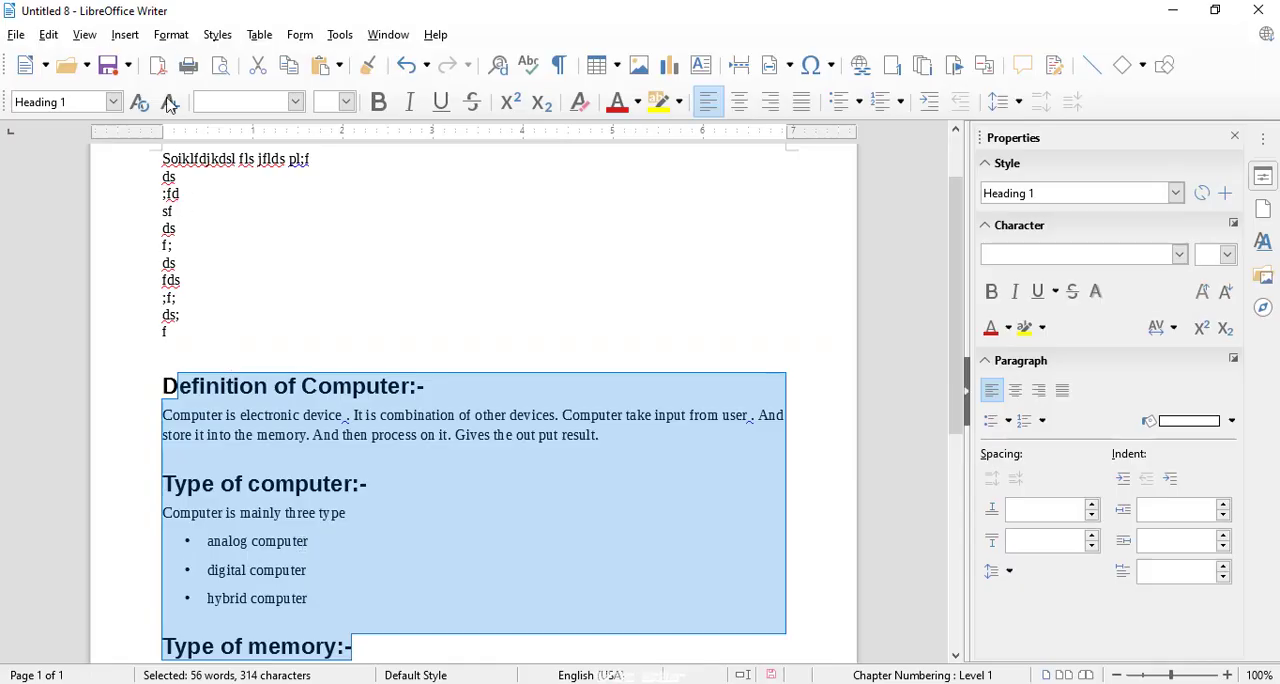
left_click(120, 36)
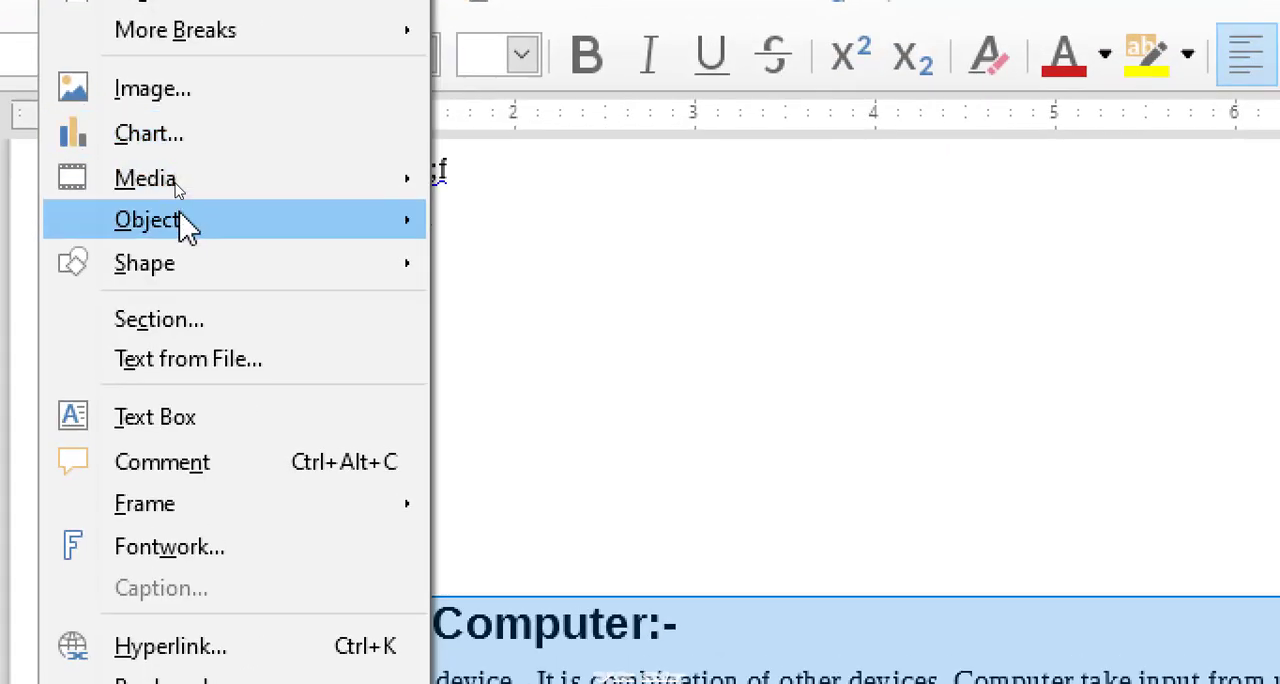
mouse_move(168, 208)
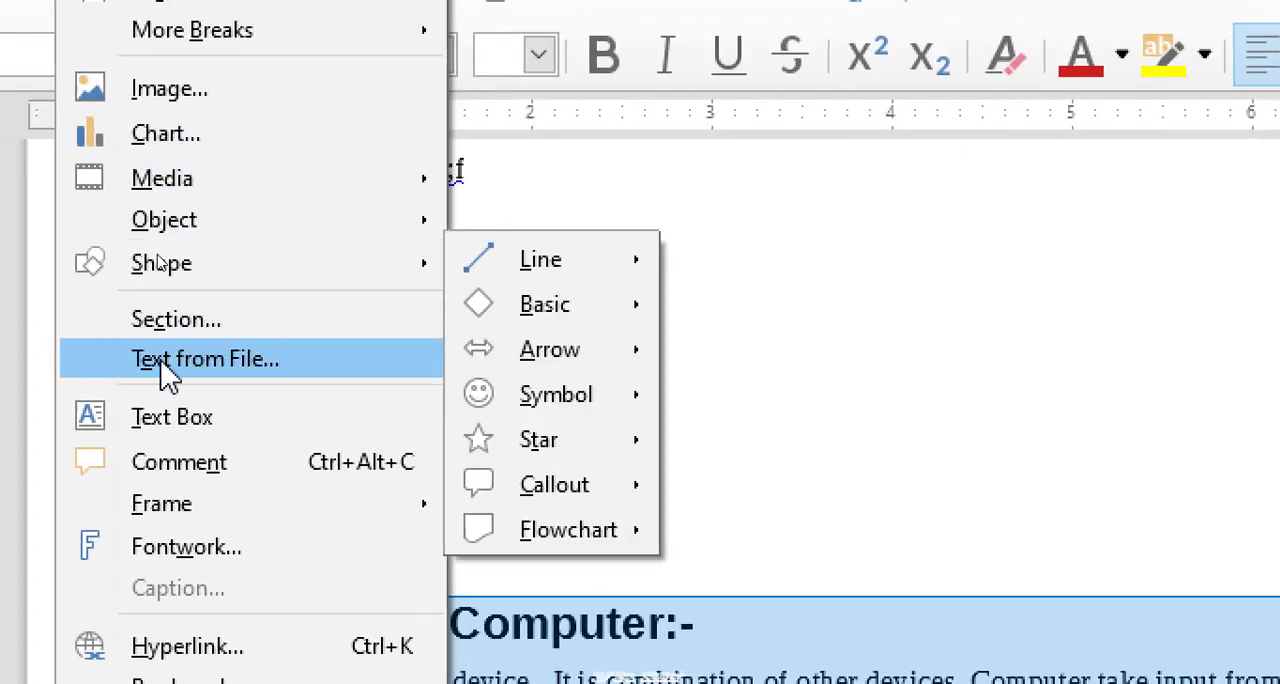
mouse_move(265, 236)
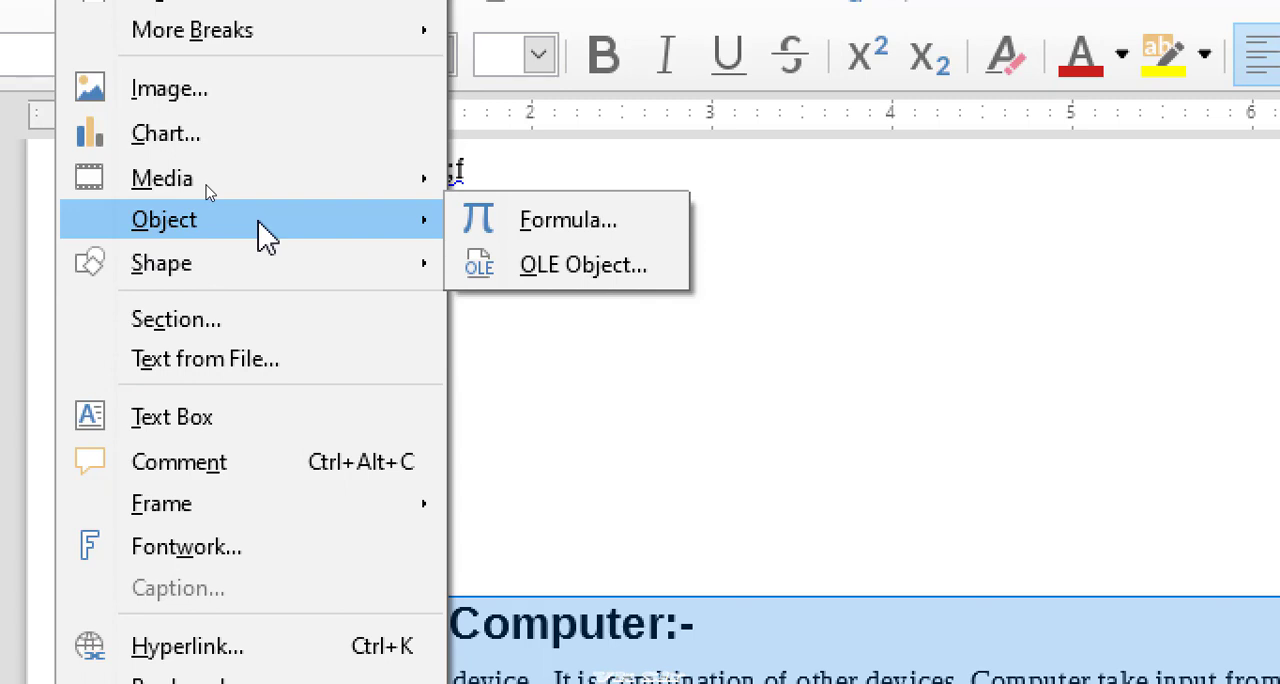